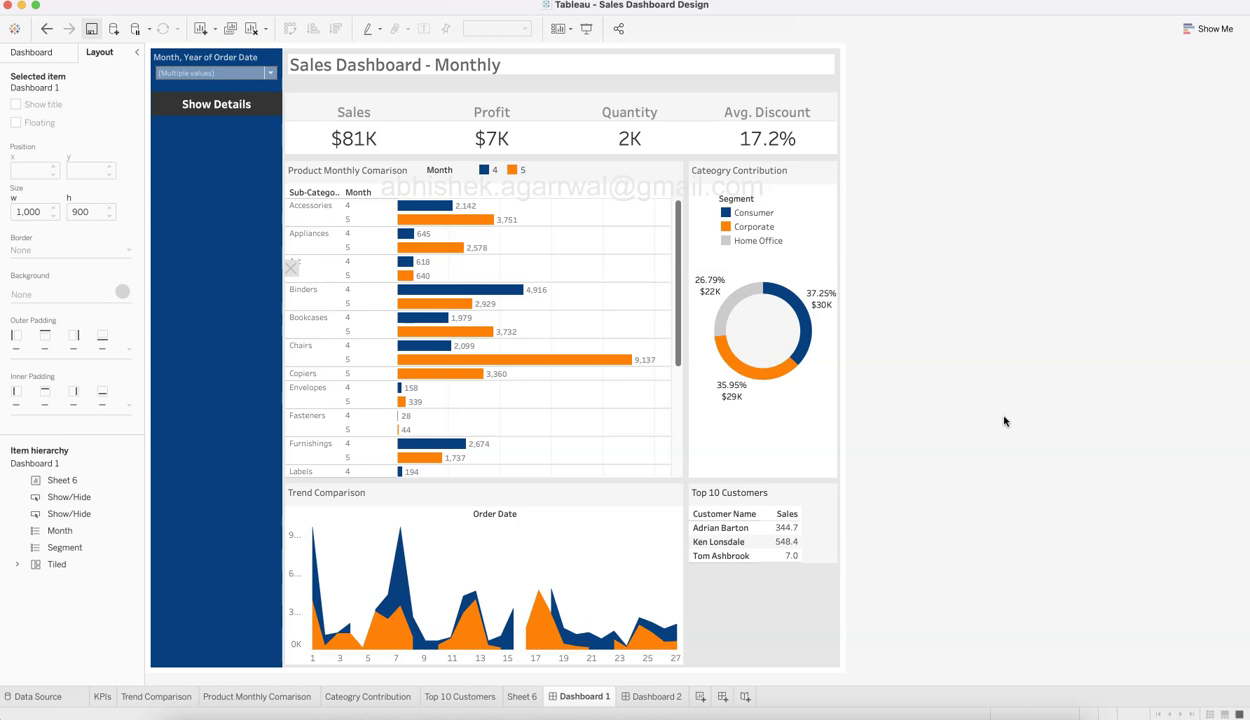
Create a new workbook, dismiss the file recovery dialog and expand the new workbook's window to fill the screen.
{"action": "left_click", "coordinate": [1029, 373]}
{"action": "left_click", "coordinate": [105, 1]}
{"action": "left_click", "coordinate": [111, 3]}
{"action": "key", "text": "super+n"}
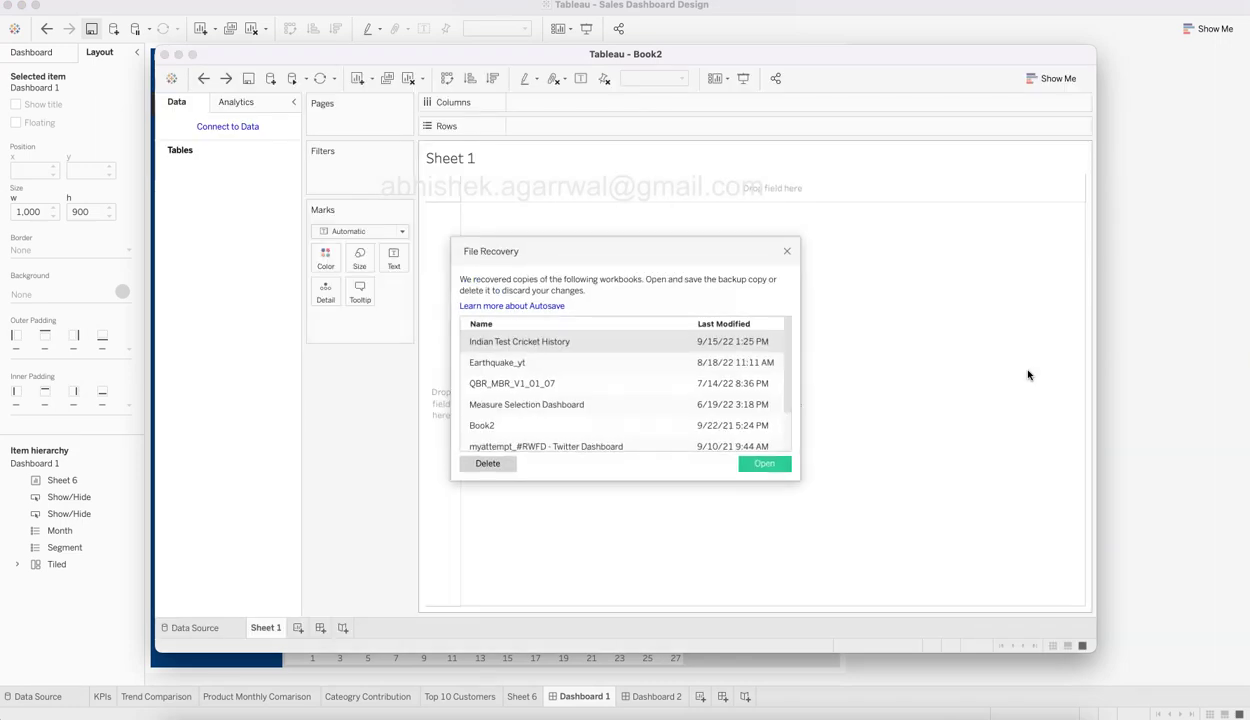
{"action": "left_click", "coordinate": [787, 251]}
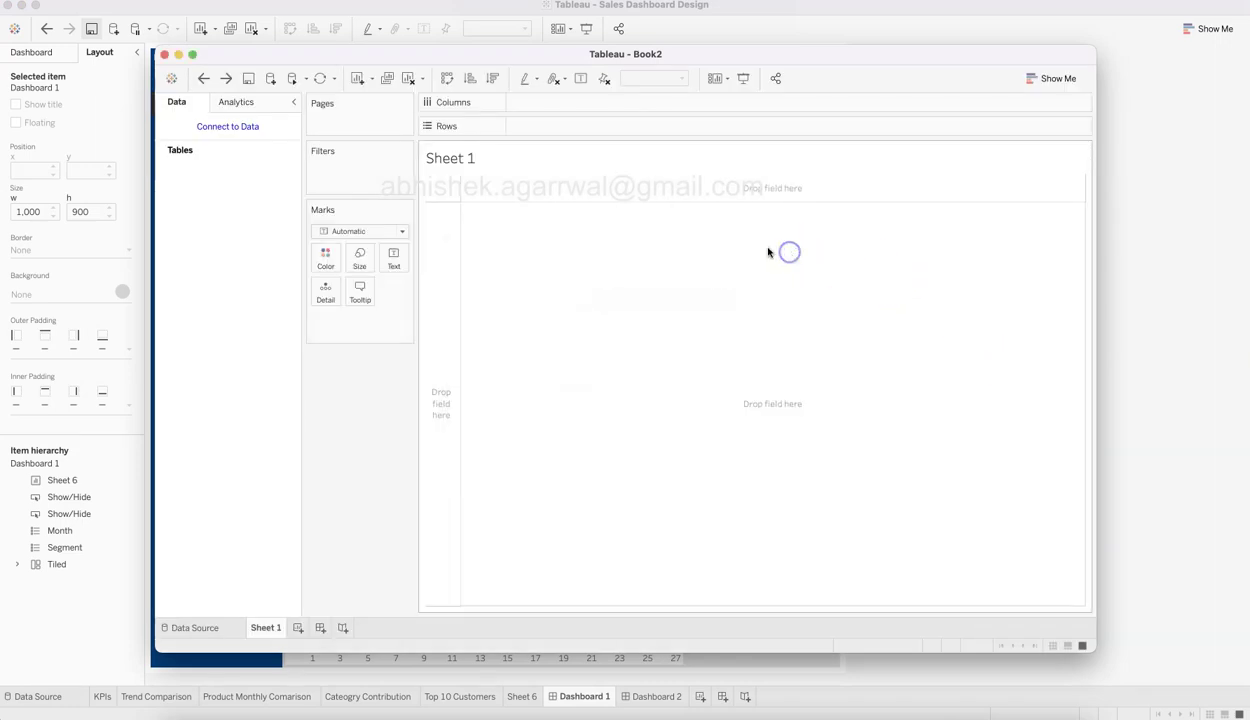
{"action": "left_click", "coordinate": [193, 55]}
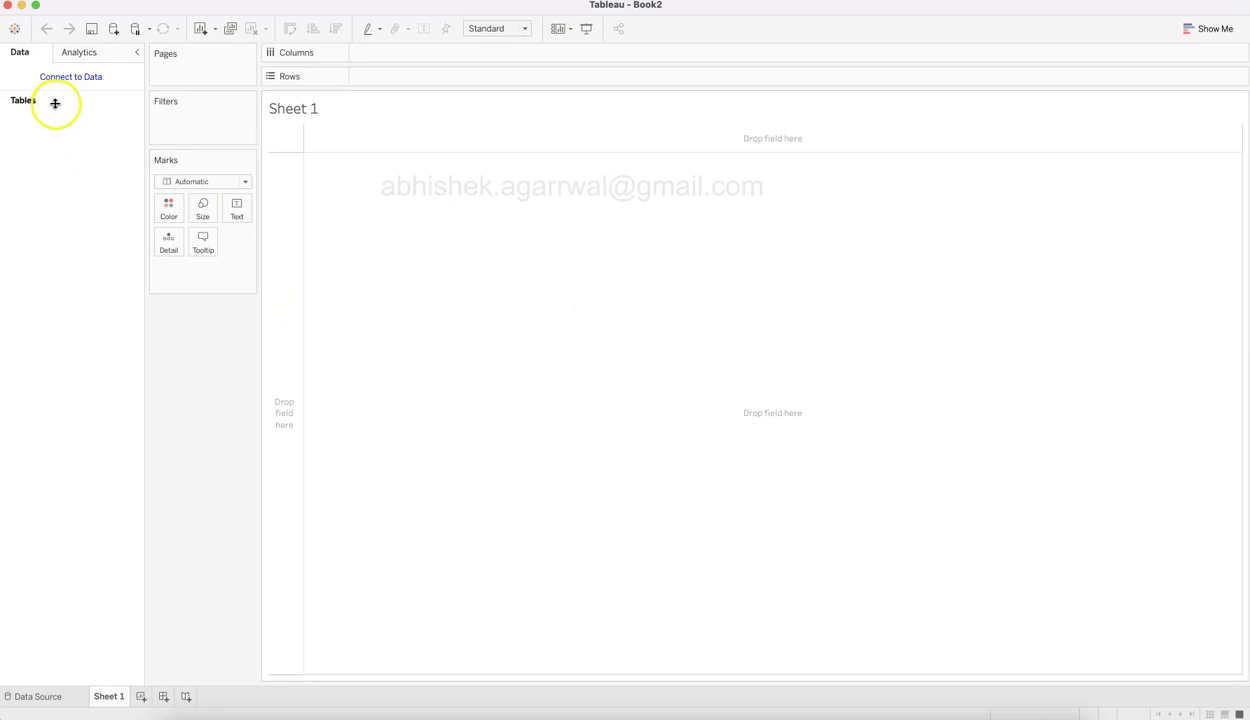
Connect the new workbook to the saved Sample - Superstore data source.
{"action": "left_click", "coordinate": [75, 78]}
{"action": "left_click", "coordinate": [192, 468]}
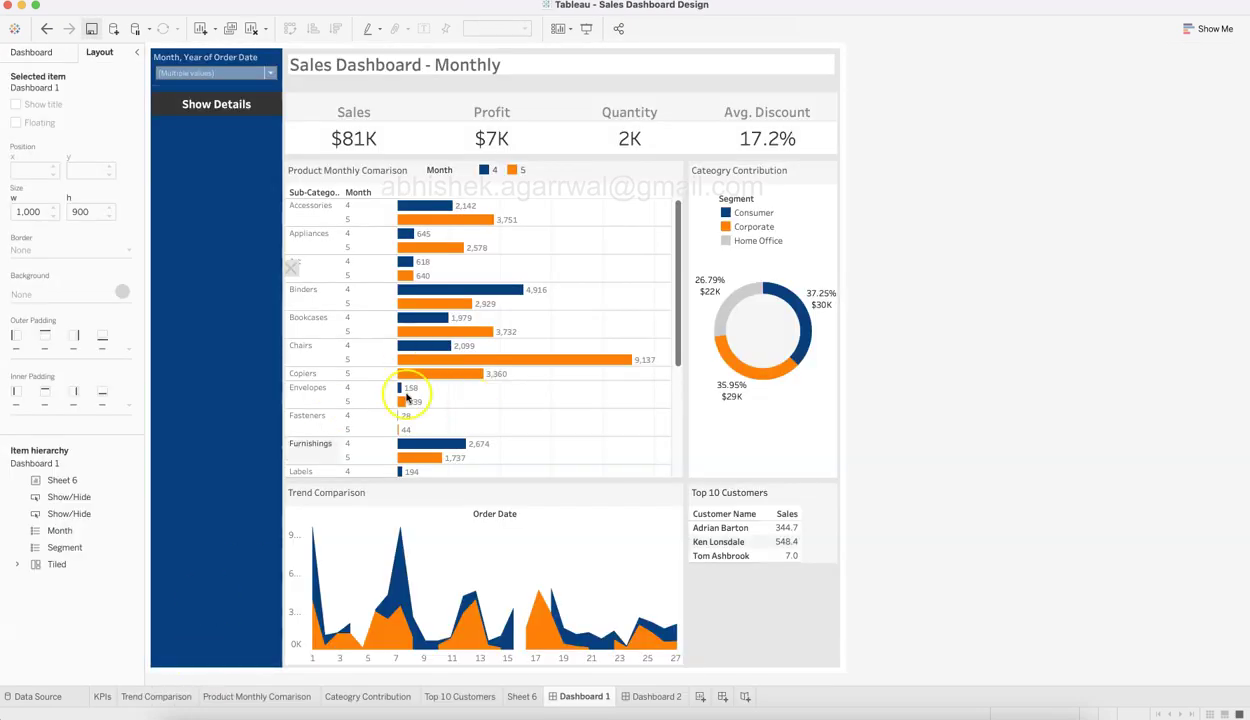
Check the KPI row in the Sales Dashboard Design workbook, and rename Sheet 1 in Book2 as KPIs.
{"action": "mouse_move", "coordinate": [432, 350]}
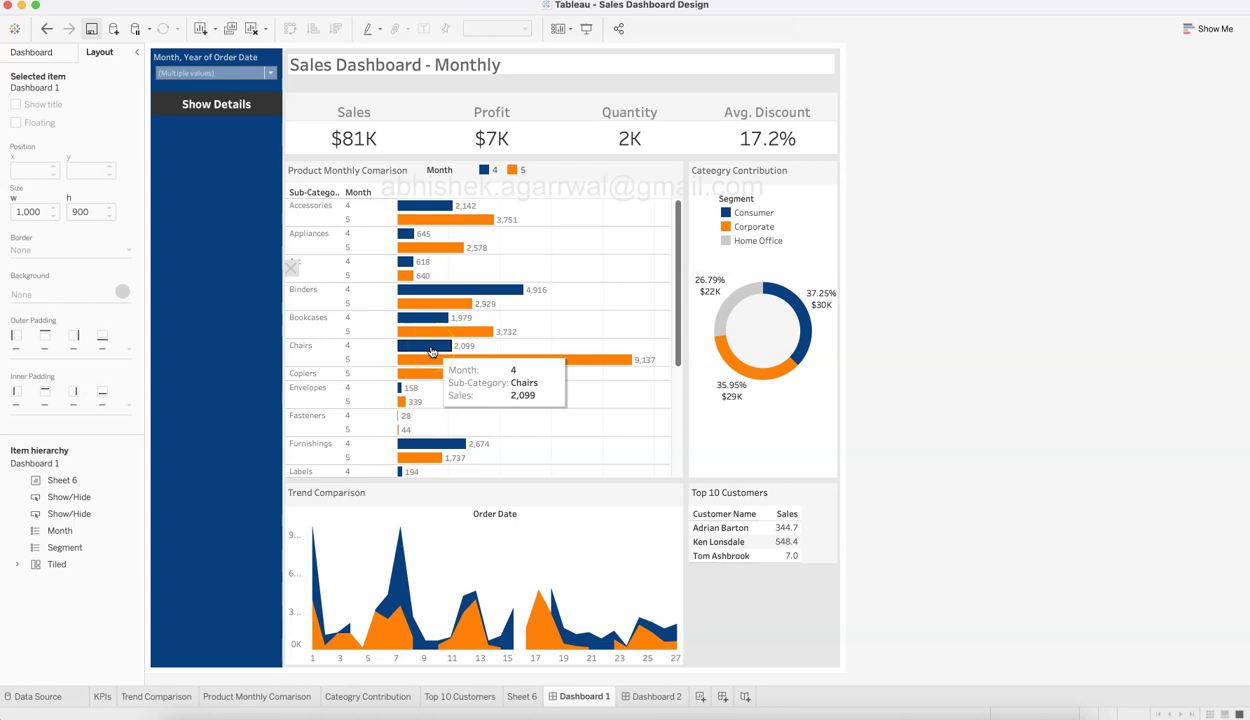
{"action": "mouse_move", "coordinate": [488, 118]}
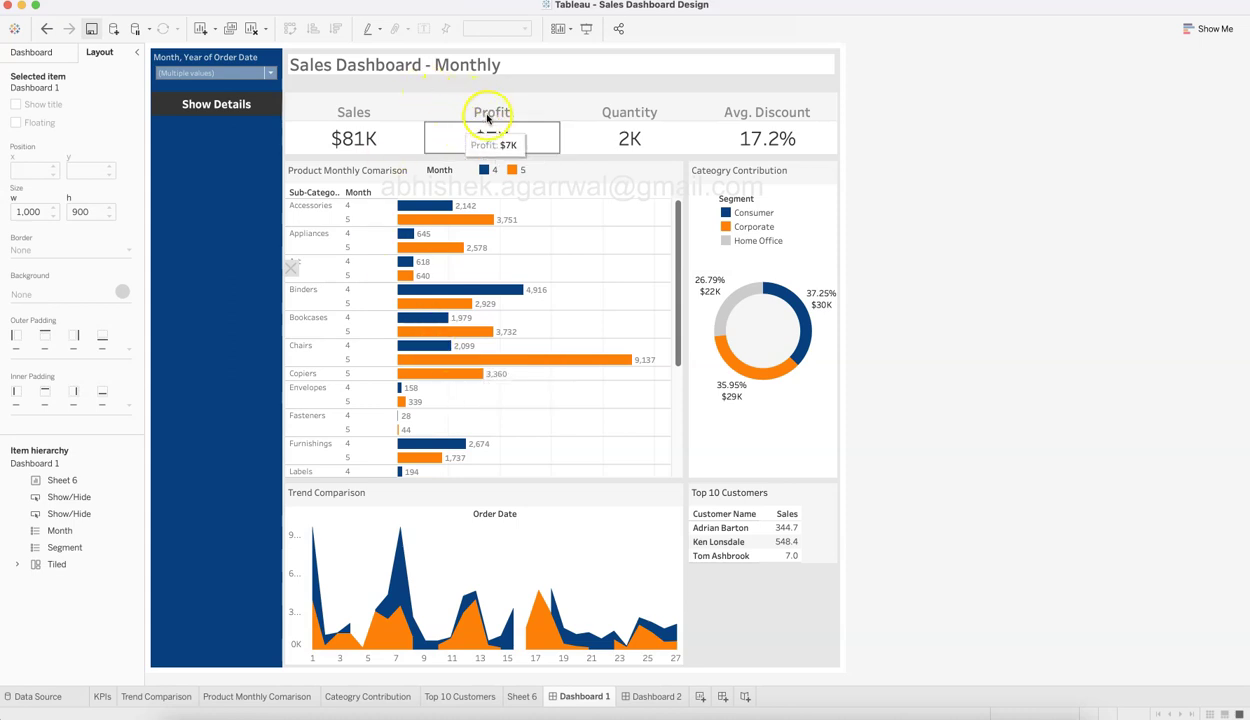
{"action": "key", "text": "super+grave"}
{"action": "left_click", "coordinate": [116, 697]}
{"action": "type", "text": "KPIs"}
{"action": "key", "text": "Return"}
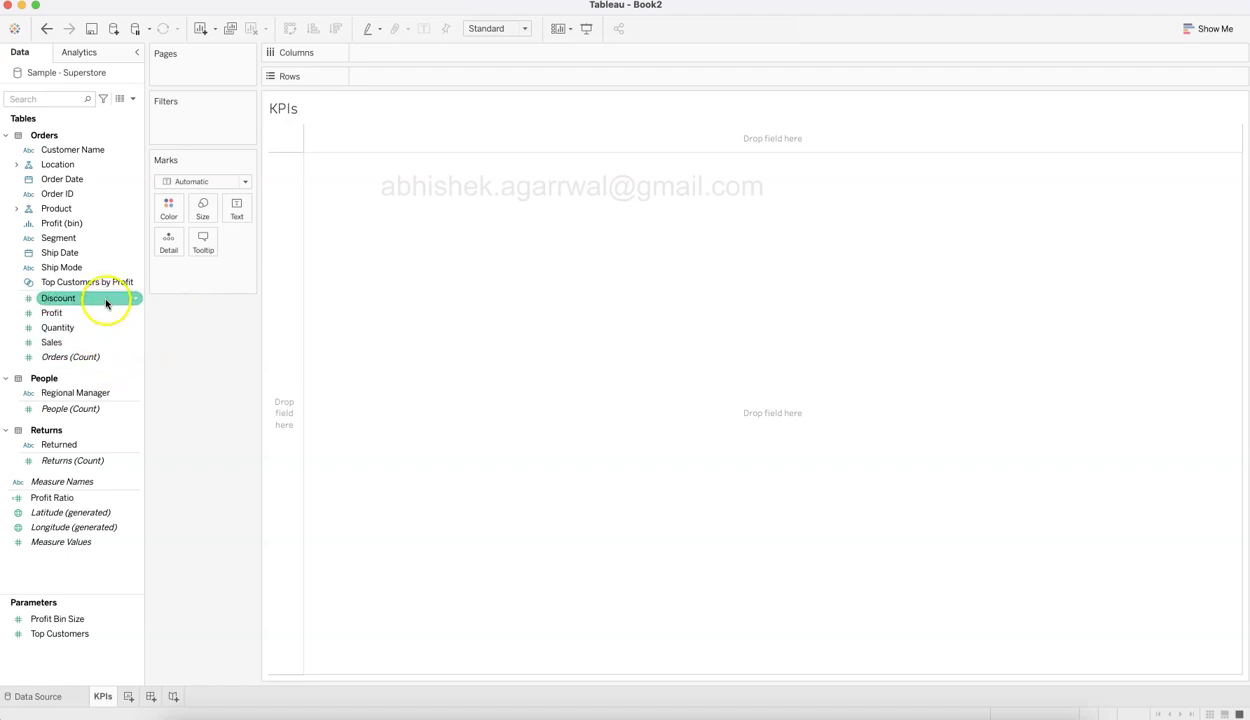
Place Sales, Profit, Discount and a second copy of Discount on Columns in the KPIs sheet.
{"action": "left_click", "coordinate": [100, 345]}
{"action": "left_click_drag", "start_coordinate": [100, 345], "coordinate": [446, 51]}
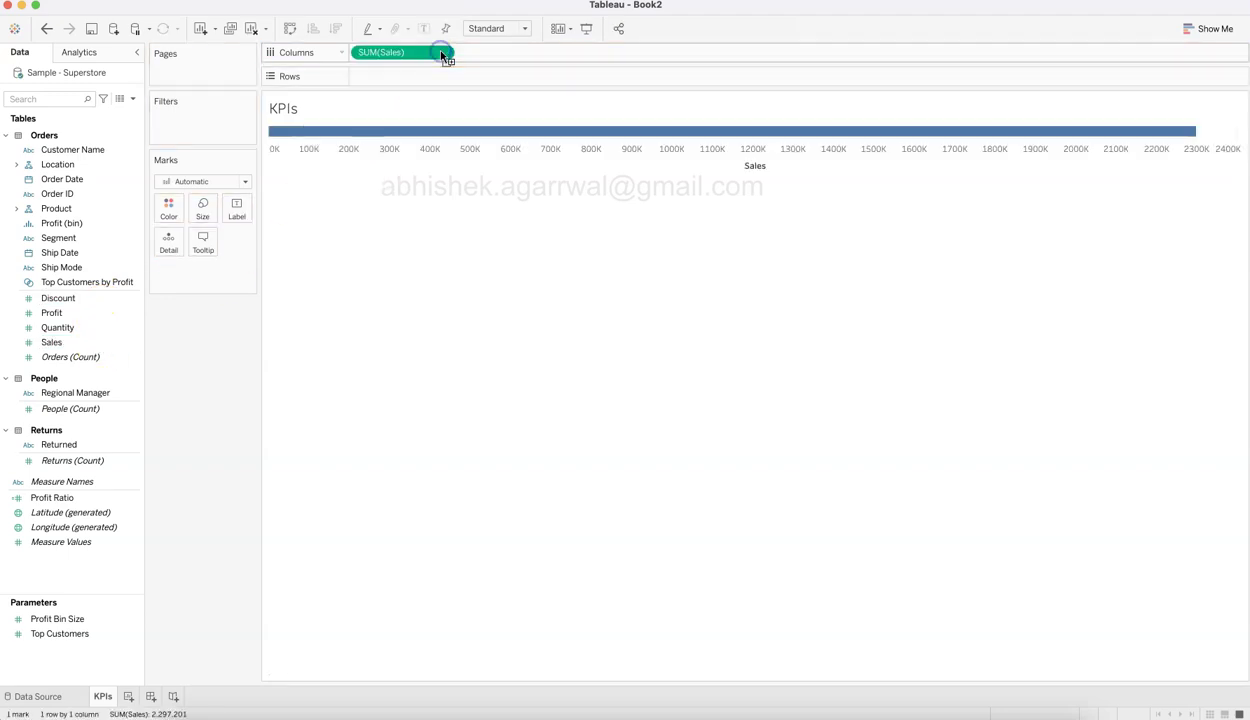
{"action": "left_click", "coordinate": [81, 313]}
{"action": "left_click_drag", "start_coordinate": [81, 313], "coordinate": [570, 58]}
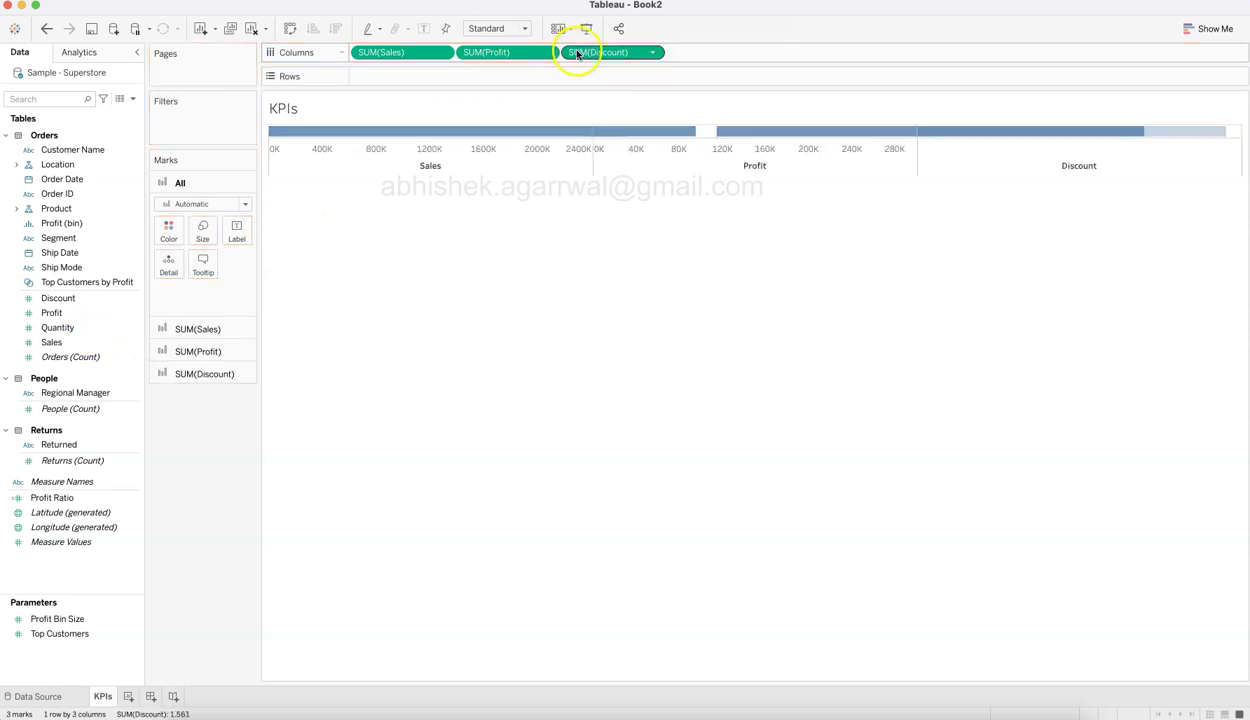
{"action": "left_click", "coordinate": [56, 327]}
{"action": "left_click_drag", "start_coordinate": [70, 299], "coordinate": [722, 58]}
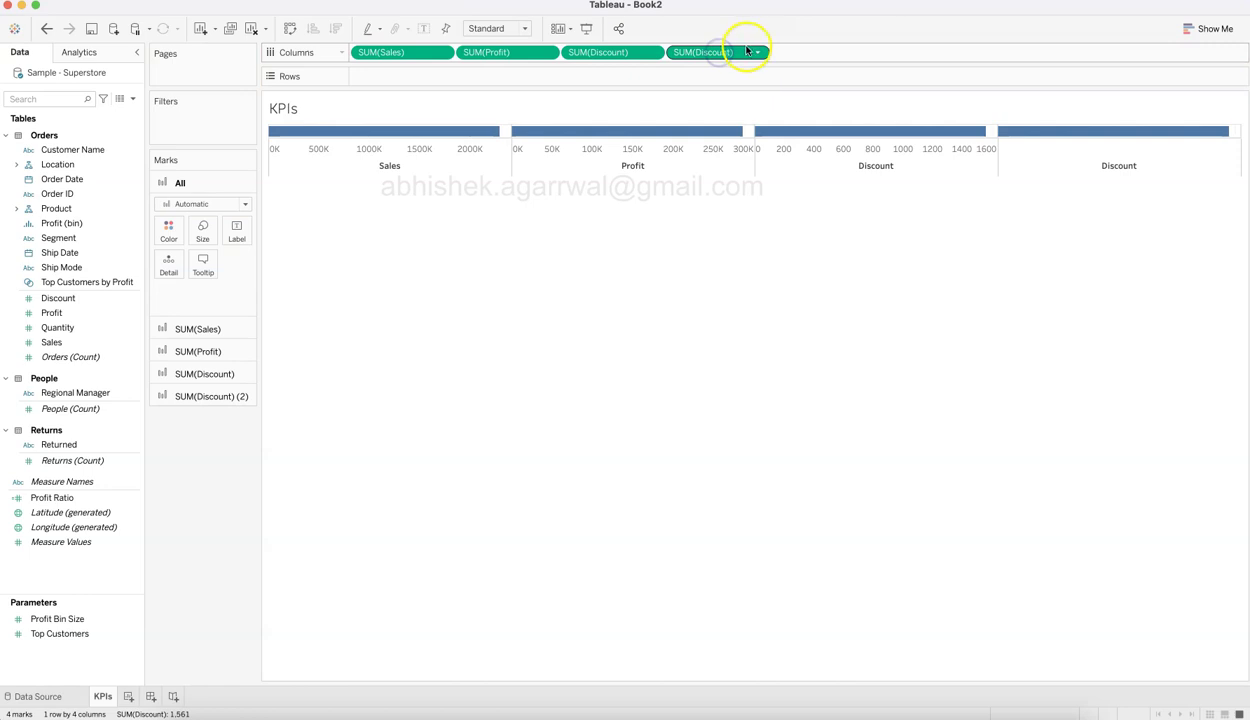
Change the aggregation of the second Discount measure on Columns to Average.
{"action": "left_click", "coordinate": [757, 52]}
{"action": "mouse_move", "coordinate": [760, 183]}
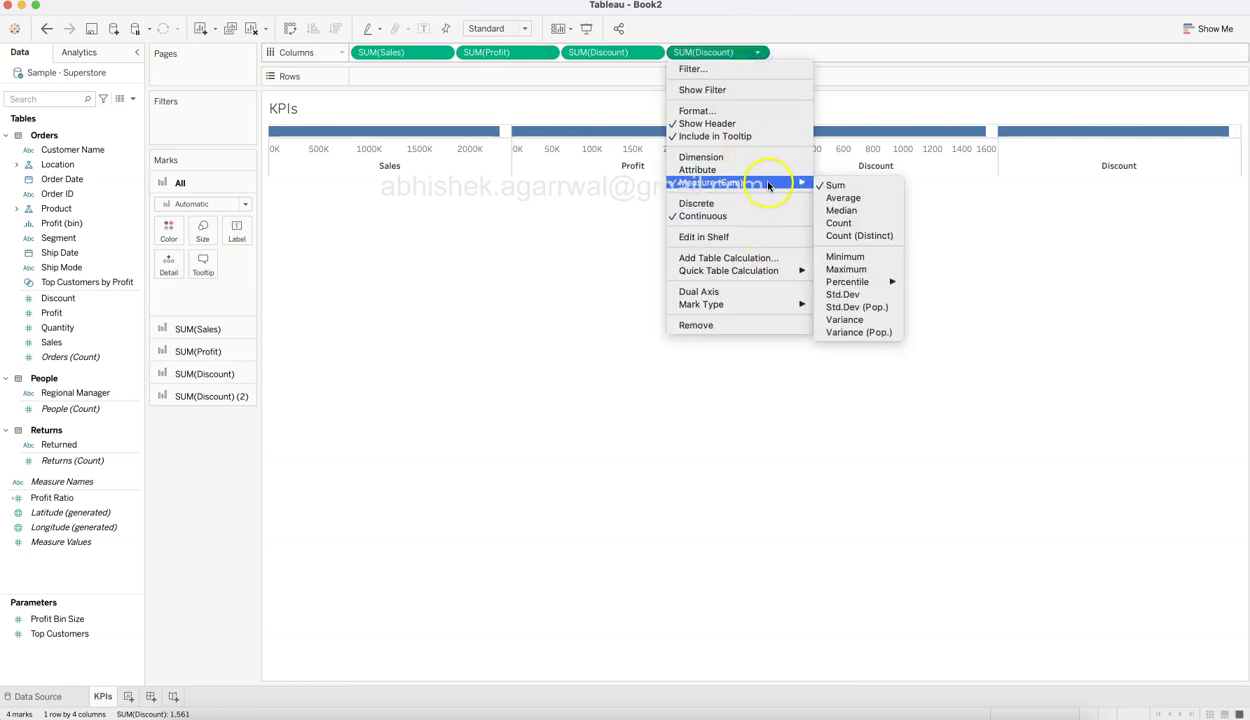
{"action": "left_click", "coordinate": [854, 198]}
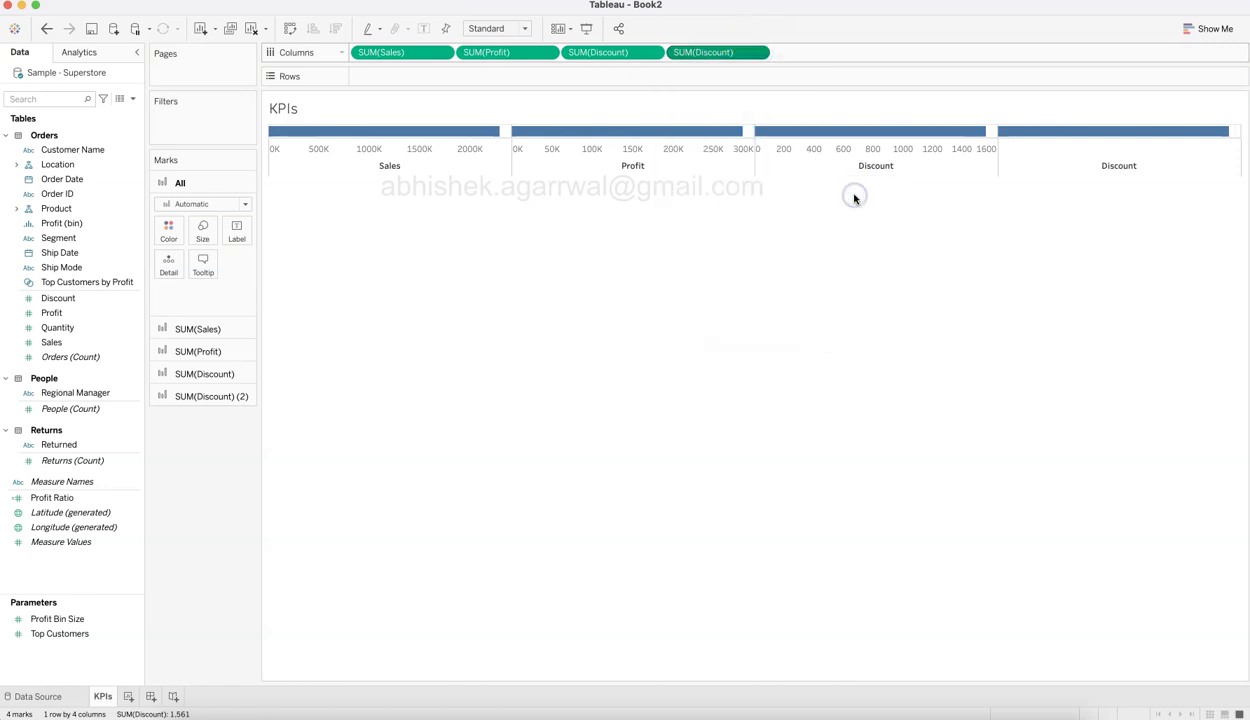
{"action": "left_click", "coordinate": [455, 360]}
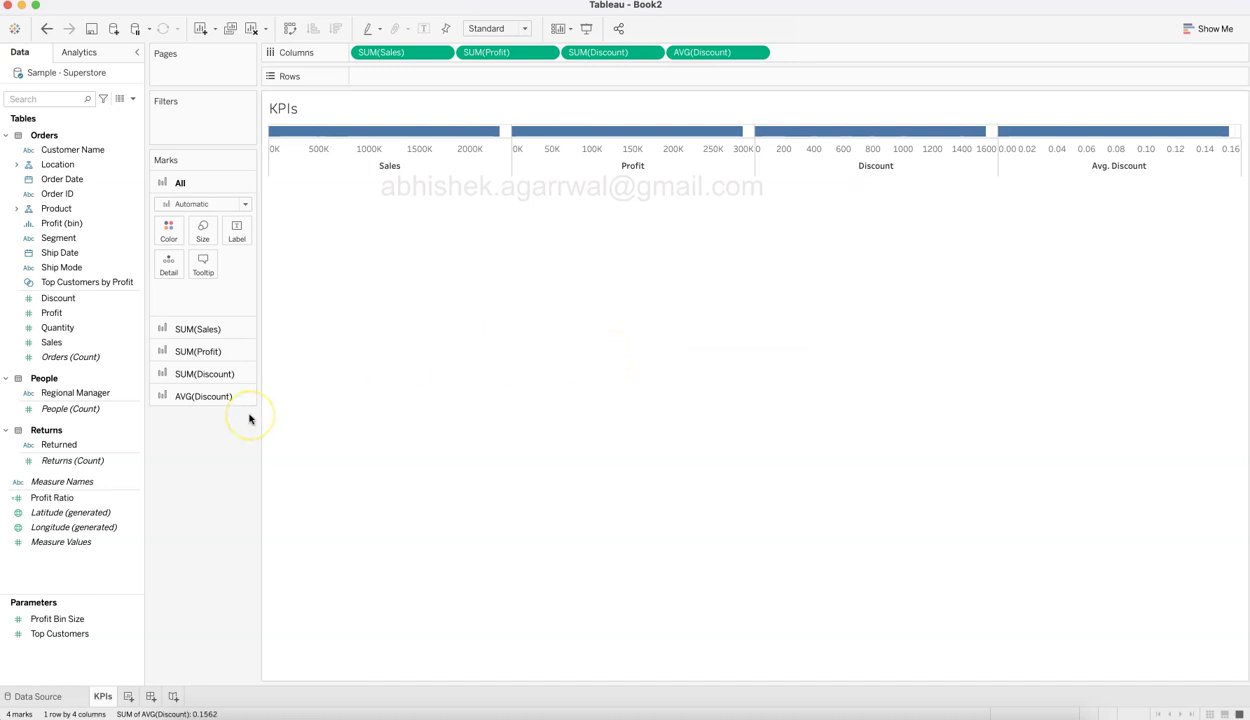
{"action": "left_click", "coordinate": [758, 54]}
{"action": "left_click", "coordinate": [752, 111]}
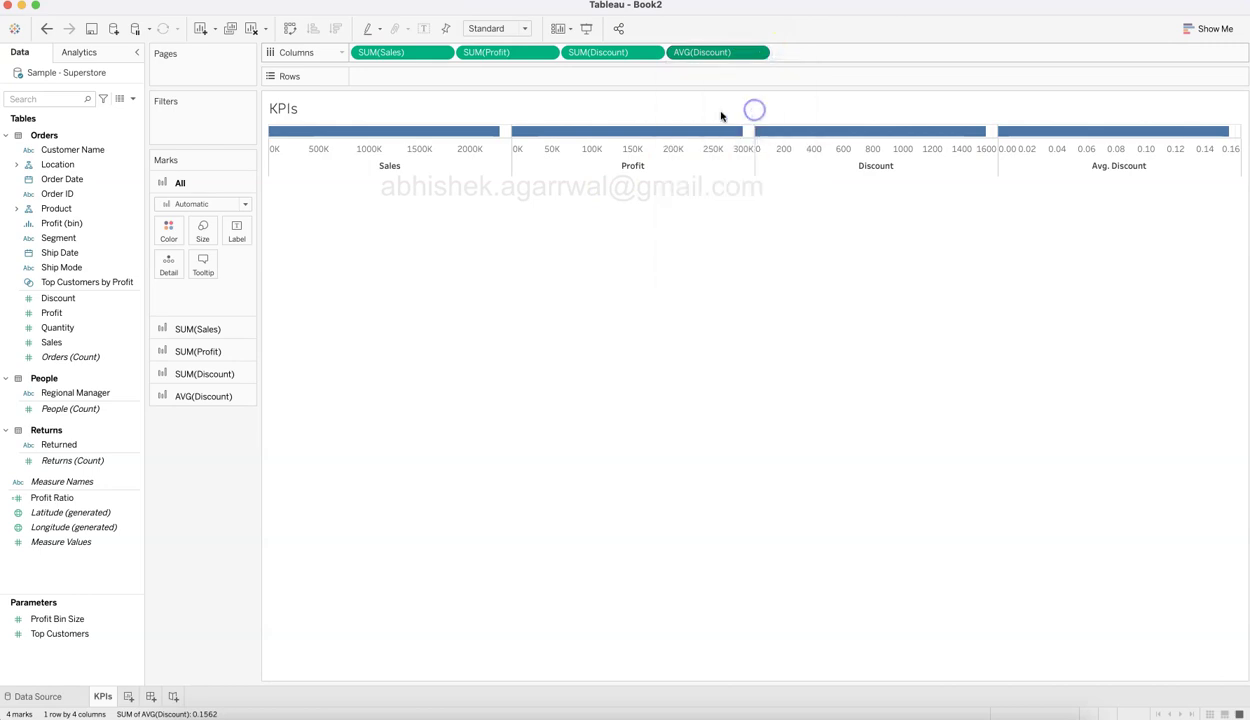
{"action": "mouse_move", "coordinate": [1095, 137]}
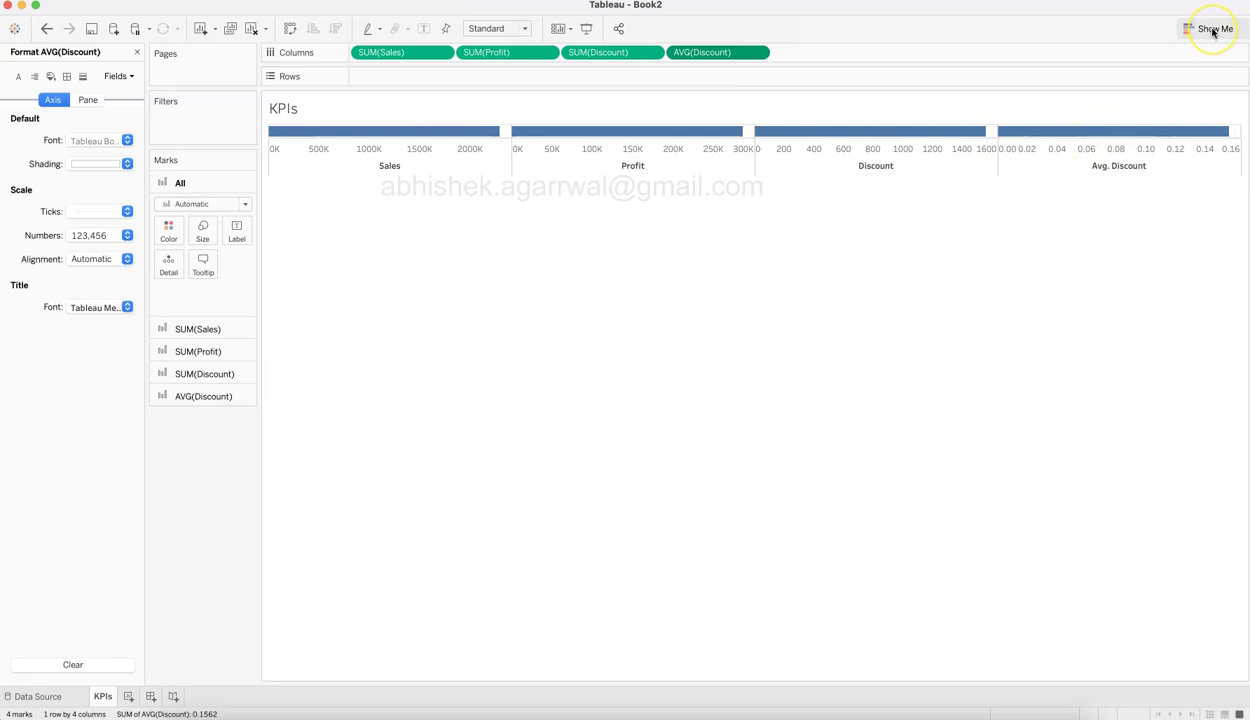
{"action": "left_click", "coordinate": [757, 53]}
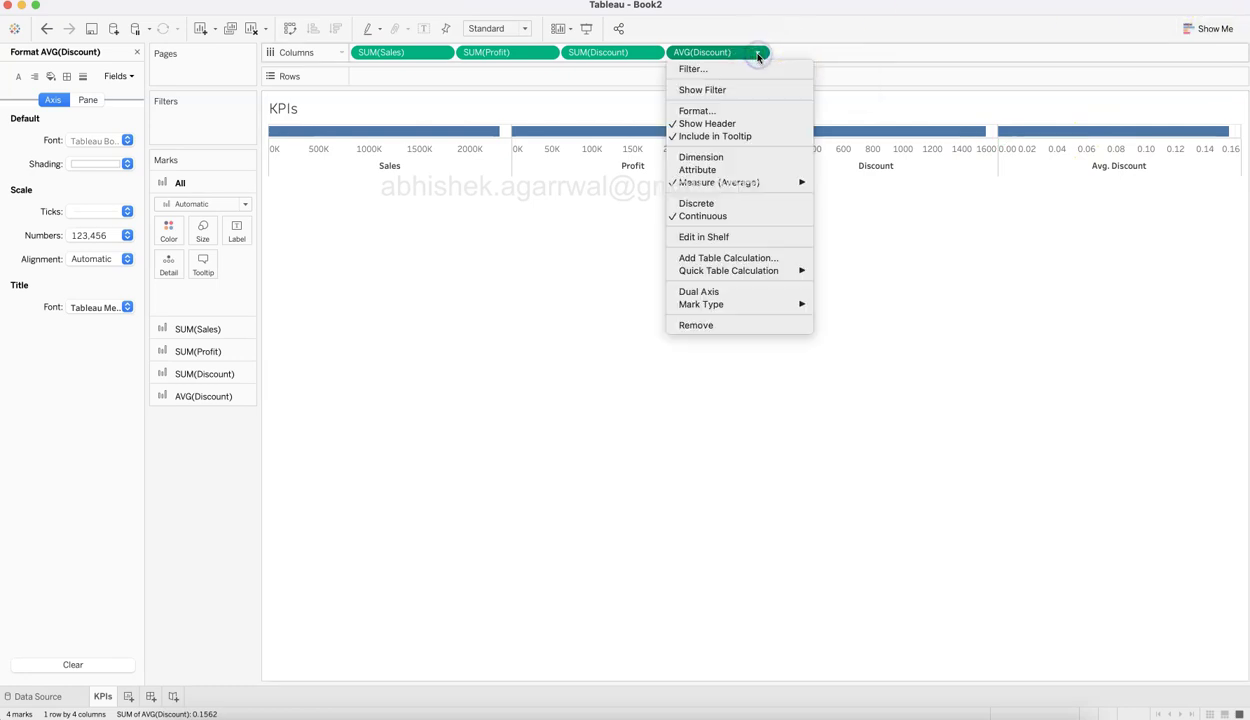
{"action": "left_click", "coordinate": [996, 26]}
Convert the bar chart to a text table and swap its rows and columns.
{"action": "left_click", "coordinate": [1213, 28]}
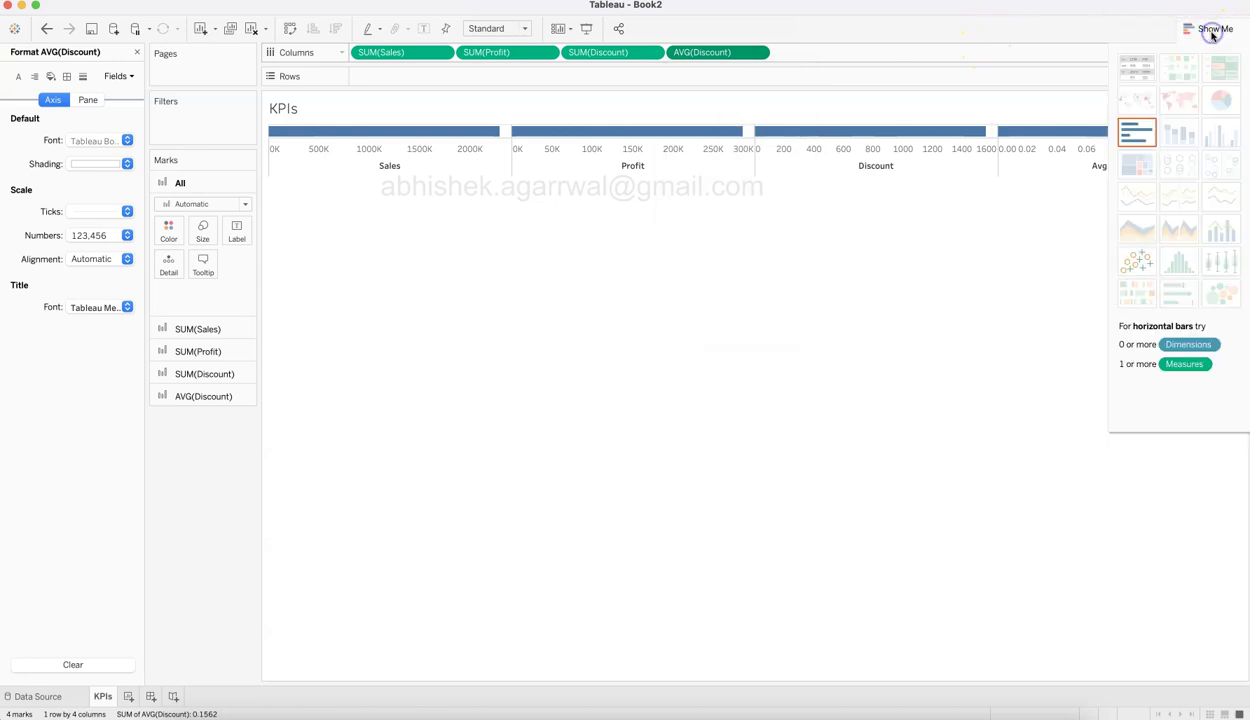
{"action": "left_click", "coordinate": [1131, 71]}
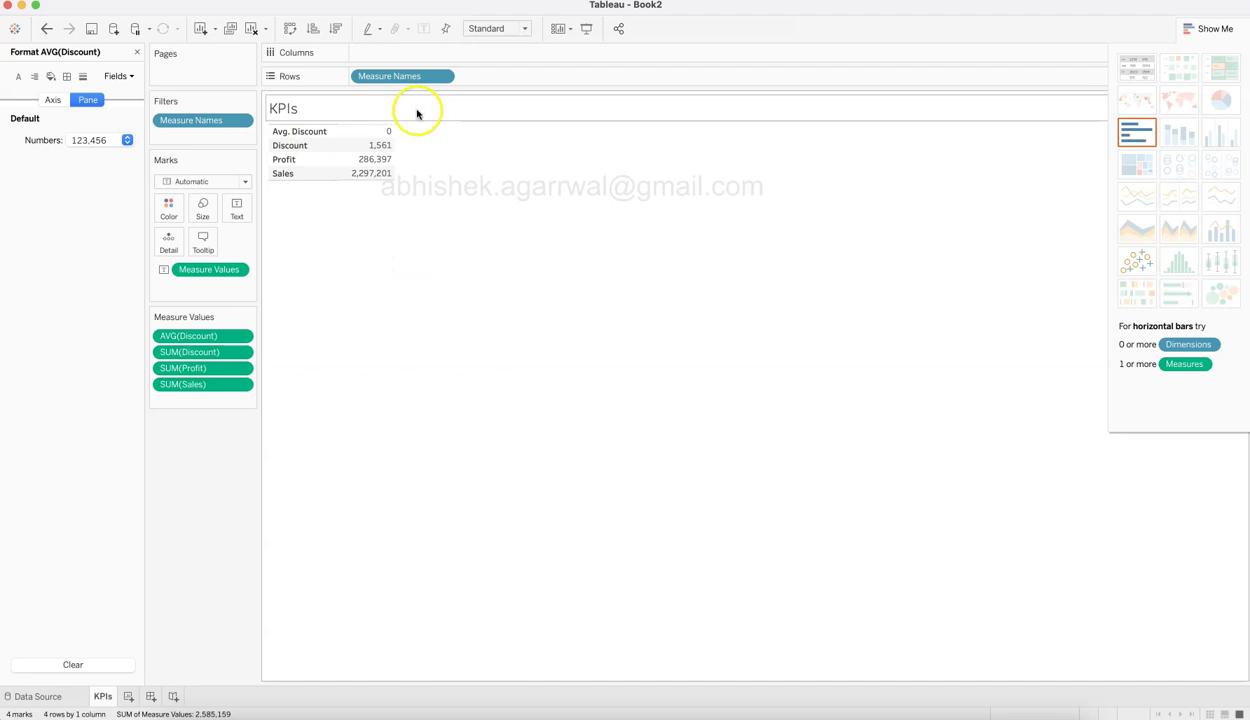
{"action": "left_click", "coordinate": [292, 30]}
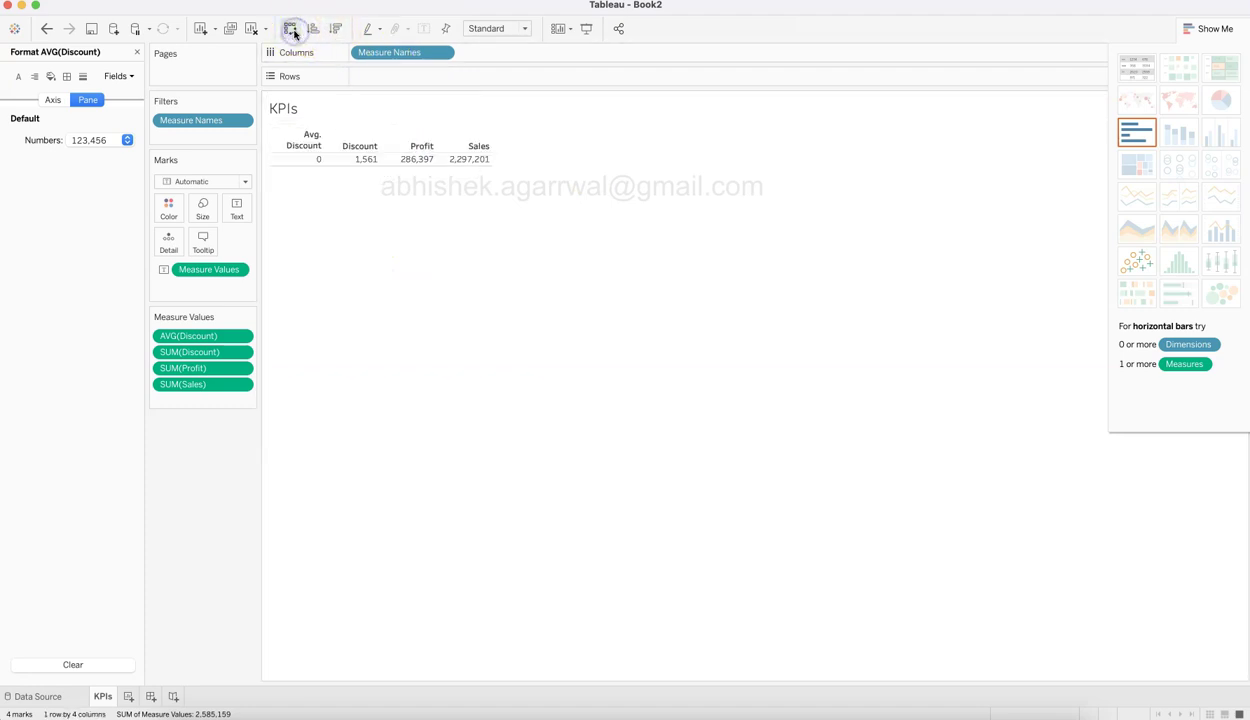
Reorder the measure values so that Sales comes first, followed by Profit.
{"action": "mouse_move", "coordinate": [468, 170]}
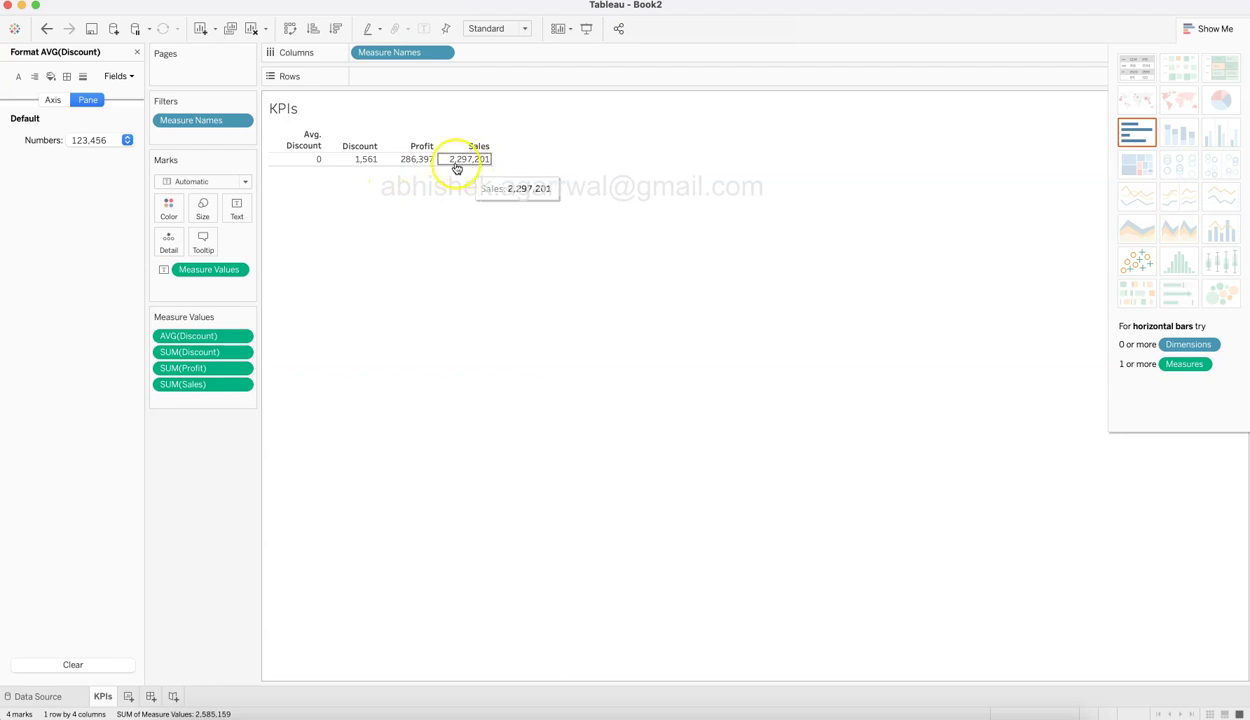
{"action": "left_click", "coordinate": [210, 386]}
{"action": "left_click_drag", "start_coordinate": [210, 386], "coordinate": [209, 334]}
Remove SUM(Discount) from the measure values and add Quantity below AVG(Discount).
{"action": "left_click_drag", "start_coordinate": [201, 397], "coordinate": [201, 519]}
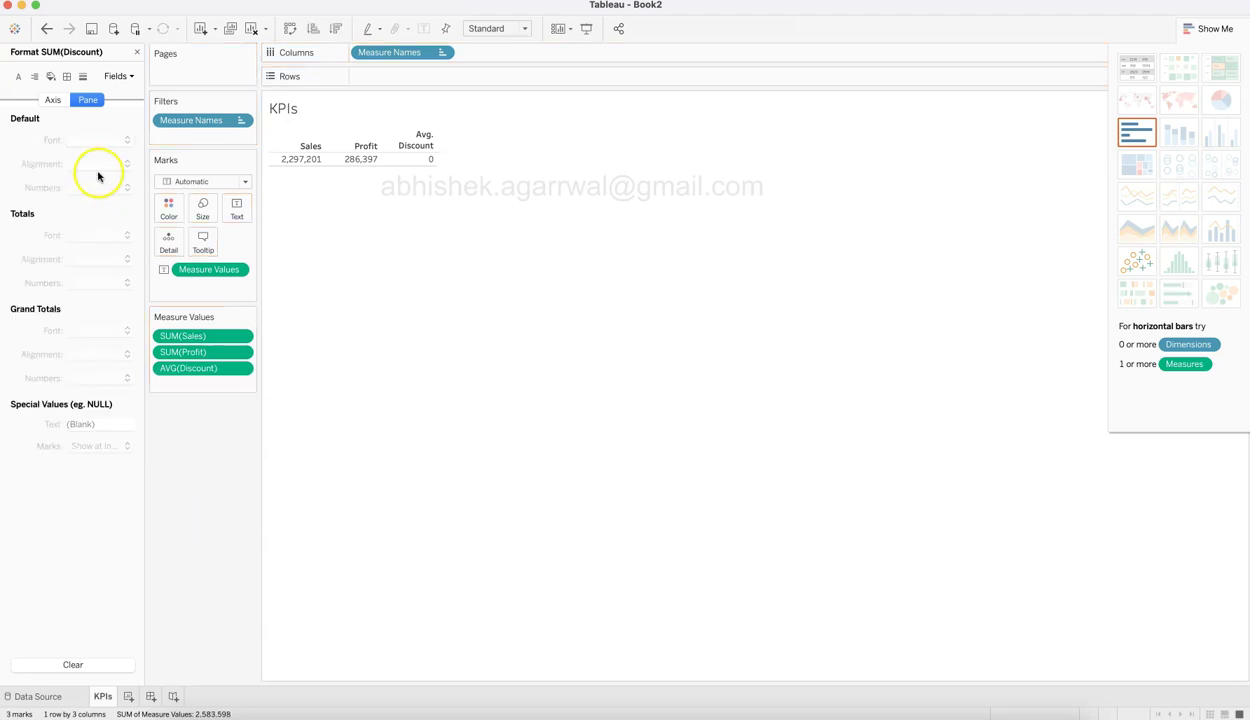
{"action": "left_click", "coordinate": [137, 51]}
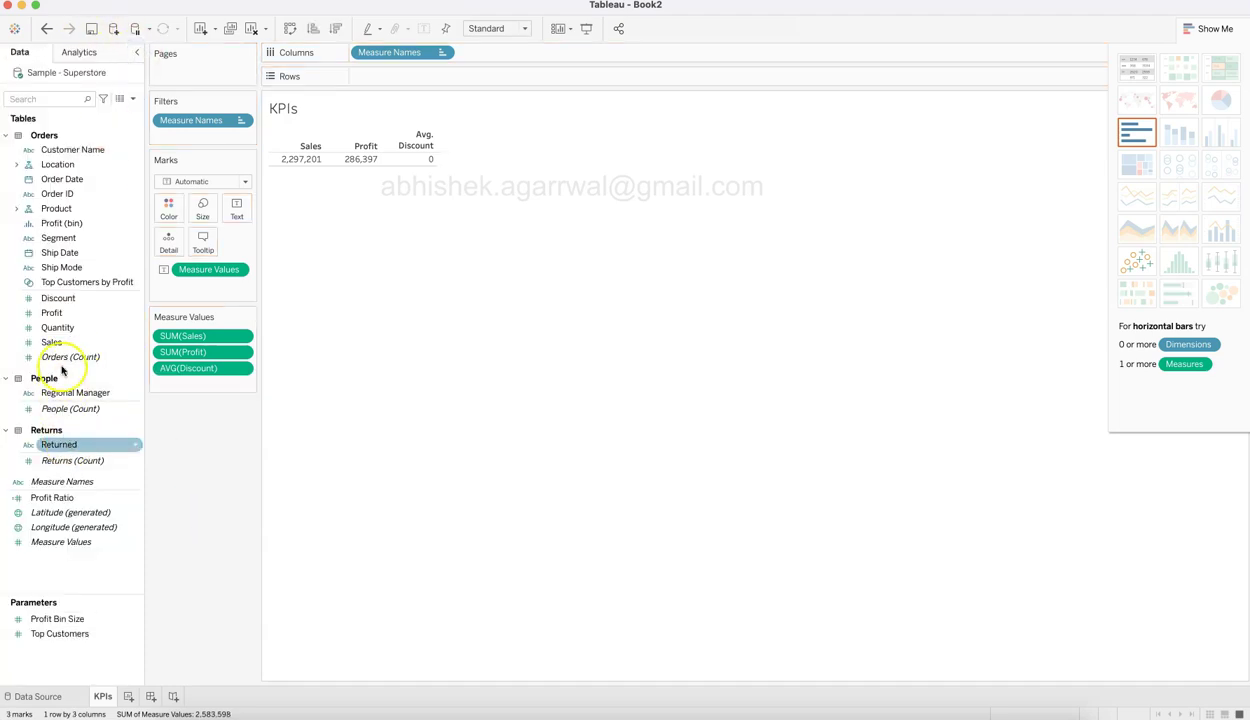
{"action": "left_click_drag", "start_coordinate": [80, 326], "coordinate": [195, 392]}
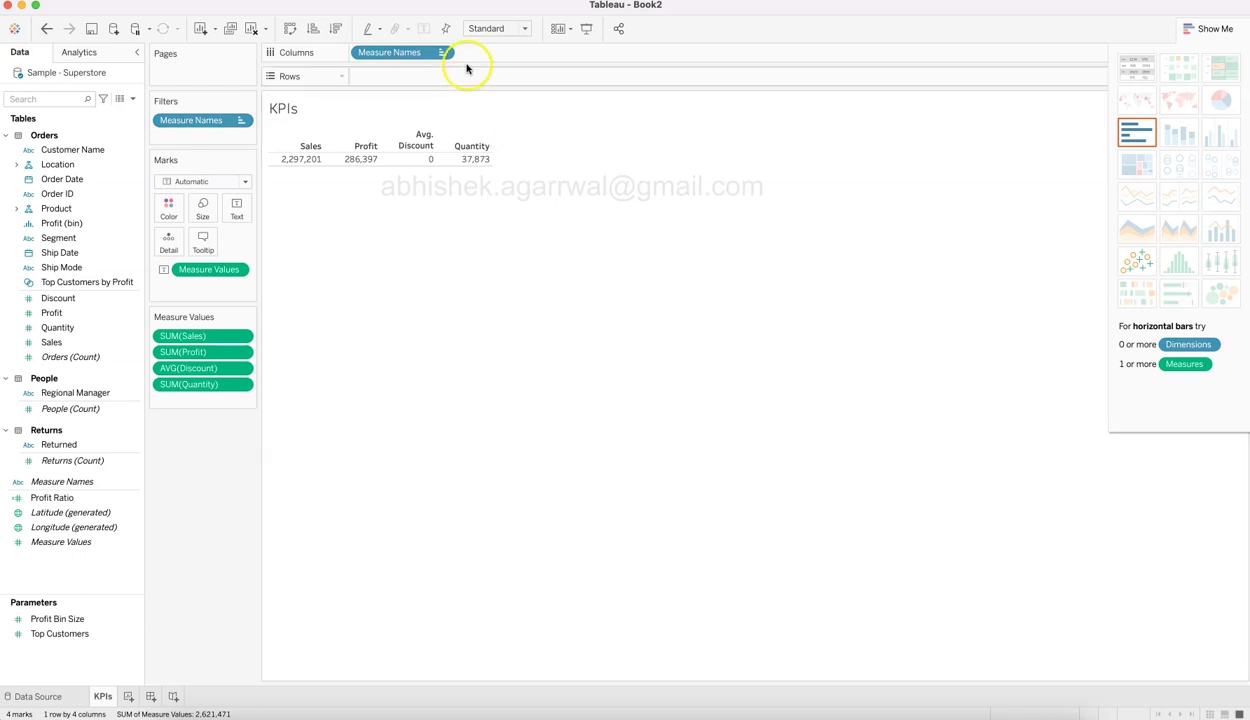
Fit the KPI table to Entire View and hide the chart type suggestions.
{"action": "left_click", "coordinate": [491, 29]}
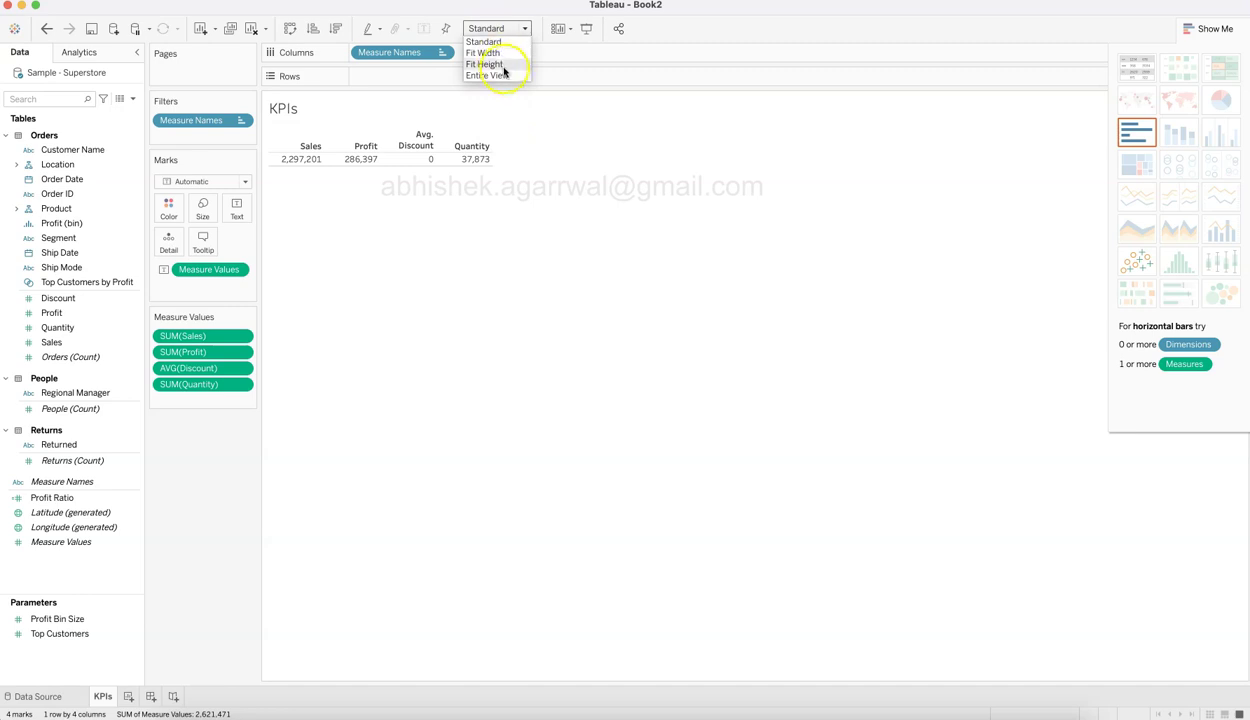
{"action": "left_click", "coordinate": [504, 66]}
{"action": "left_click", "coordinate": [503, 29]}
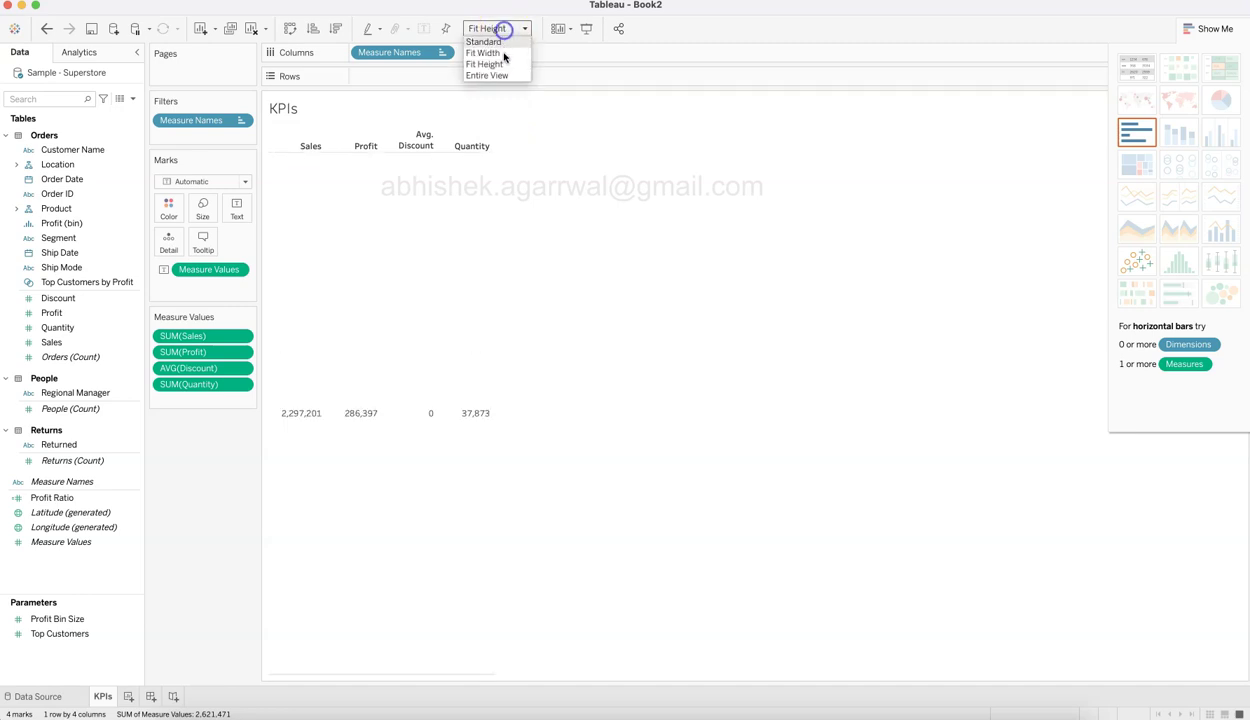
{"action": "left_click", "coordinate": [505, 76]}
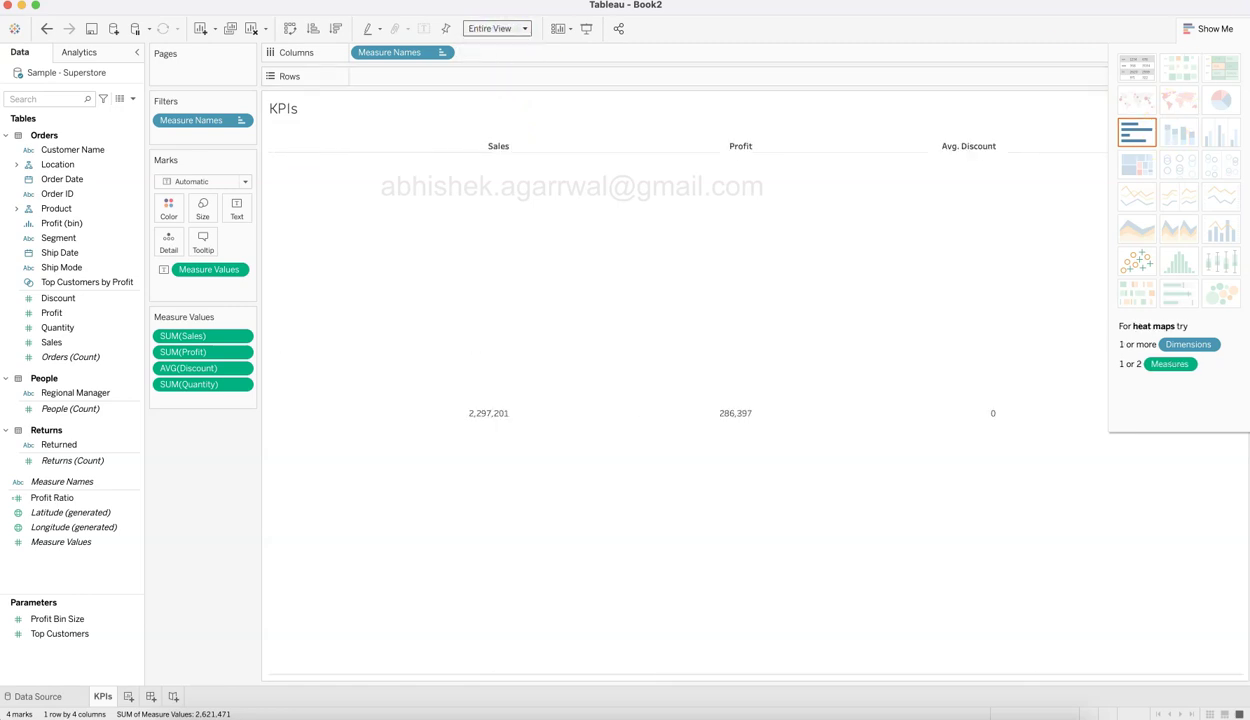
{"action": "left_click", "coordinate": [1210, 28]}
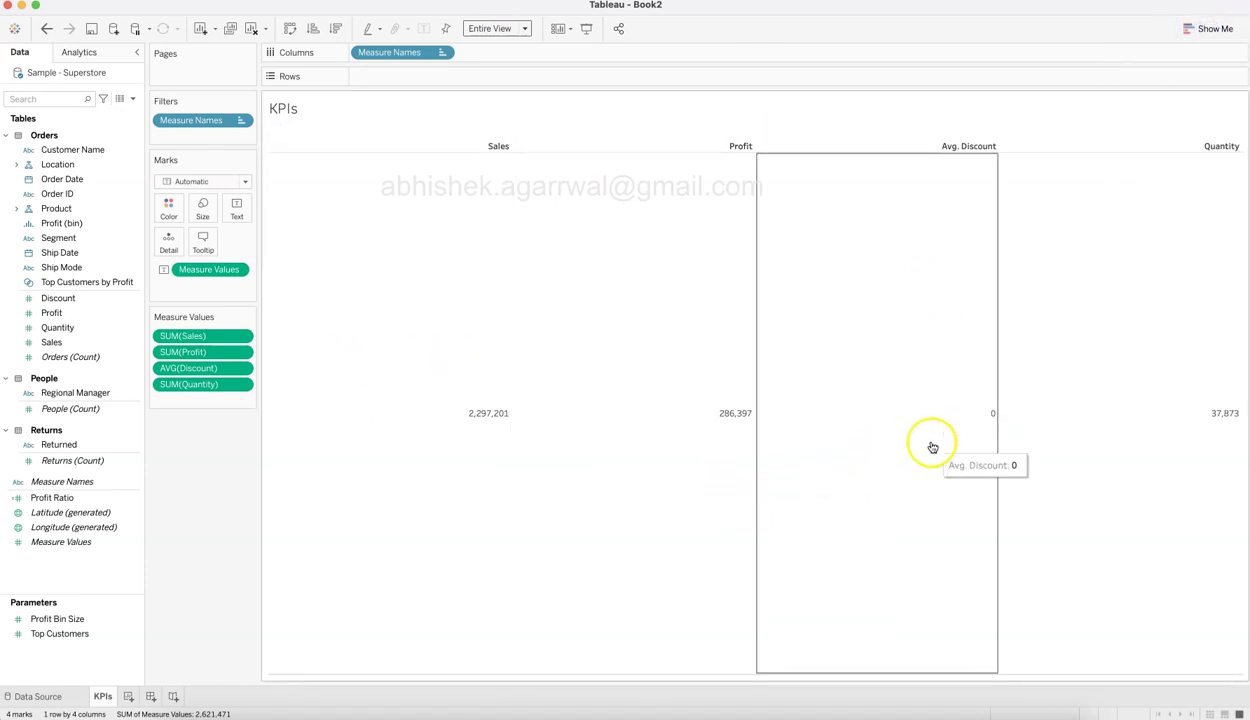
Format the AVG(Discount) numbers as a percentage with 1 decimal place.
{"action": "left_click", "coordinate": [243, 371]}
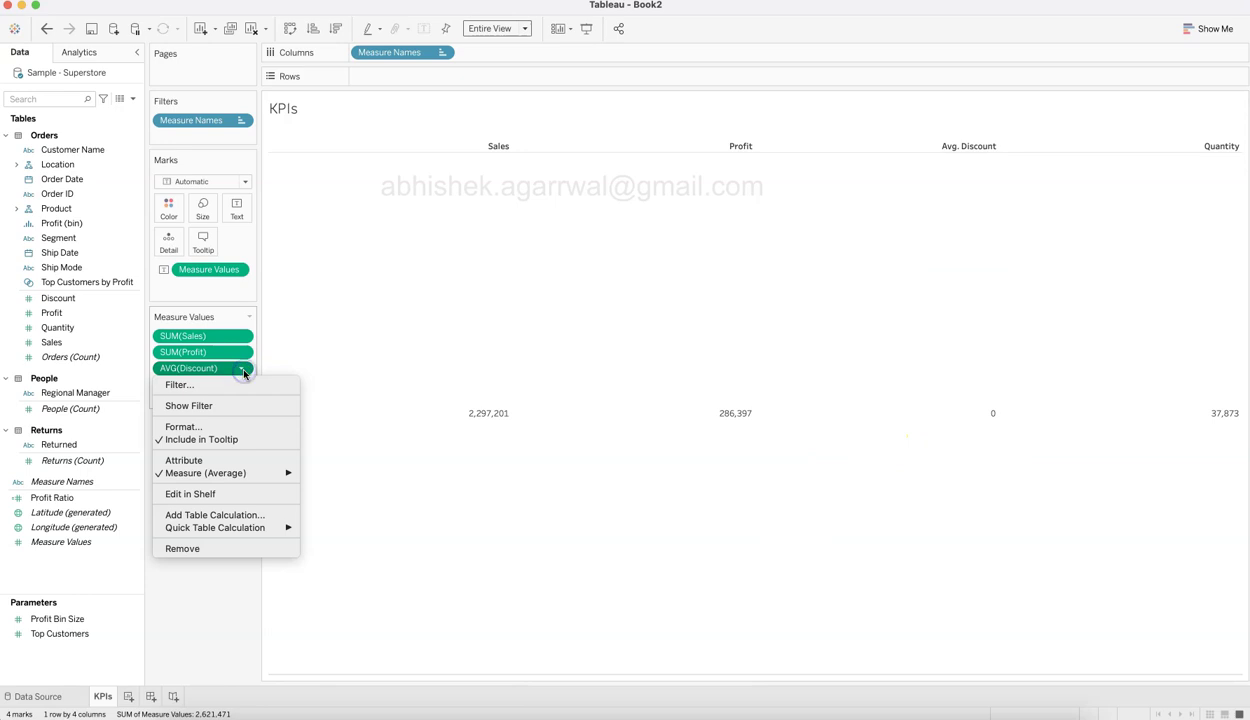
{"action": "left_click", "coordinate": [240, 427]}
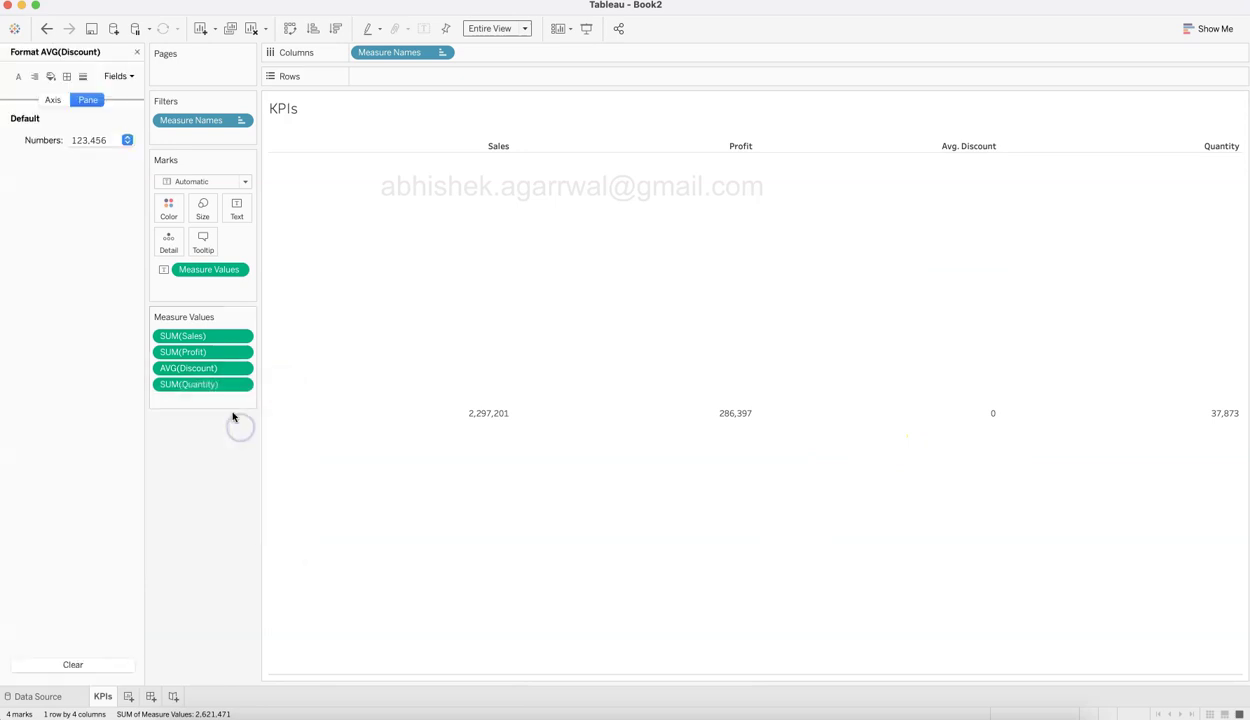
{"action": "left_click", "coordinate": [127, 140]}
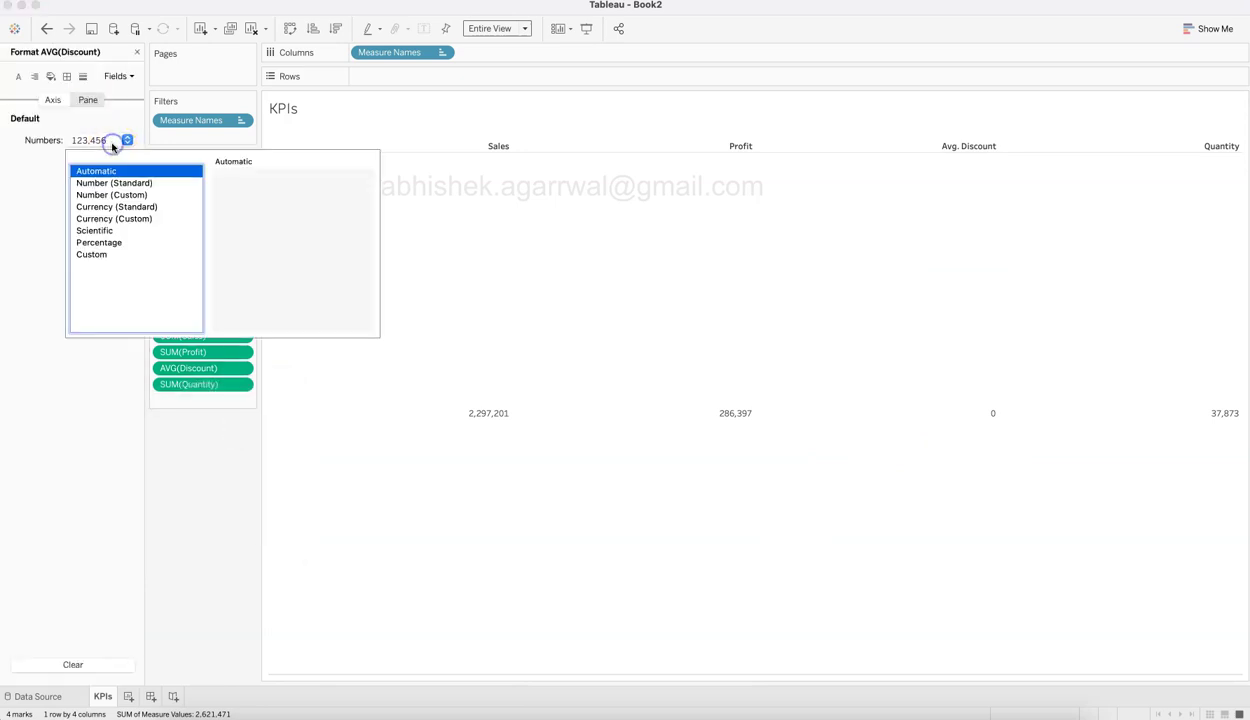
{"action": "left_click", "coordinate": [110, 242]}
{"action": "left_click", "coordinate": [258, 195]}
{"action": "left_click", "coordinate": [258, 195]}
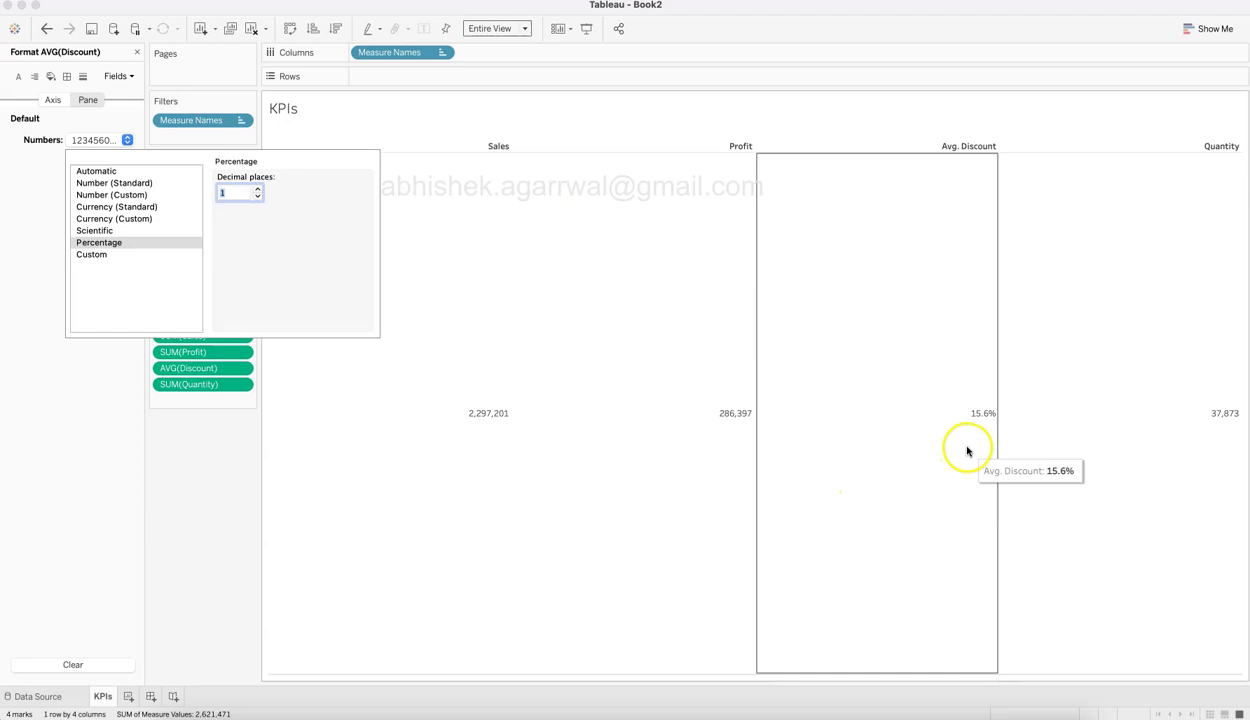
{"action": "left_click", "coordinate": [192, 516]}
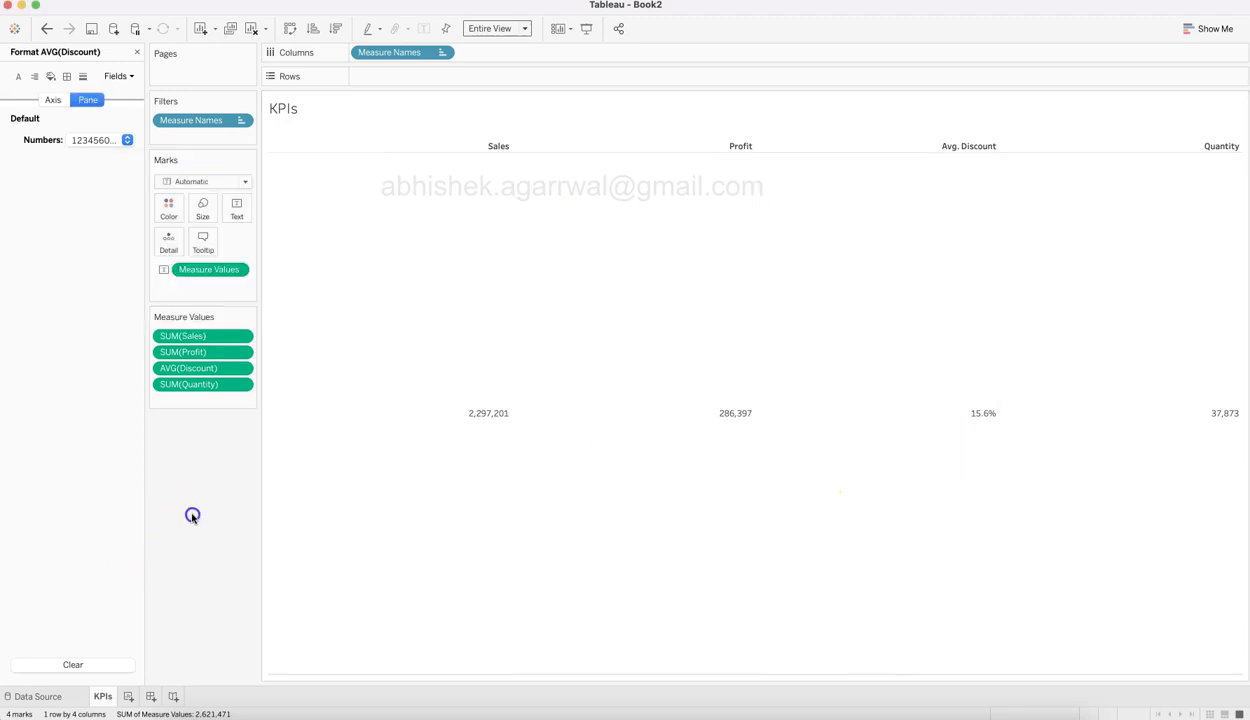
Edit the text label of the measure values and apply font size 16.
{"action": "left_click", "coordinate": [236, 208]}
{"action": "left_click", "coordinate": [361, 258]}
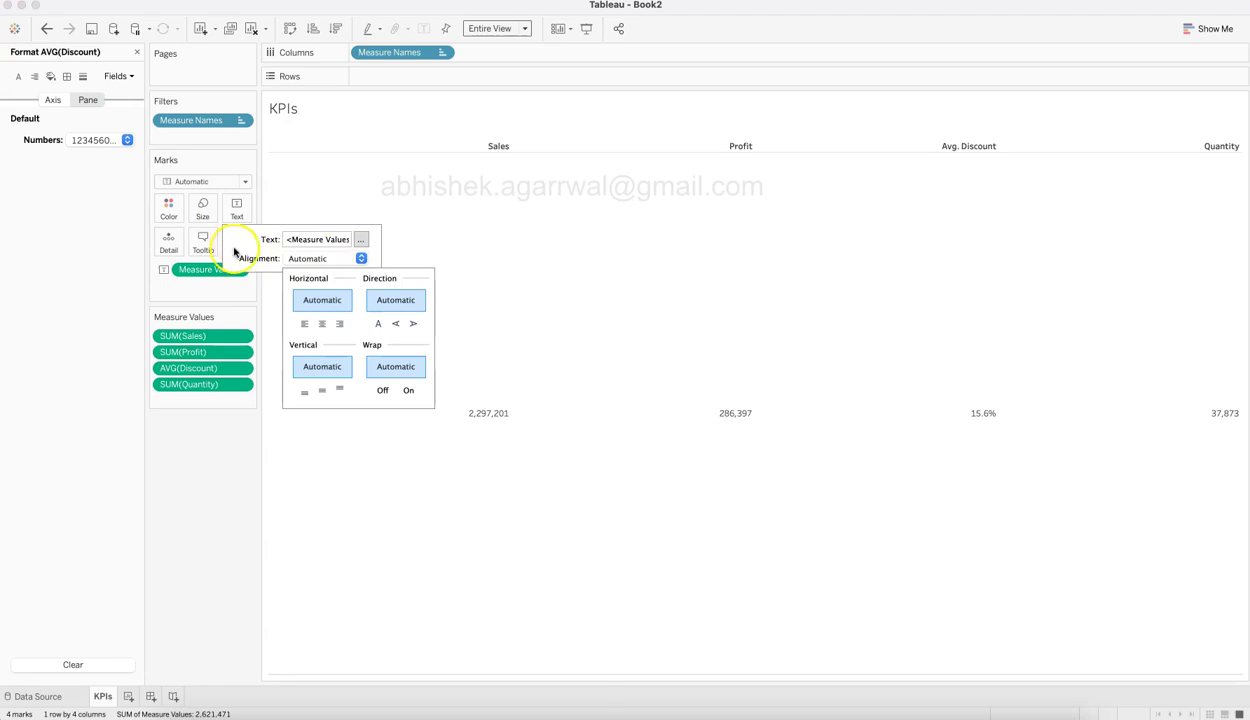
{"action": "left_click", "coordinate": [361, 239]}
{"action": "key", "text": "super+a"}
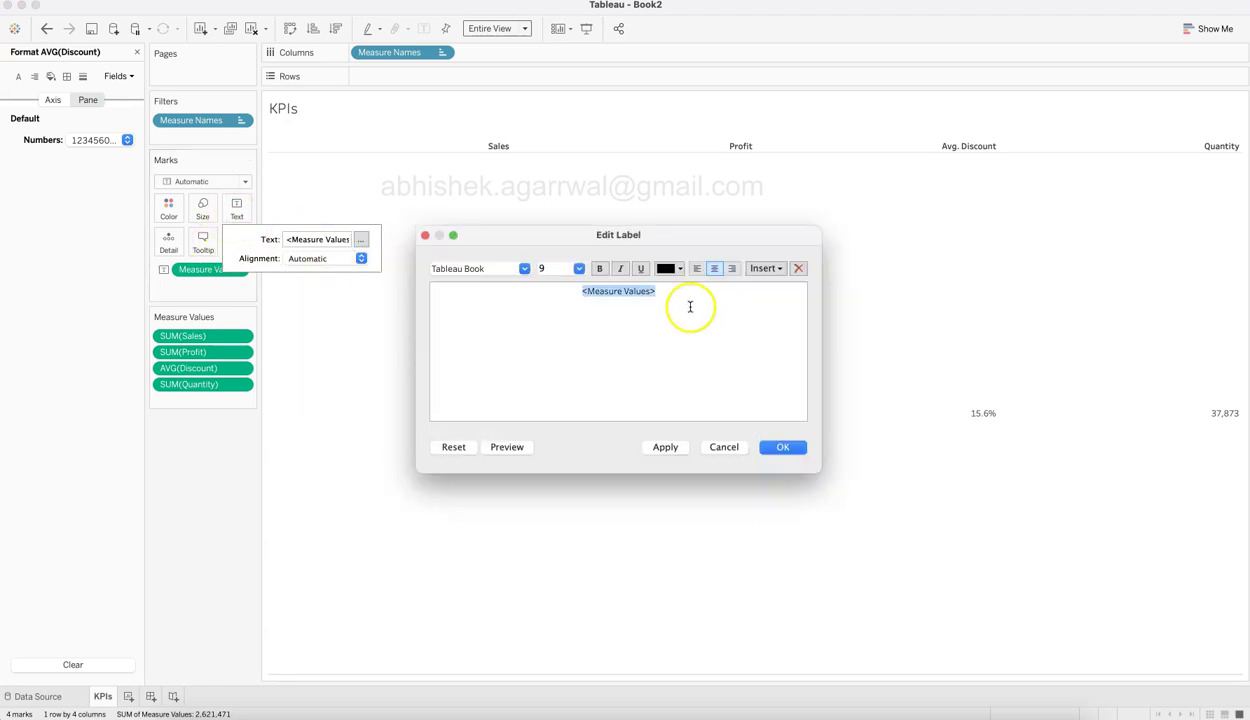
{"action": "left_click", "coordinate": [579, 268]}
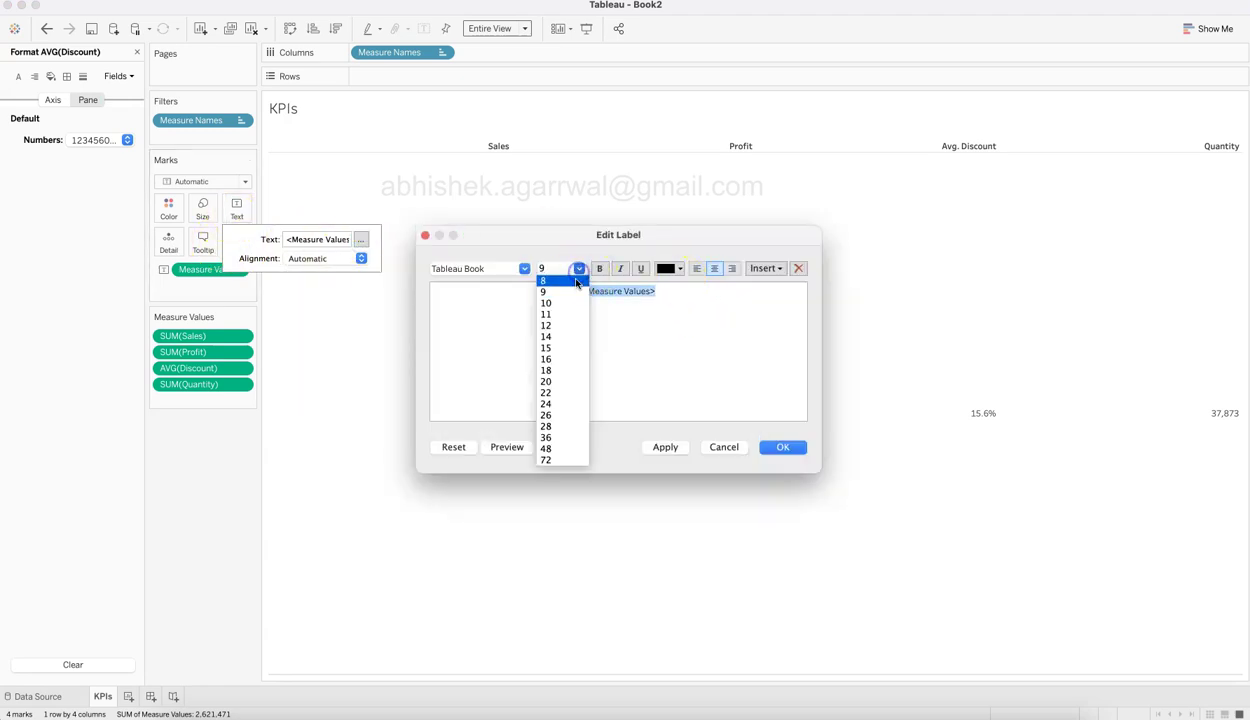
{"action": "left_click", "coordinate": [567, 359]}
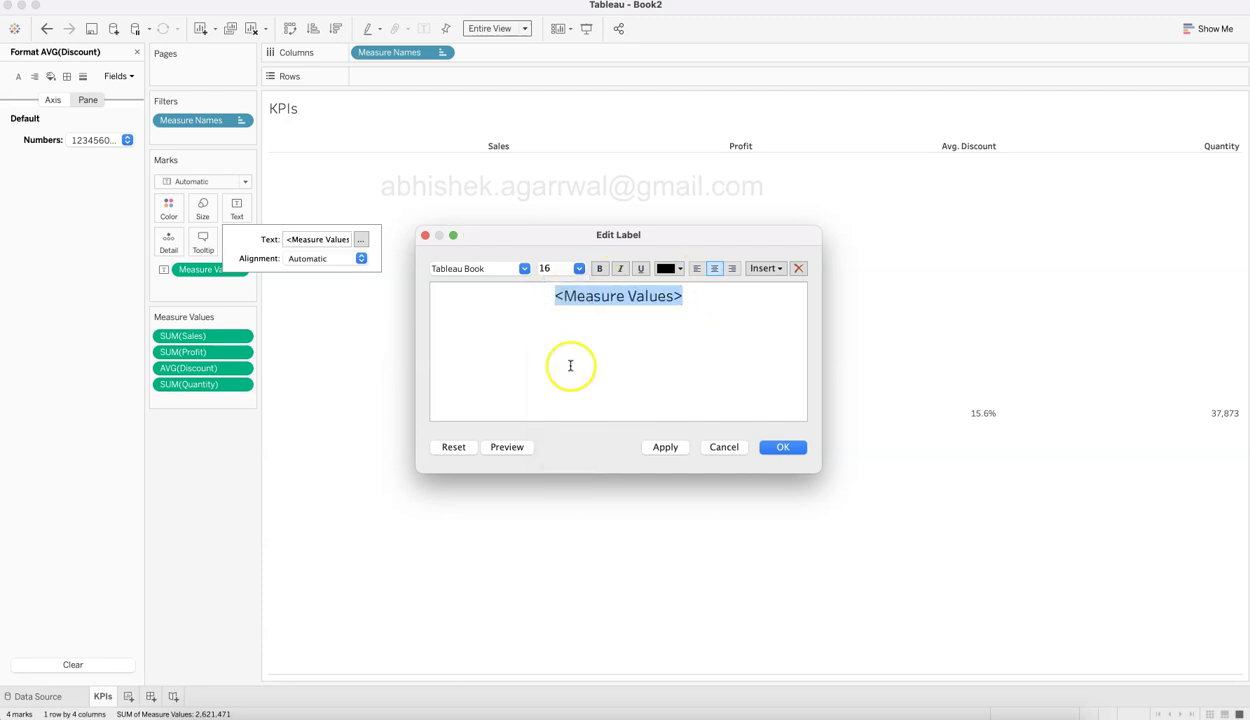
{"action": "left_click", "coordinate": [655, 450]}
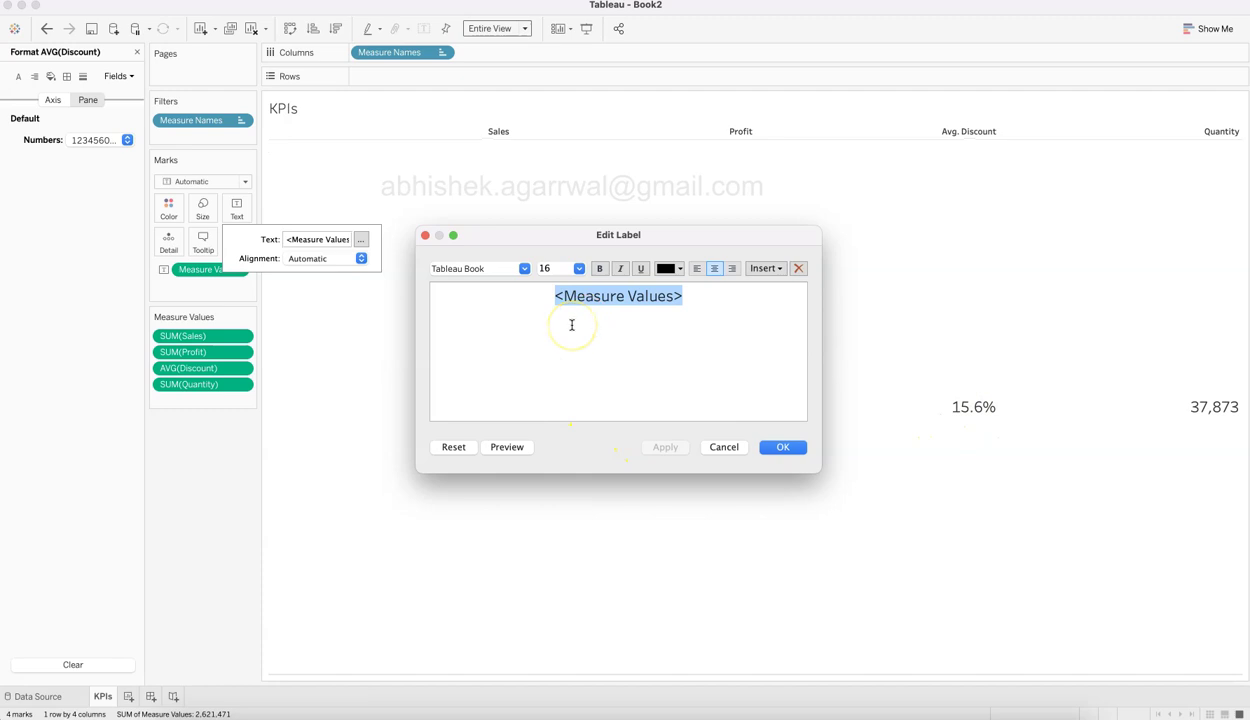
Try font size 20 for the measure values label, keeping the KPI numbers in view.
{"action": "left_click_drag", "start_coordinate": [580, 233], "coordinate": [641, 73]}
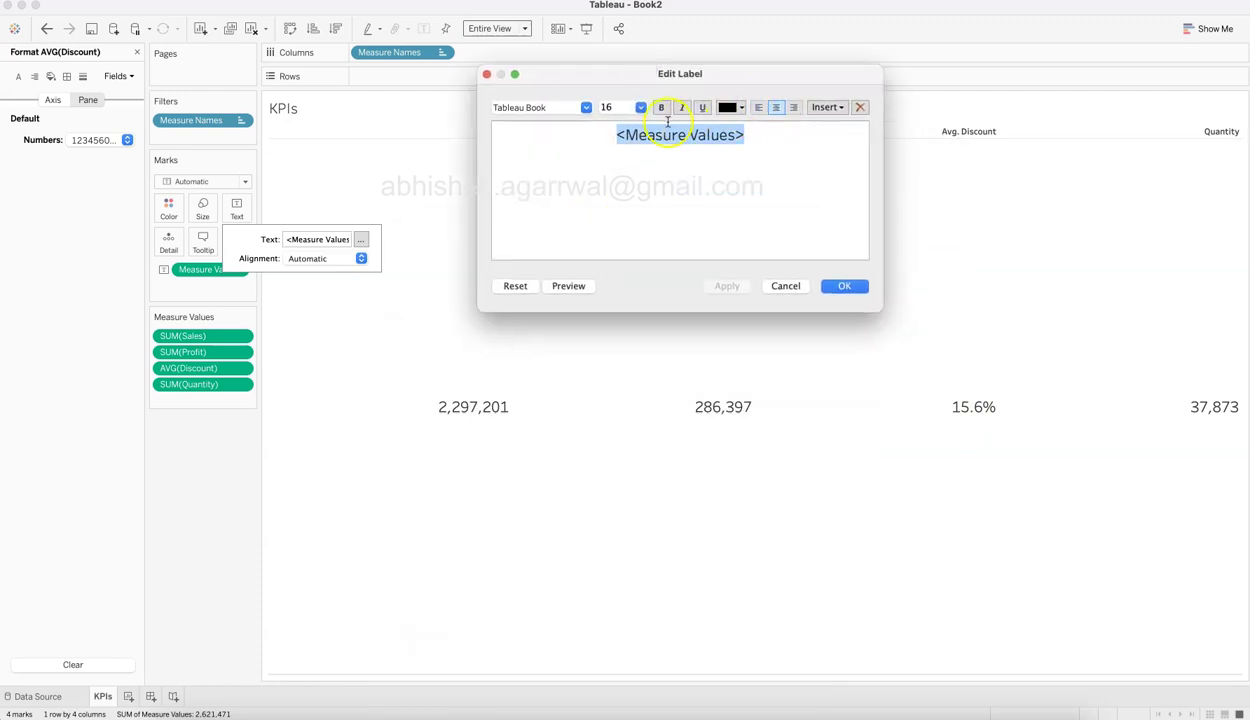
{"action": "left_click", "coordinate": [642, 110]}
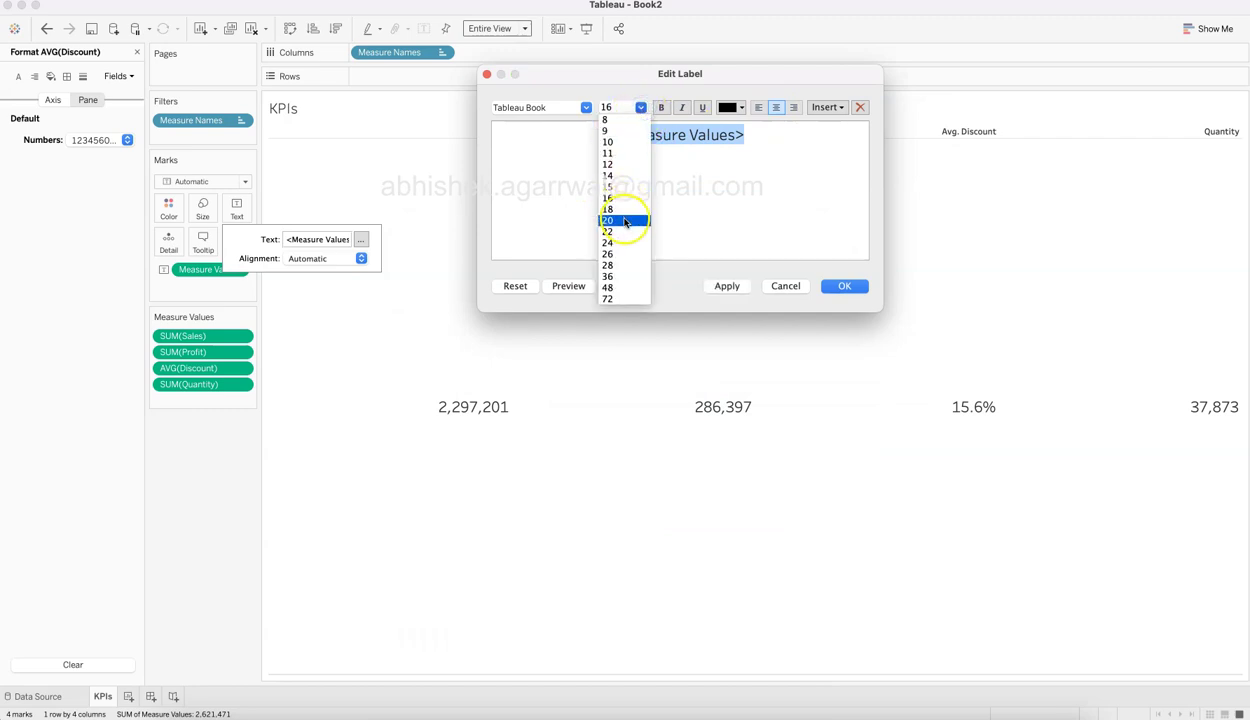
{"action": "left_click", "coordinate": [624, 219]}
{"action": "left_click", "coordinate": [731, 287]}
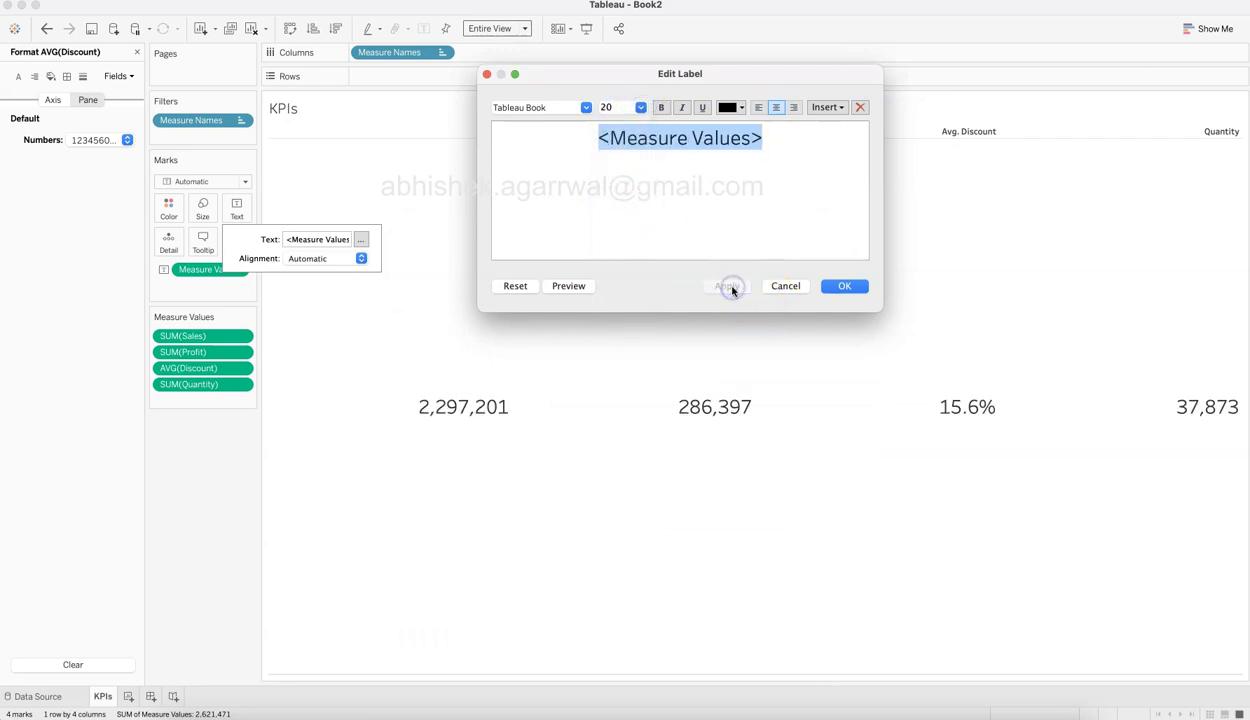
Set the measure values label to font size 24 and accept the label changes.
{"action": "left_click", "coordinate": [643, 108]}
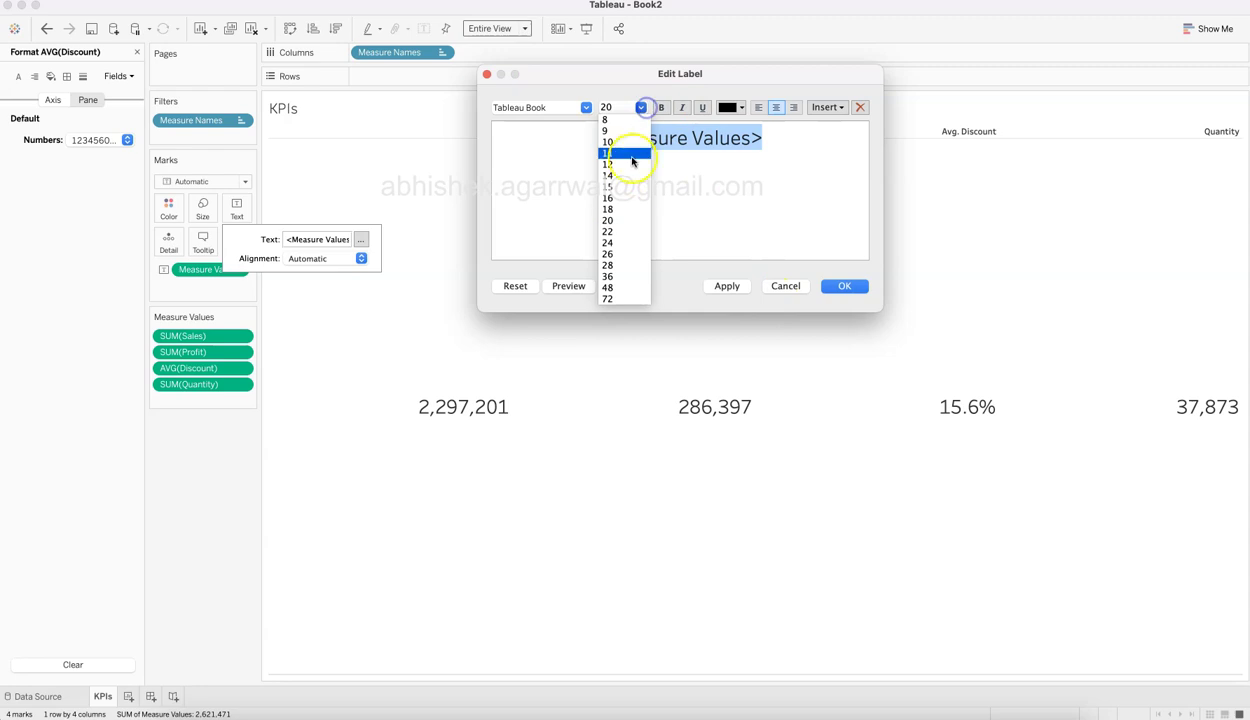
{"action": "left_click", "coordinate": [624, 240]}
{"action": "left_click", "coordinate": [720, 289]}
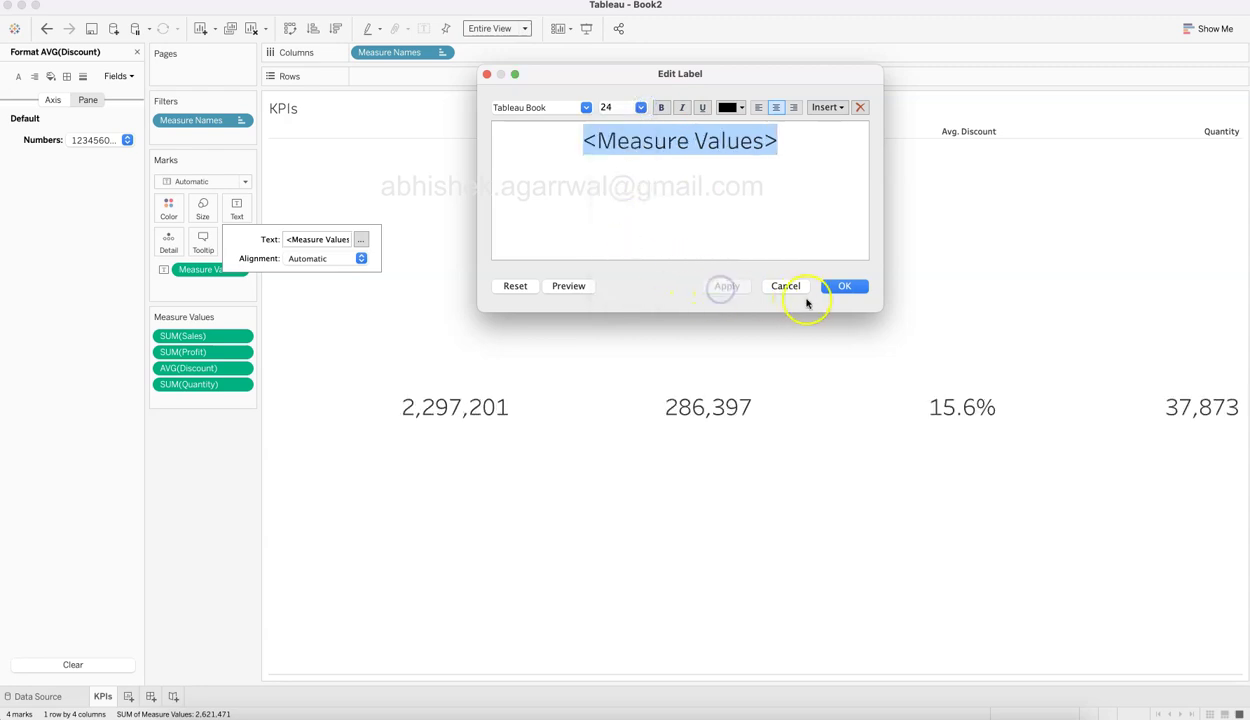
{"action": "left_click", "coordinate": [843, 287]}
Format the SUM(Sales) numbers as Currency (Custom) with 0 decimal places and display units in Thousands (K).
{"action": "mouse_move", "coordinate": [413, 390]}
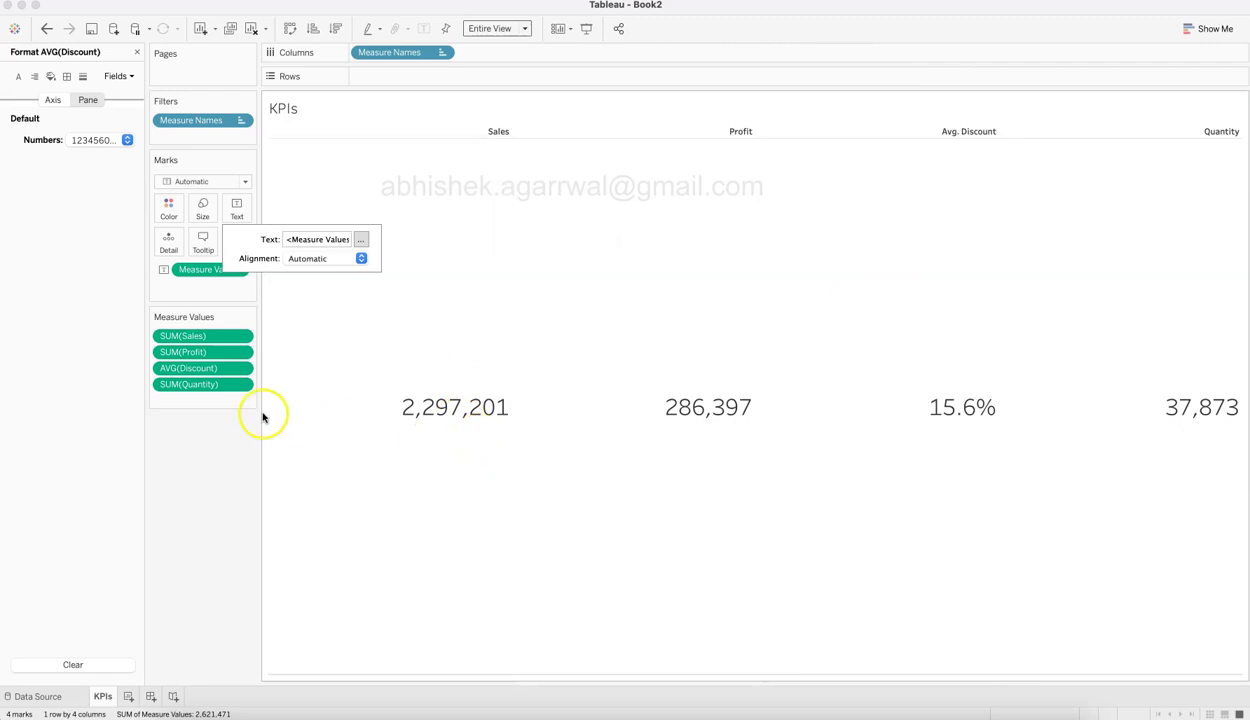
{"action": "left_click", "coordinate": [241, 338]}
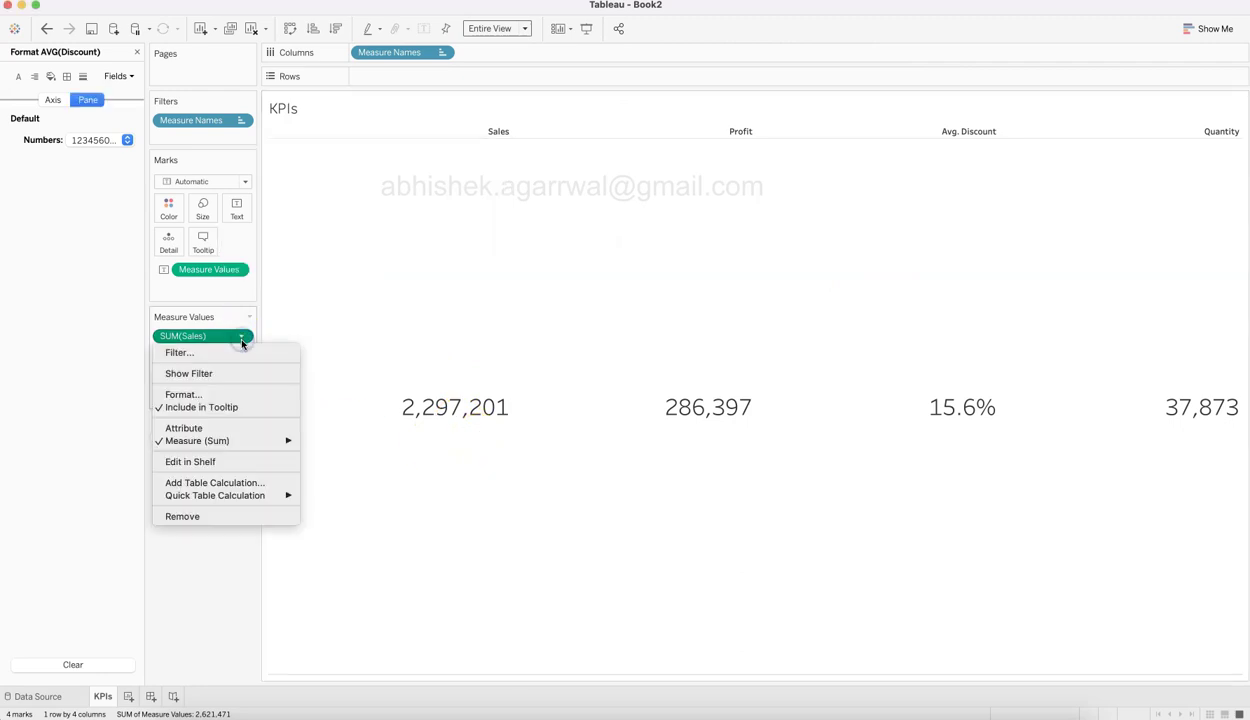
{"action": "left_click", "coordinate": [230, 394]}
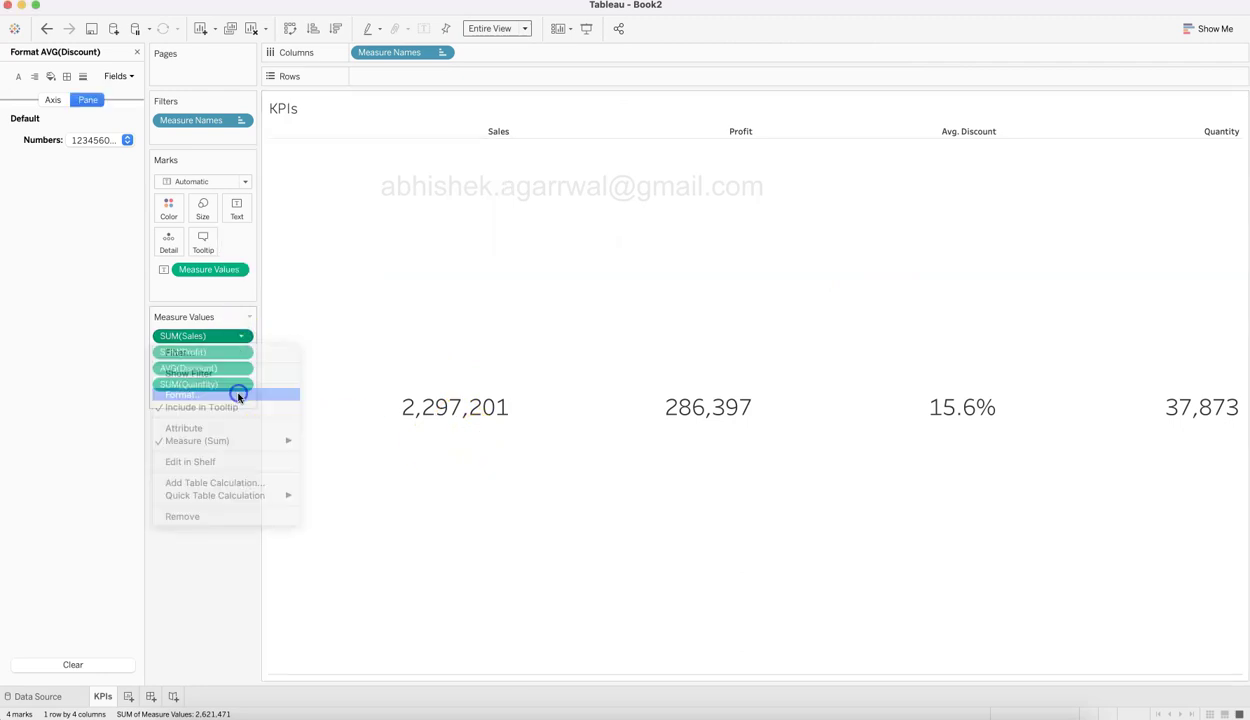
{"action": "left_click", "coordinate": [126, 140]}
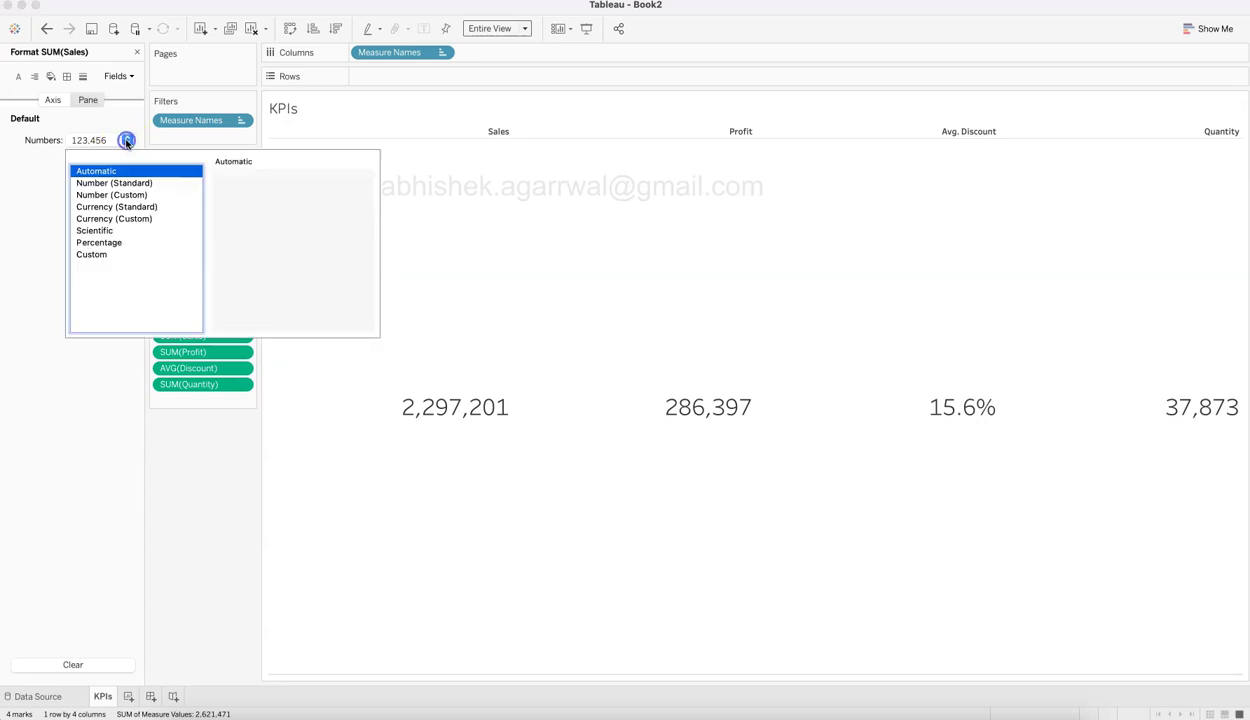
{"action": "left_click", "coordinate": [131, 219]}
{"action": "left_click", "coordinate": [246, 228]}
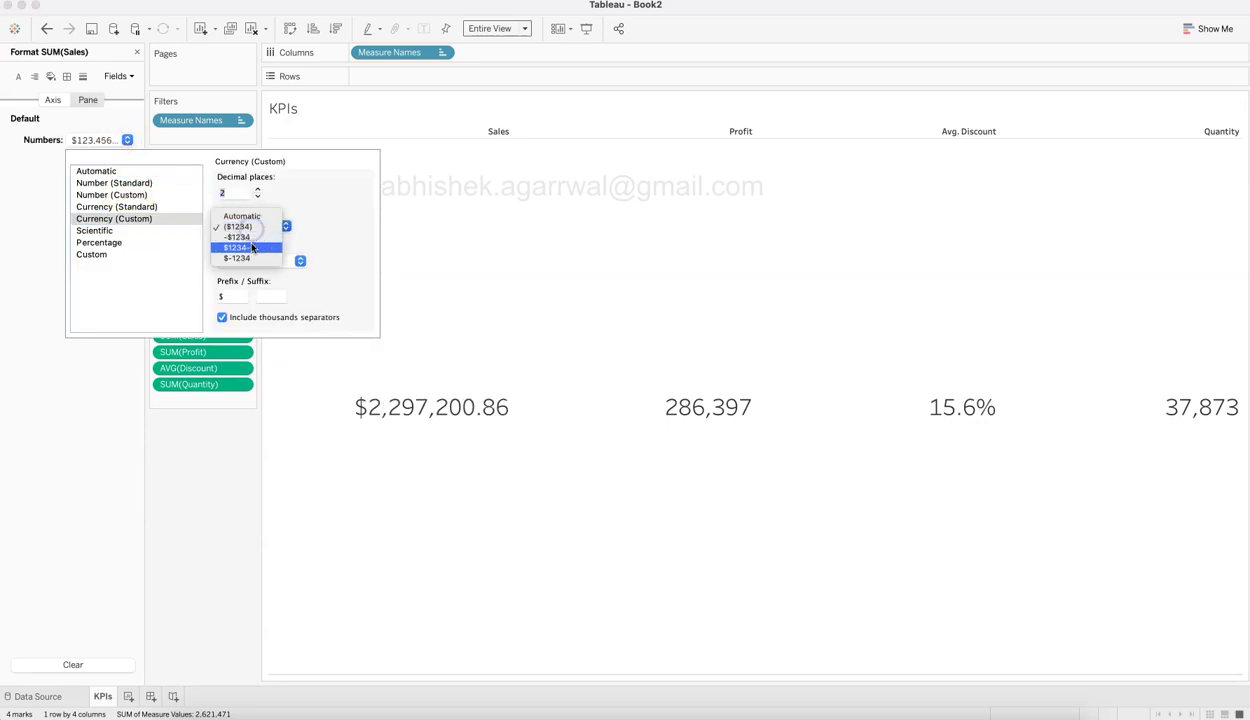
{"action": "left_click", "coordinate": [302, 216]}
{"action": "left_click", "coordinate": [299, 260]}
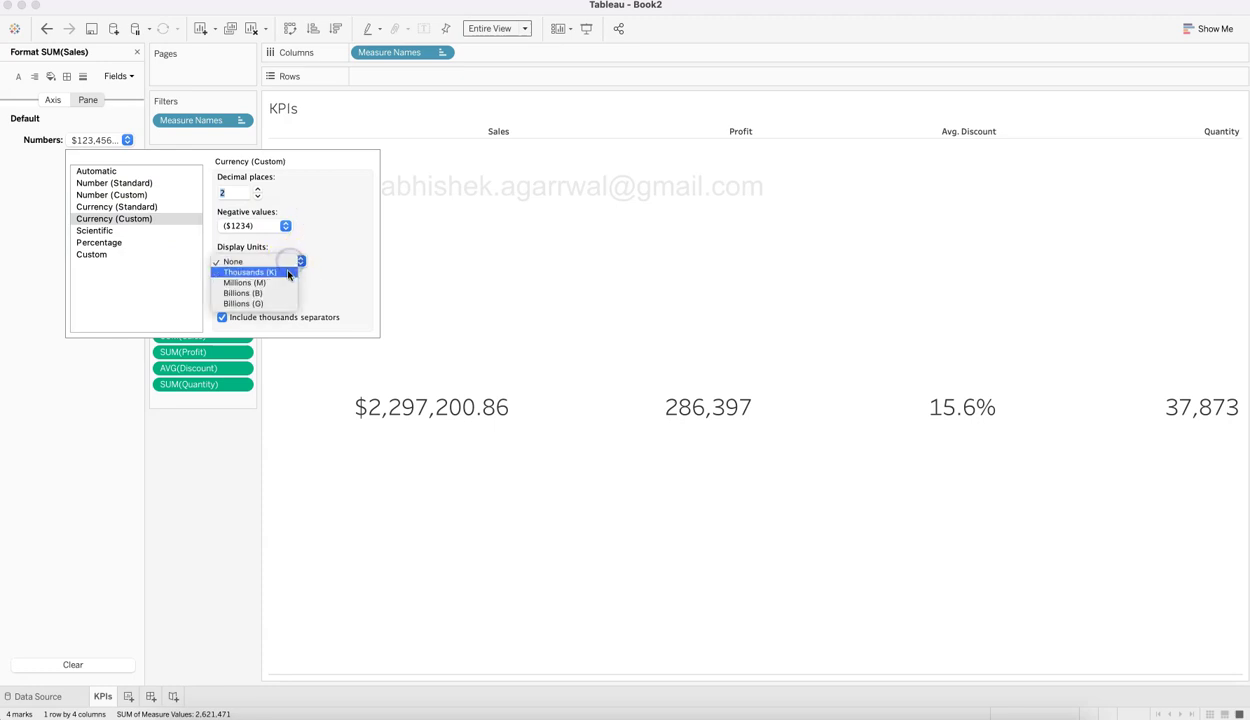
{"action": "left_click", "coordinate": [288, 274]}
{"action": "mouse_move", "coordinate": [432, 438]}
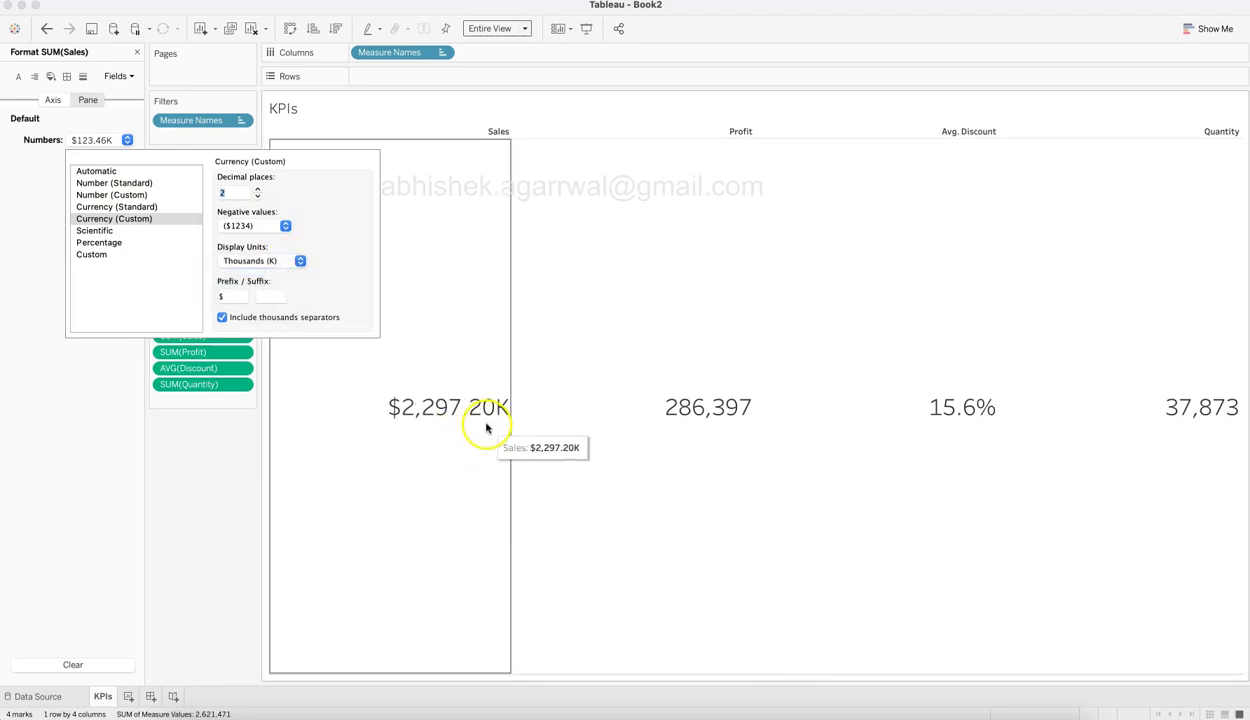
{"action": "left_click", "coordinate": [258, 197]}
{"action": "left_click", "coordinate": [258, 197]}
{"action": "mouse_move", "coordinate": [511, 466]}
{"action": "left_click", "coordinate": [223, 480]}
Format the SUM(Profit) numbers as Currency (Custom) with 0 decimal places and display units in Thousands (K).
{"action": "left_click", "coordinate": [241, 353]}
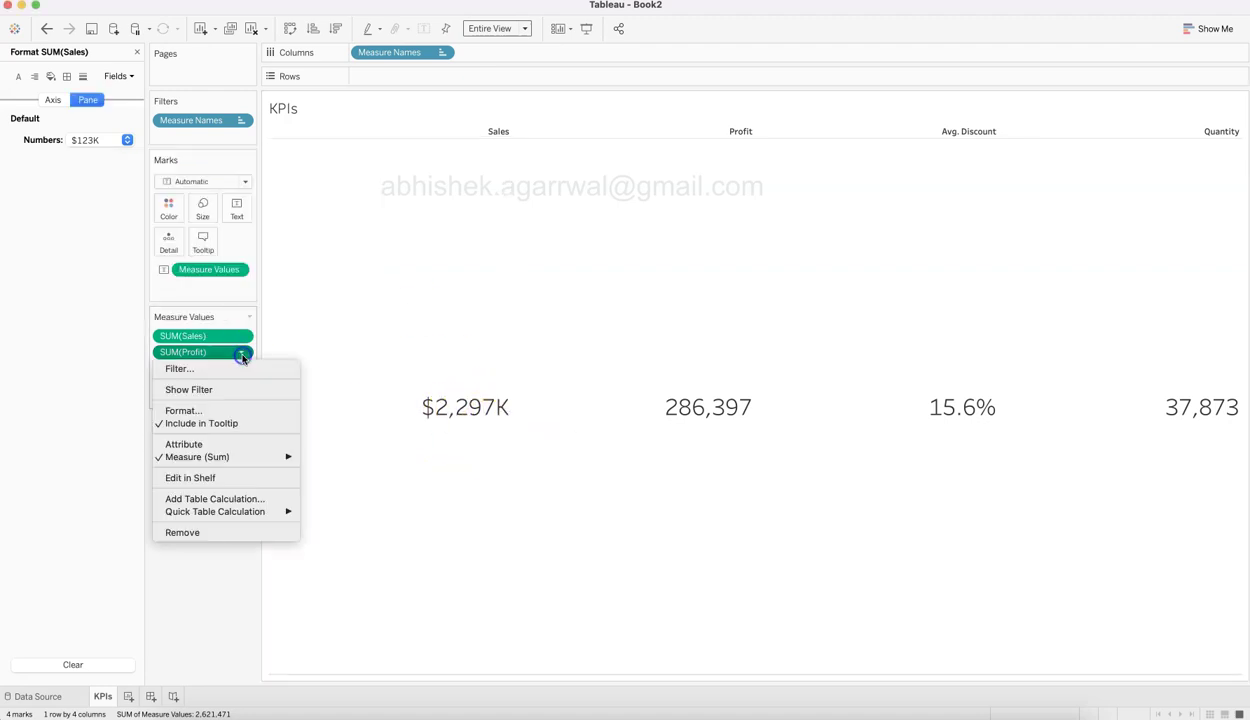
{"action": "left_click", "coordinate": [235, 409]}
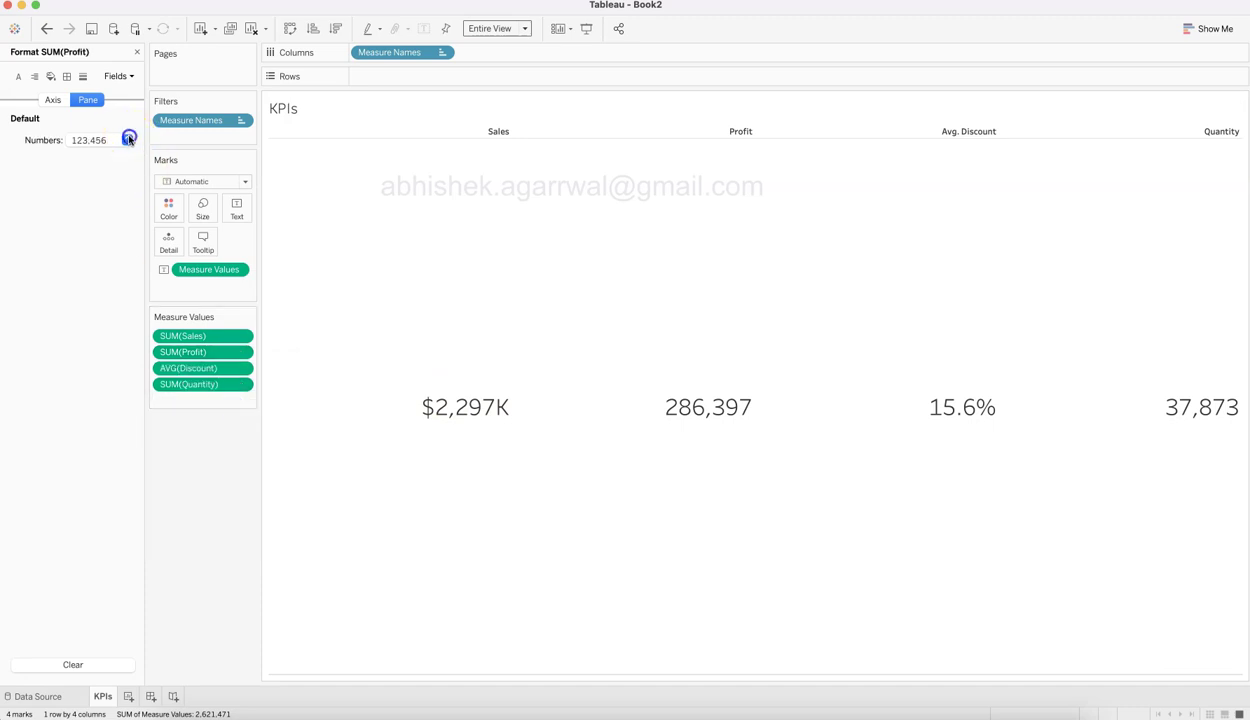
{"action": "left_click", "coordinate": [127, 140]}
{"action": "left_click", "coordinate": [146, 218]}
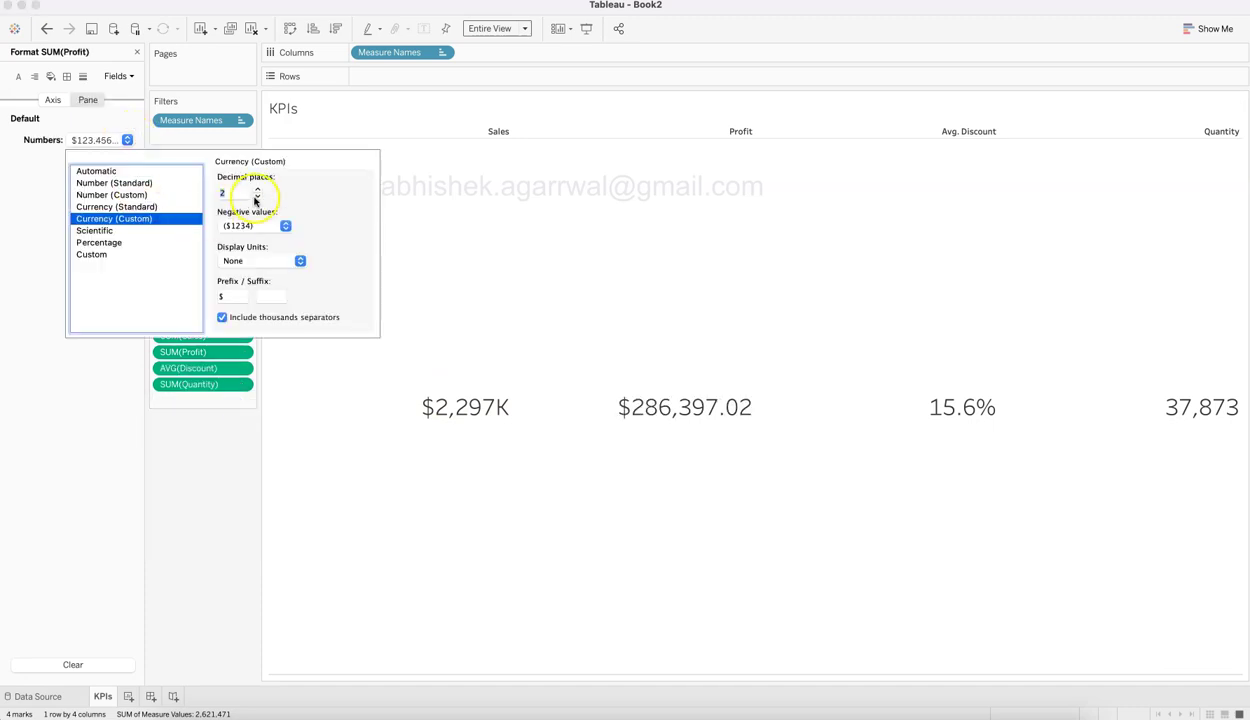
{"action": "left_click", "coordinate": [257, 197]}
{"action": "left_click", "coordinate": [257, 197]}
{"action": "left_click", "coordinate": [273, 260]}
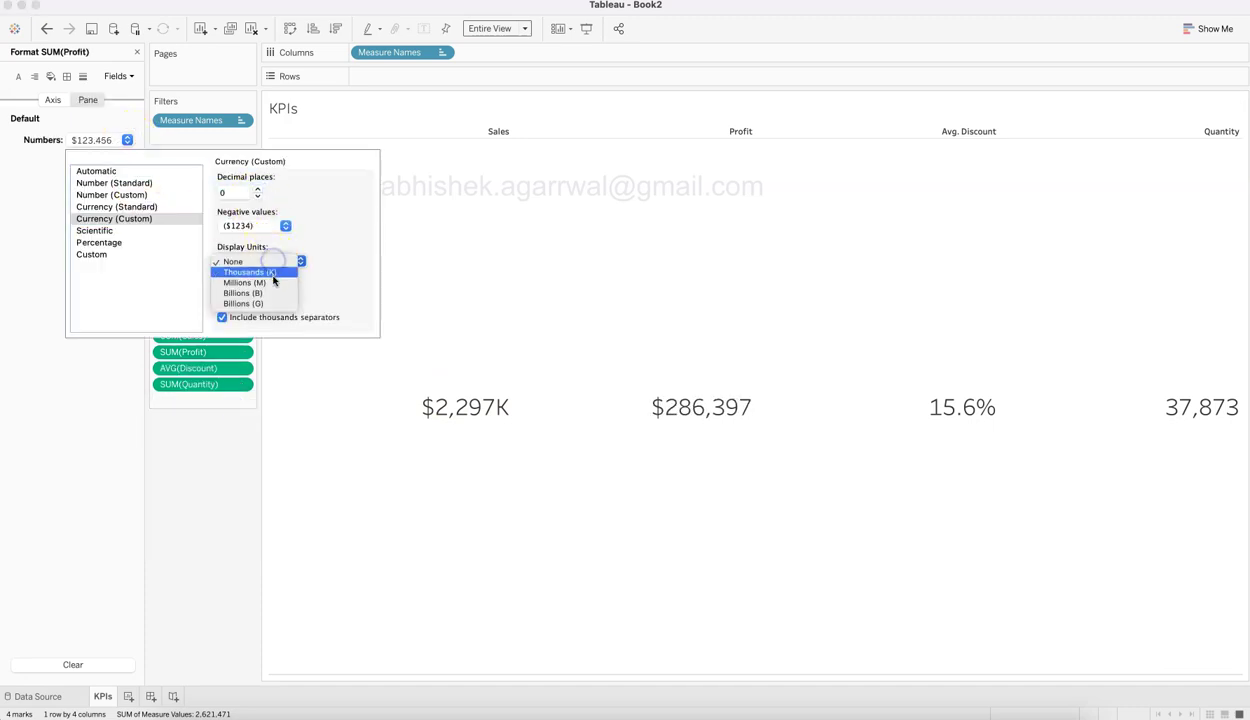
{"action": "left_click", "coordinate": [273, 273]}
{"action": "left_click", "coordinate": [209, 527]}
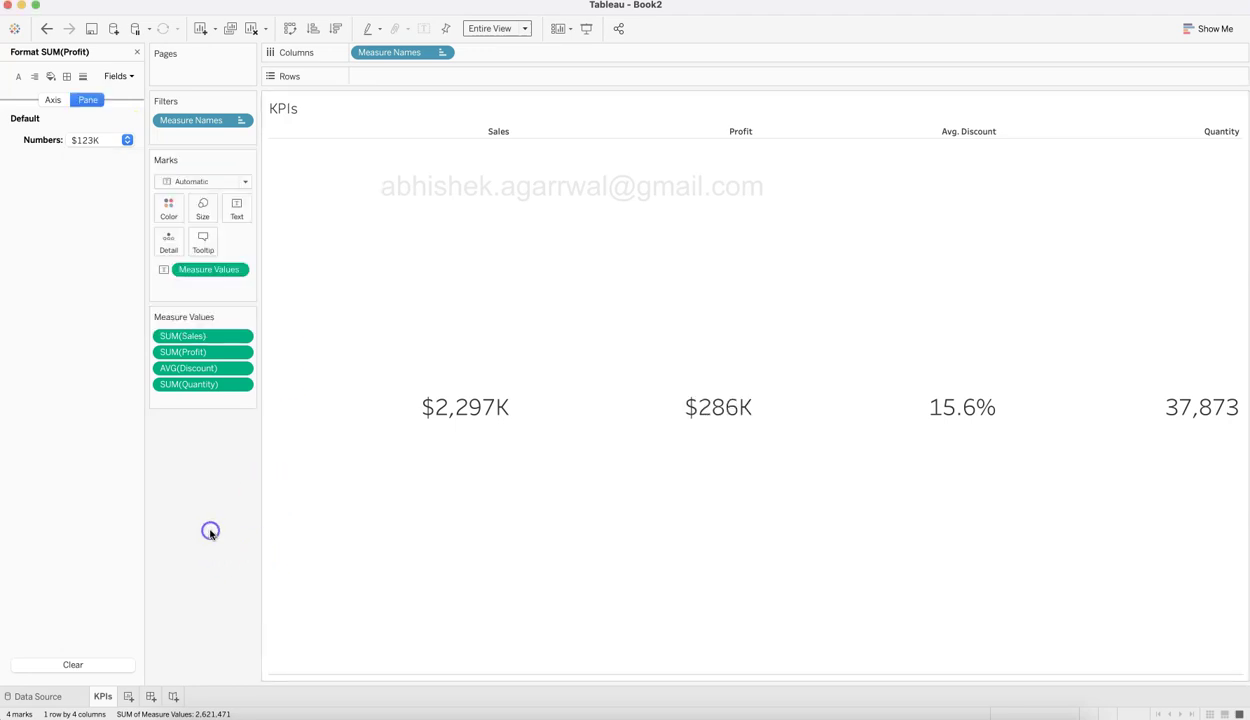
Format the SUM(Quantity) numbers as Number (Custom) with 0 decimal places and display units in Thousands (K).
{"action": "mouse_move", "coordinate": [1071, 441]}
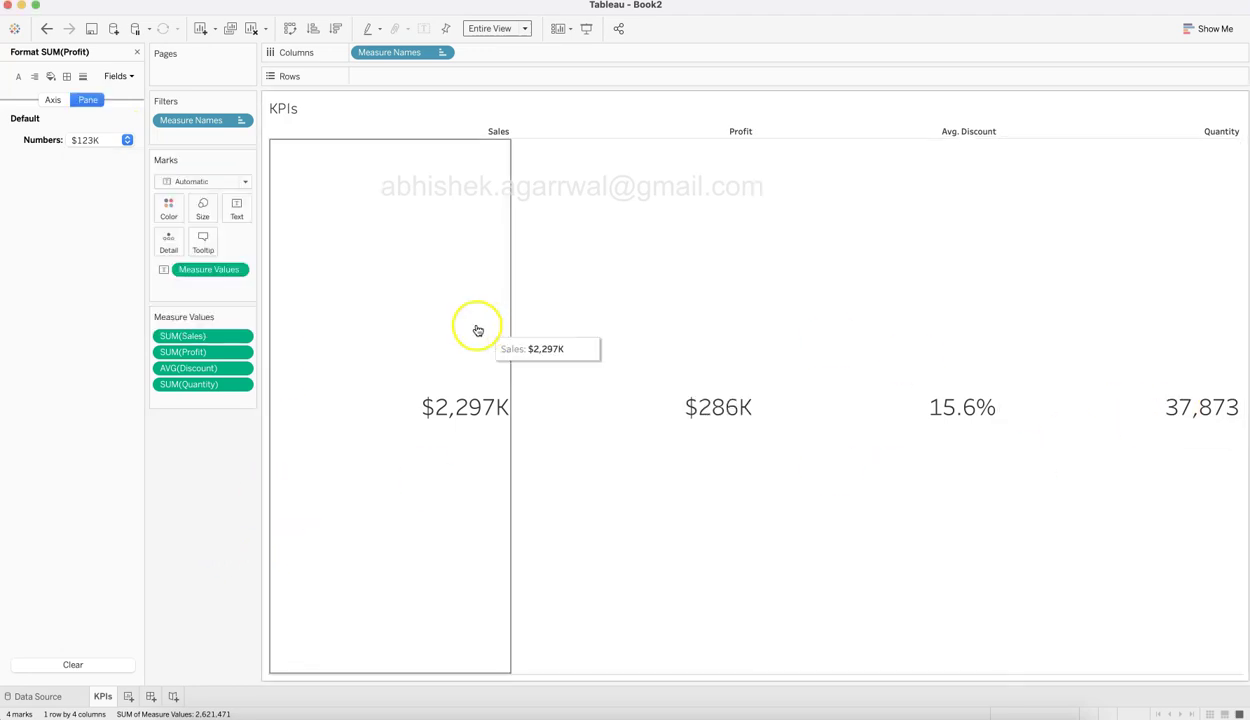
{"action": "left_click", "coordinate": [241, 385]}
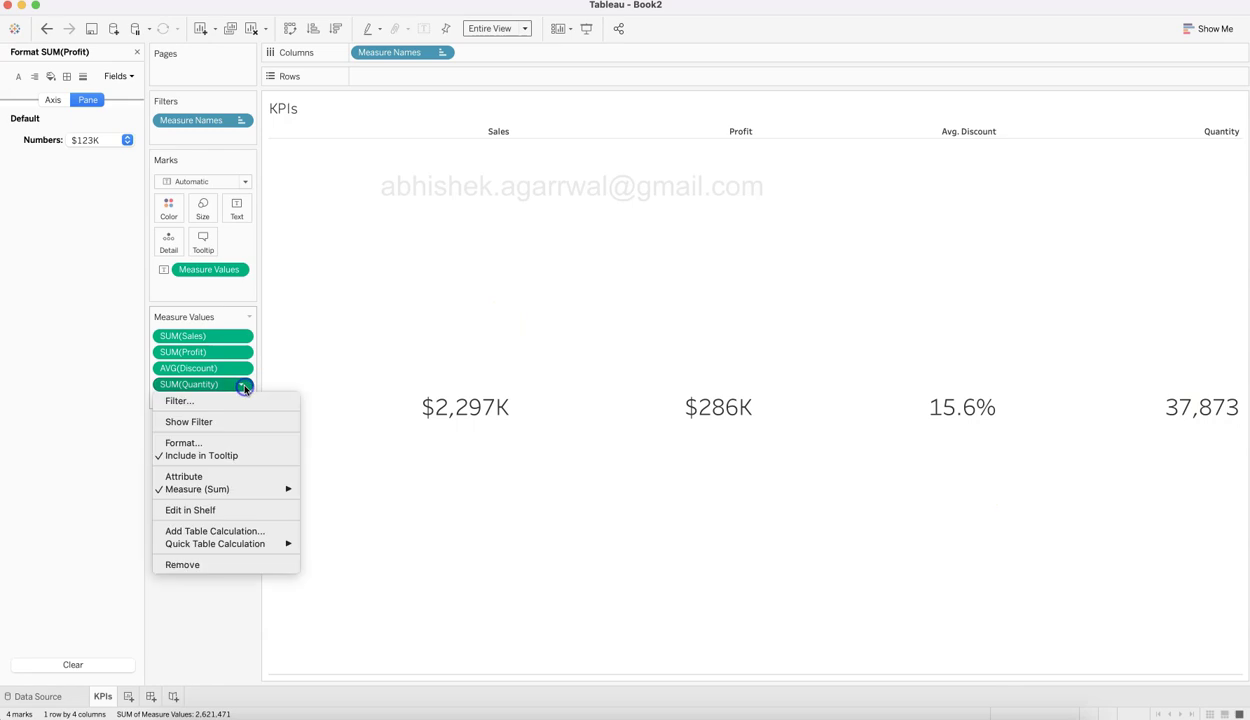
{"action": "left_click", "coordinate": [241, 437]}
{"action": "left_click", "coordinate": [127, 140]}
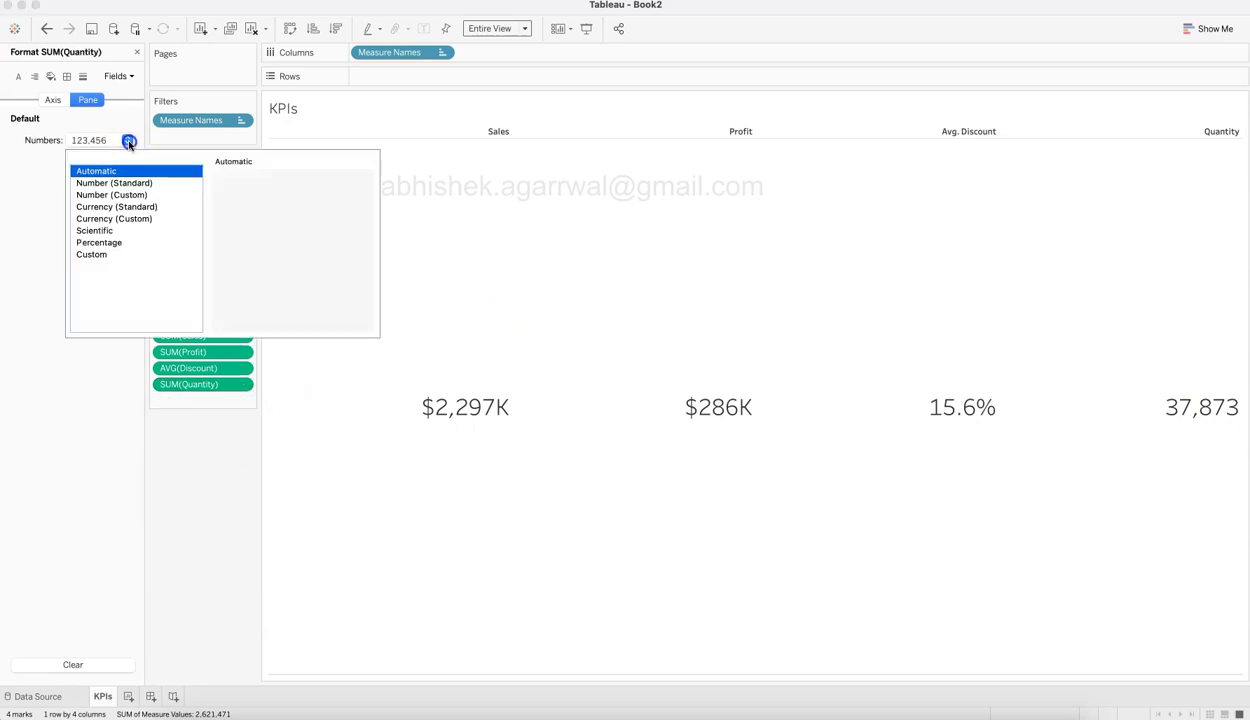
{"action": "left_click", "coordinate": [110, 194]}
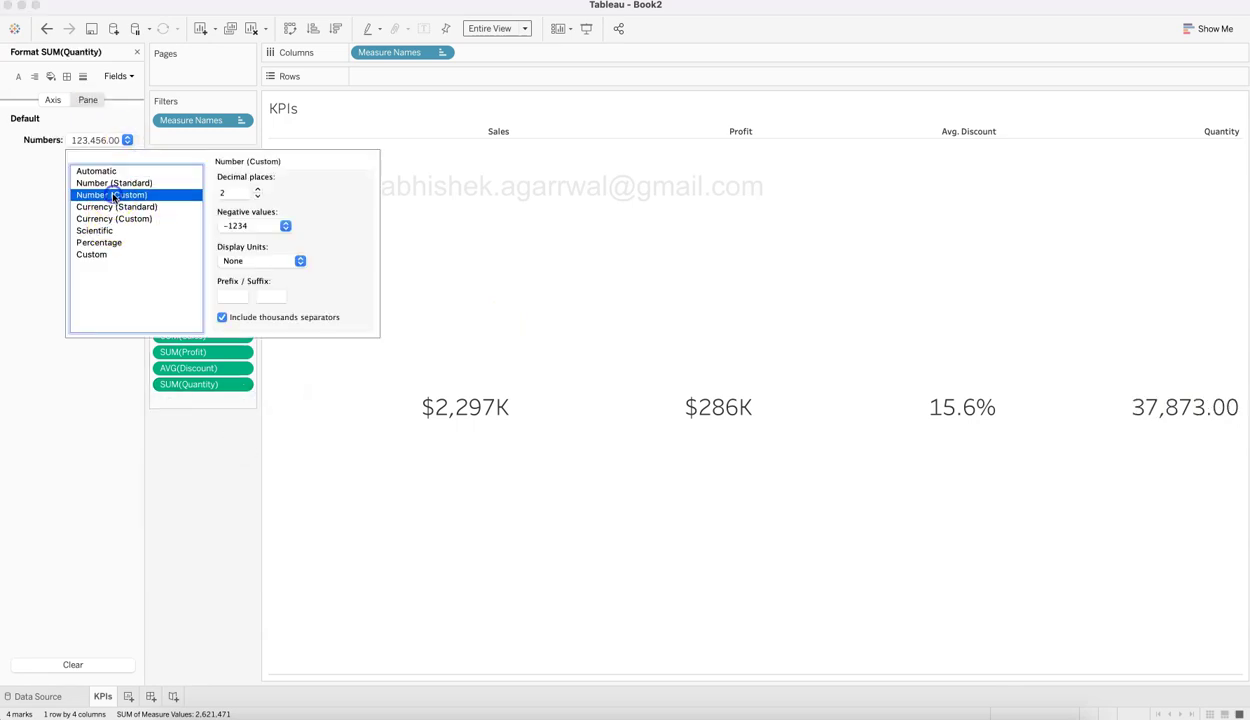
{"action": "left_click", "coordinate": [258, 196]}
{"action": "left_click", "coordinate": [258, 196]}
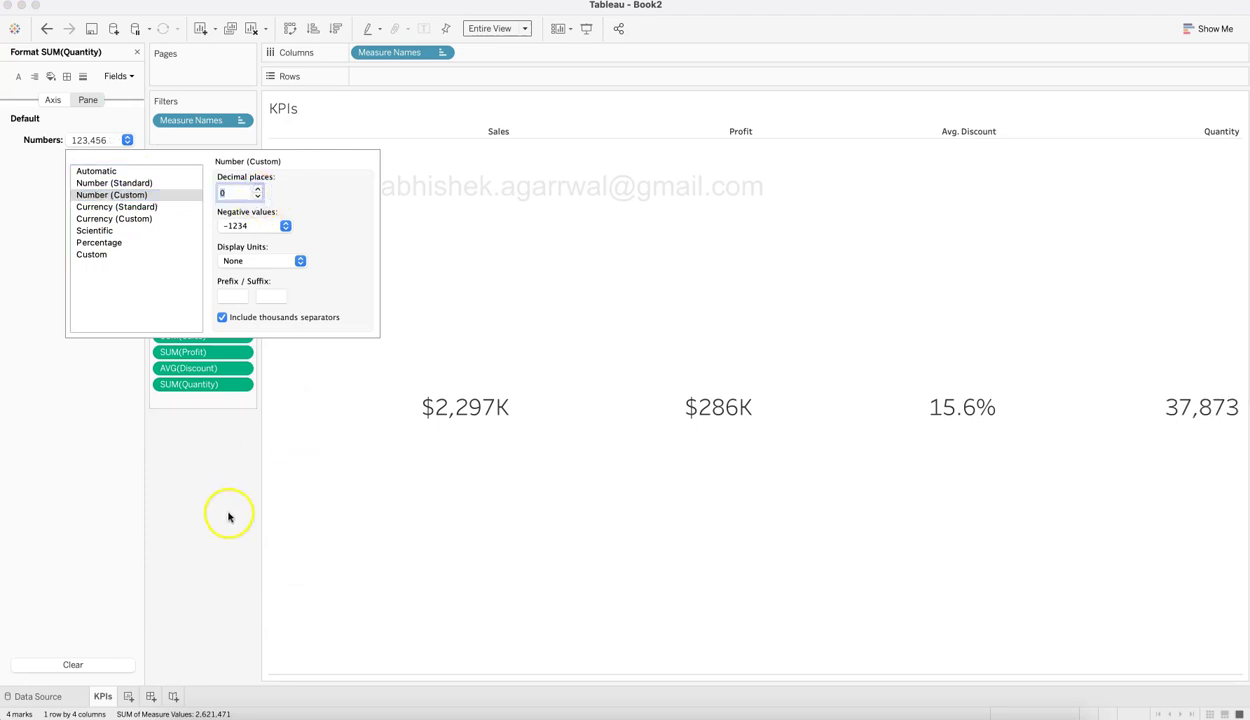
{"action": "left_click", "coordinate": [265, 264]}
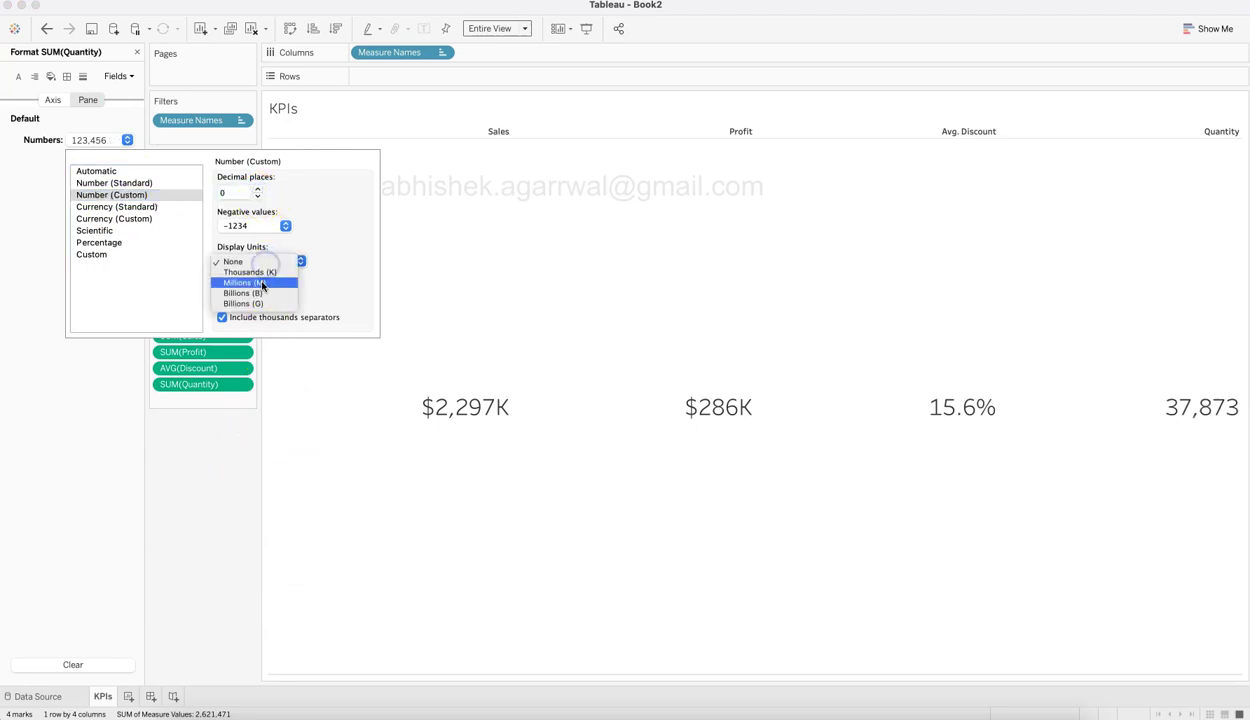
{"action": "left_click", "coordinate": [268, 272]}
{"action": "left_click", "coordinate": [241, 527]}
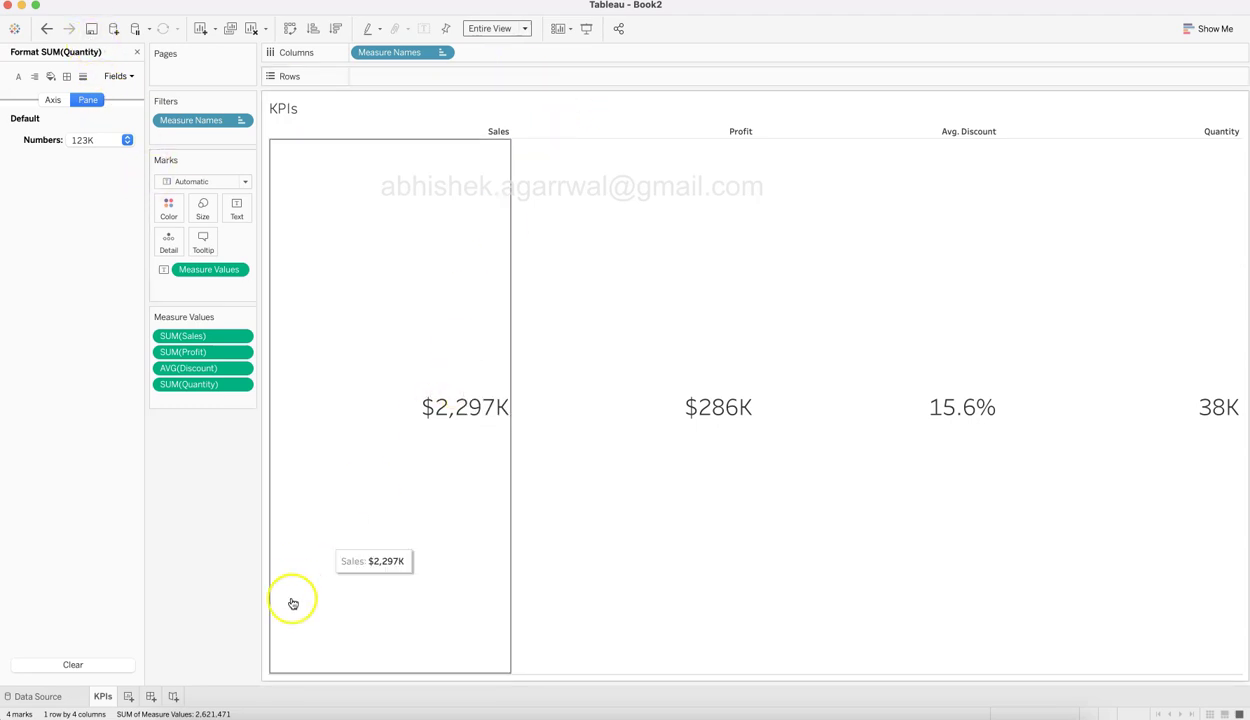
Format the KPI column headers with font size 12 and a grey font color.
{"action": "right_click", "coordinate": [497, 134]}
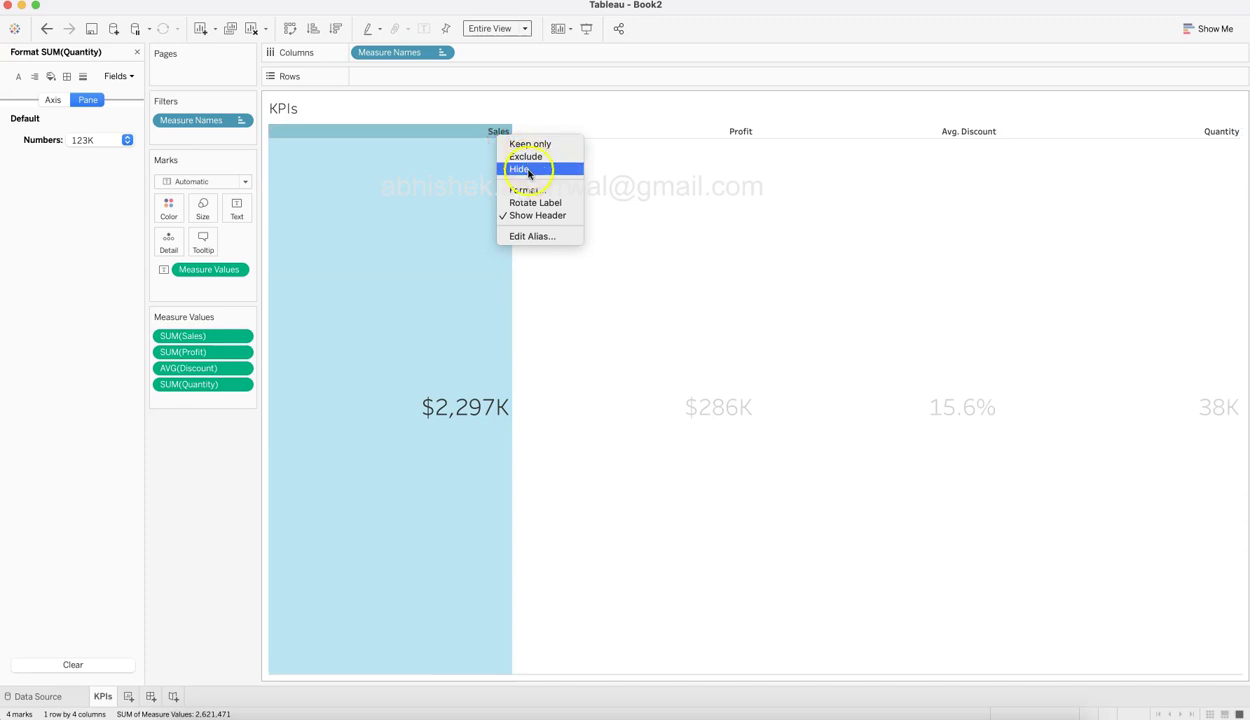
{"action": "left_click", "coordinate": [531, 188]}
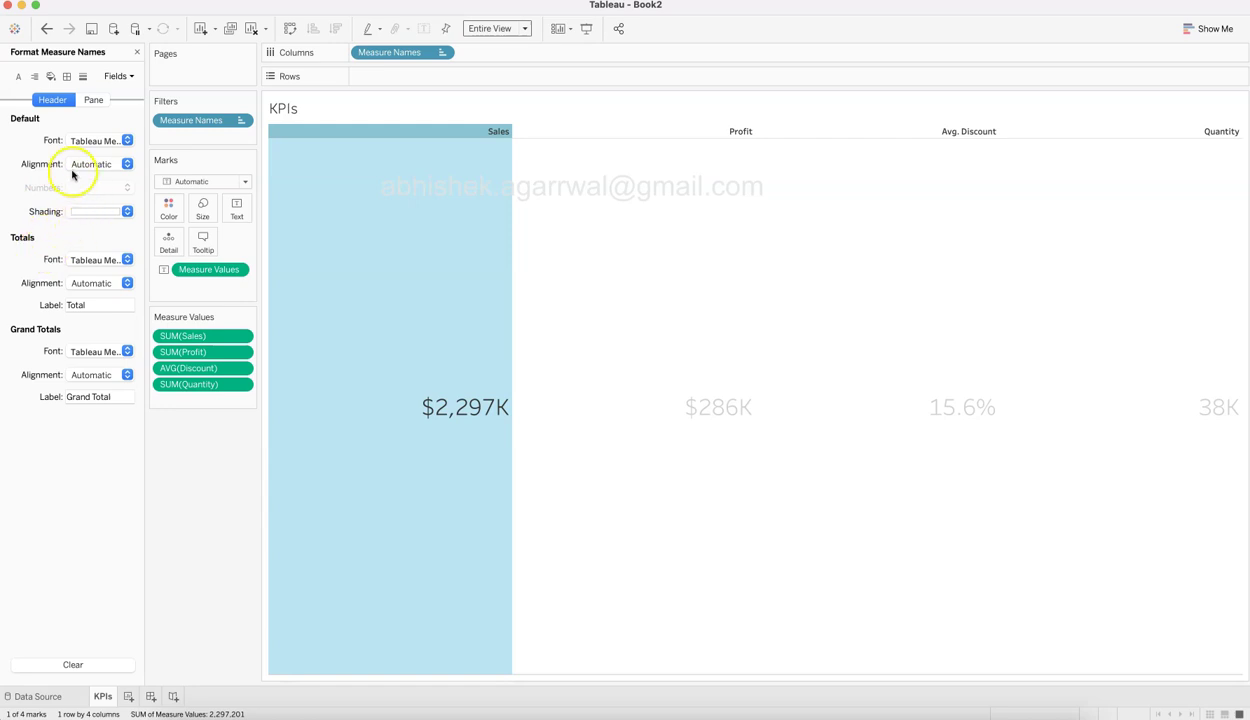
{"action": "left_click", "coordinate": [95, 144]}
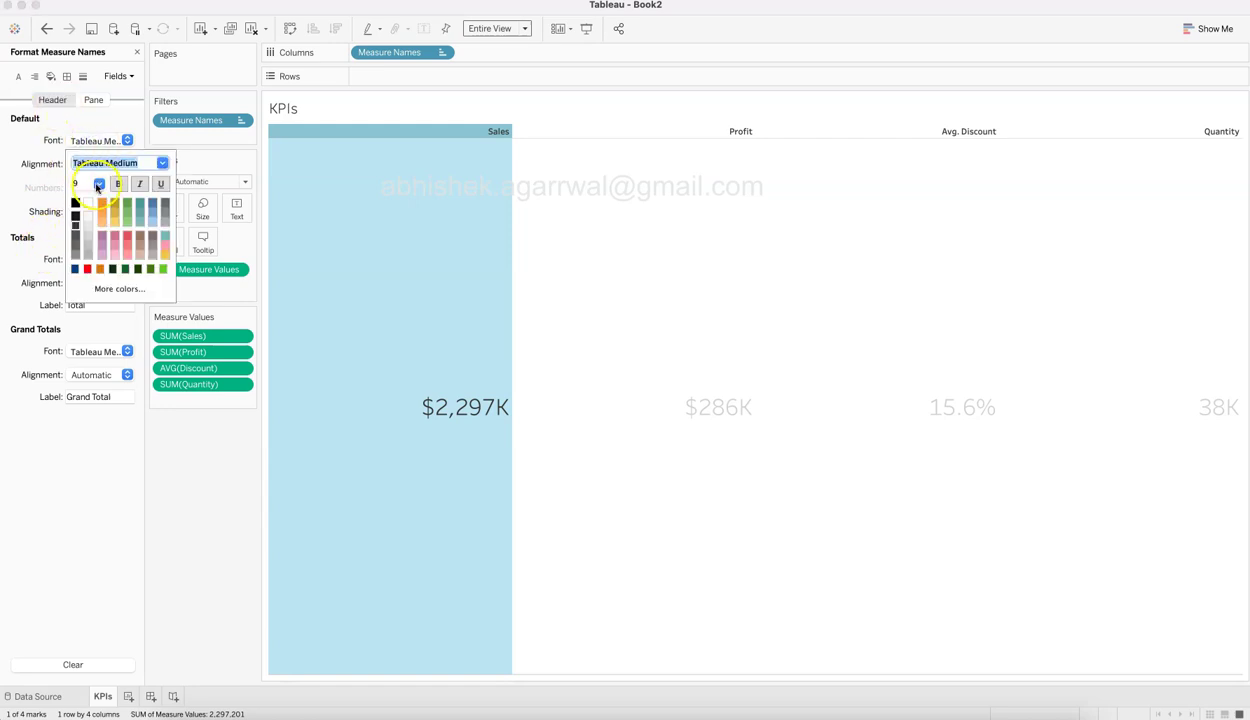
{"action": "left_click", "coordinate": [97, 186]}
{"action": "left_click", "coordinate": [95, 232]}
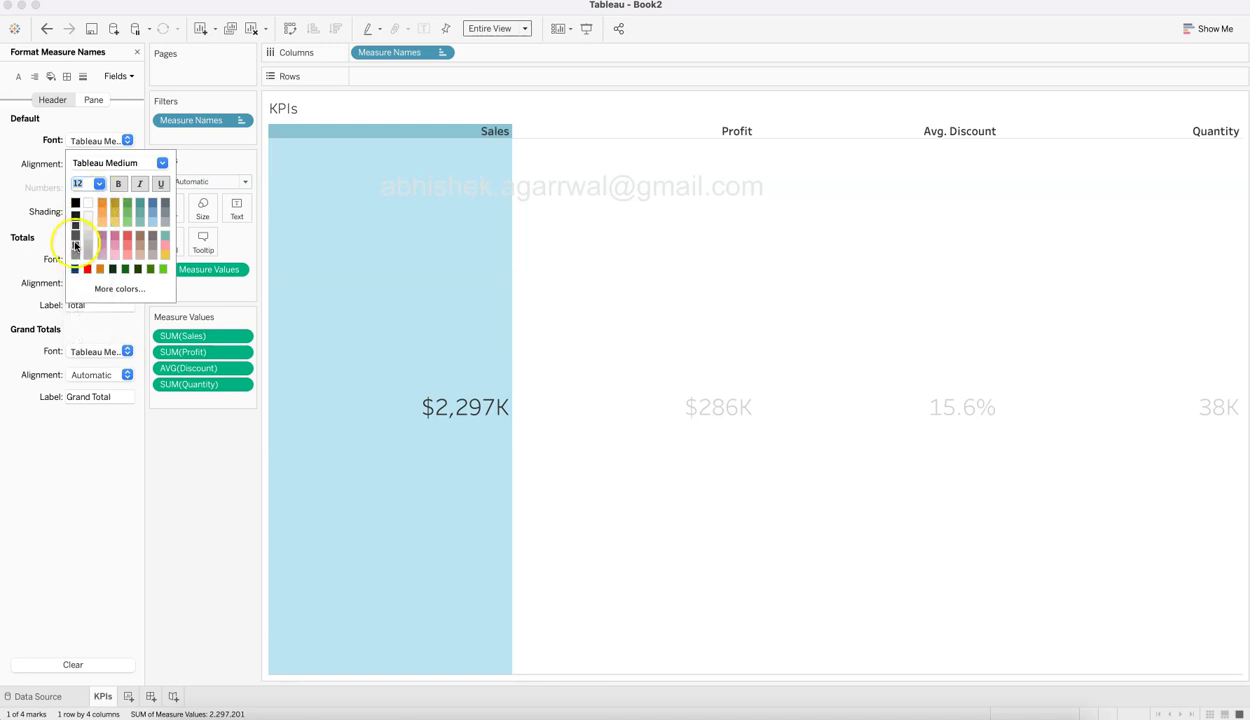
{"action": "left_click", "coordinate": [78, 255]}
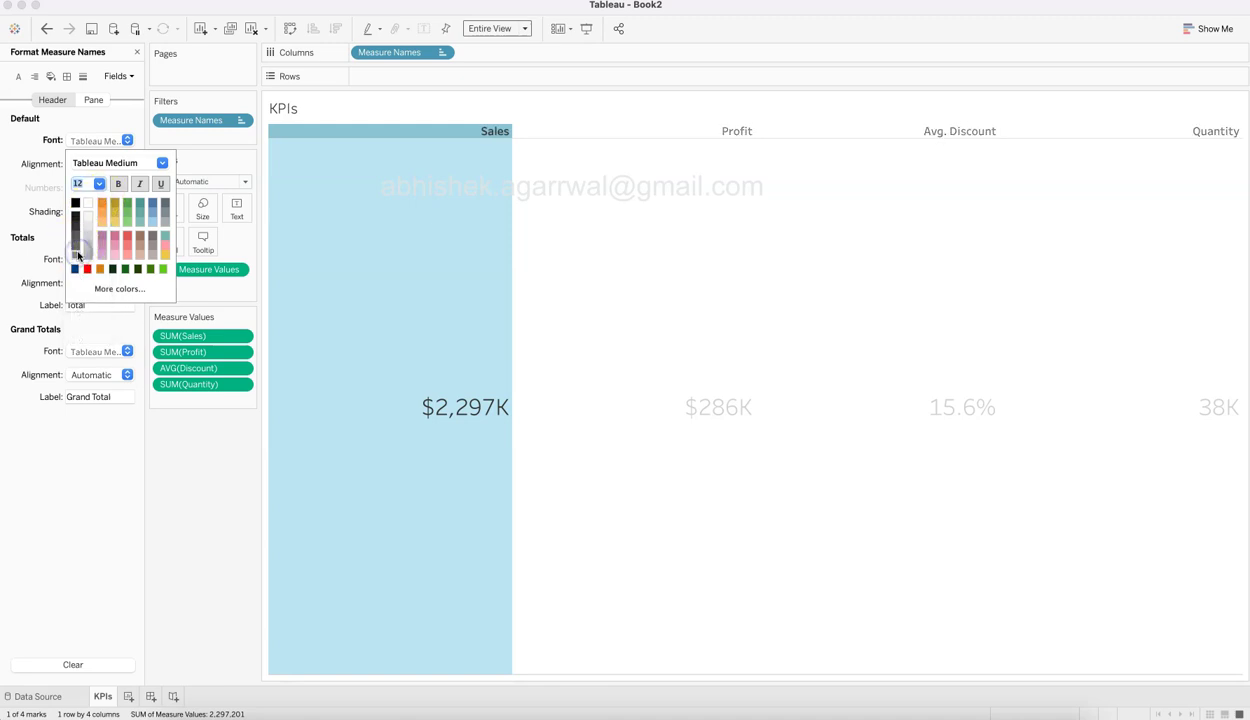
{"action": "left_click", "coordinate": [725, 441]}
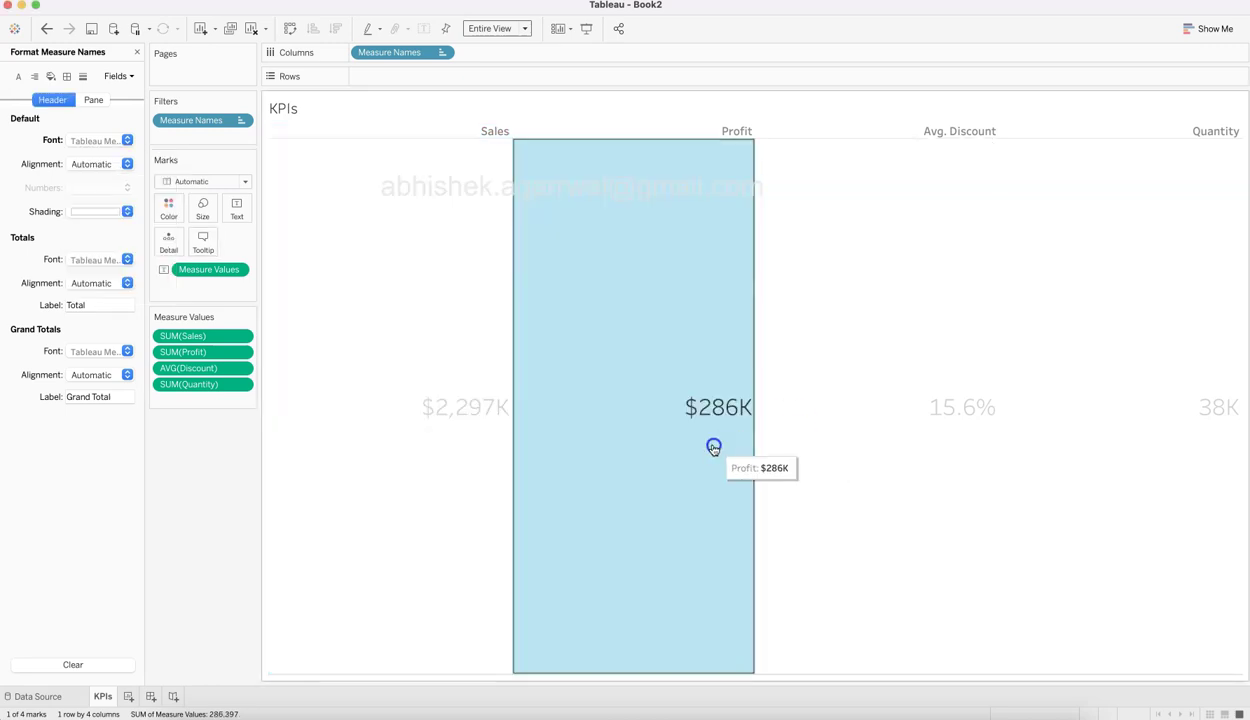
Set the horizontal alignment of the KPI column headers to Center.
{"action": "left_click", "coordinate": [713, 446]}
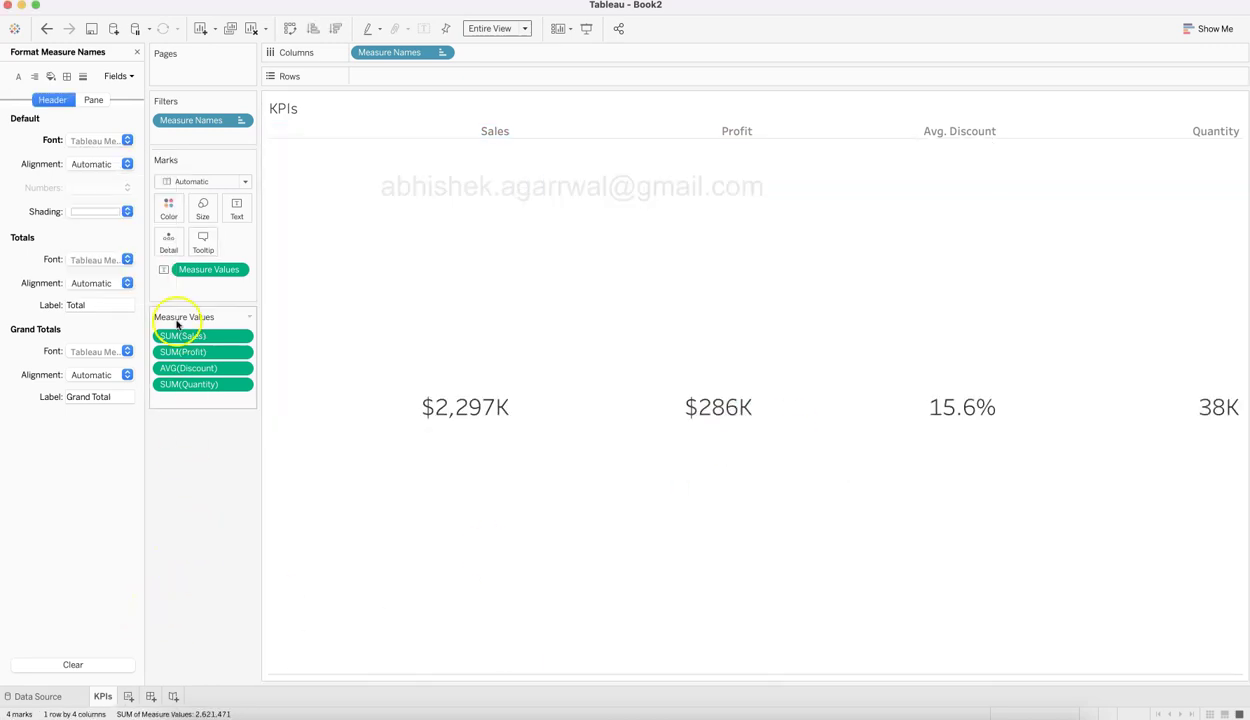
{"action": "left_click", "coordinate": [108, 162]}
{"action": "left_click", "coordinate": [107, 231]}
{"action": "left_click", "coordinate": [167, 405]}
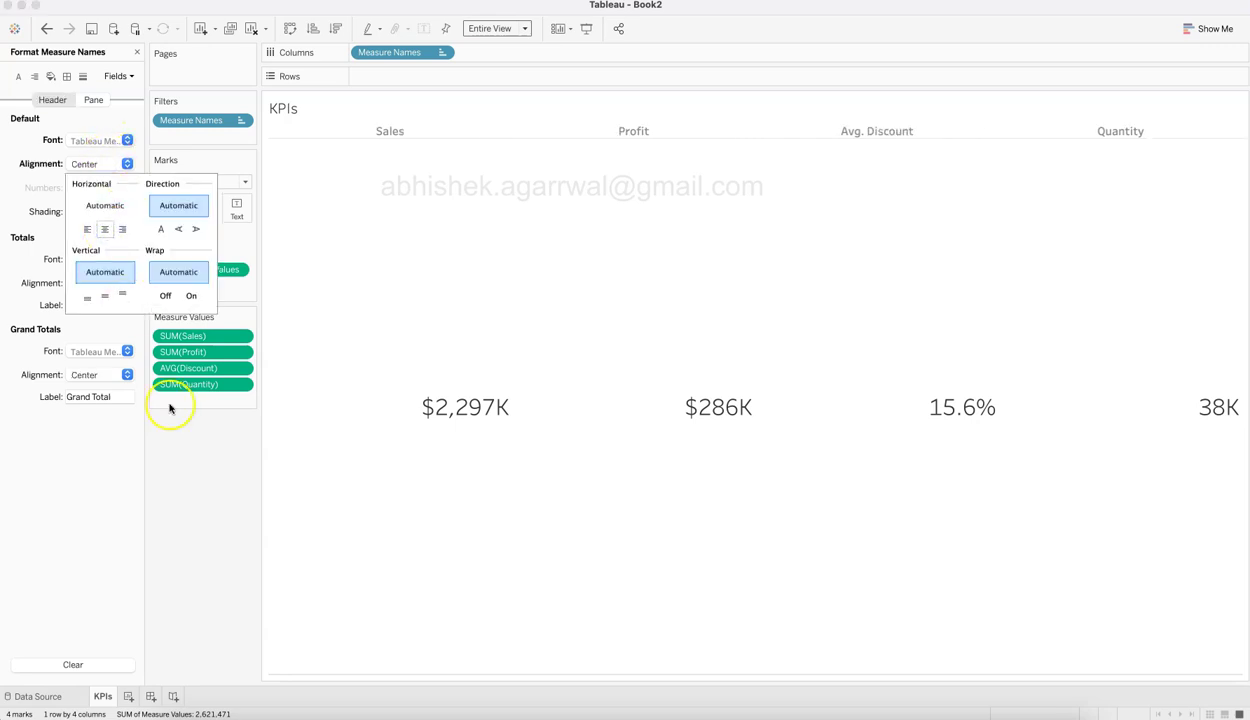
{"action": "left_click", "coordinate": [461, 437]}
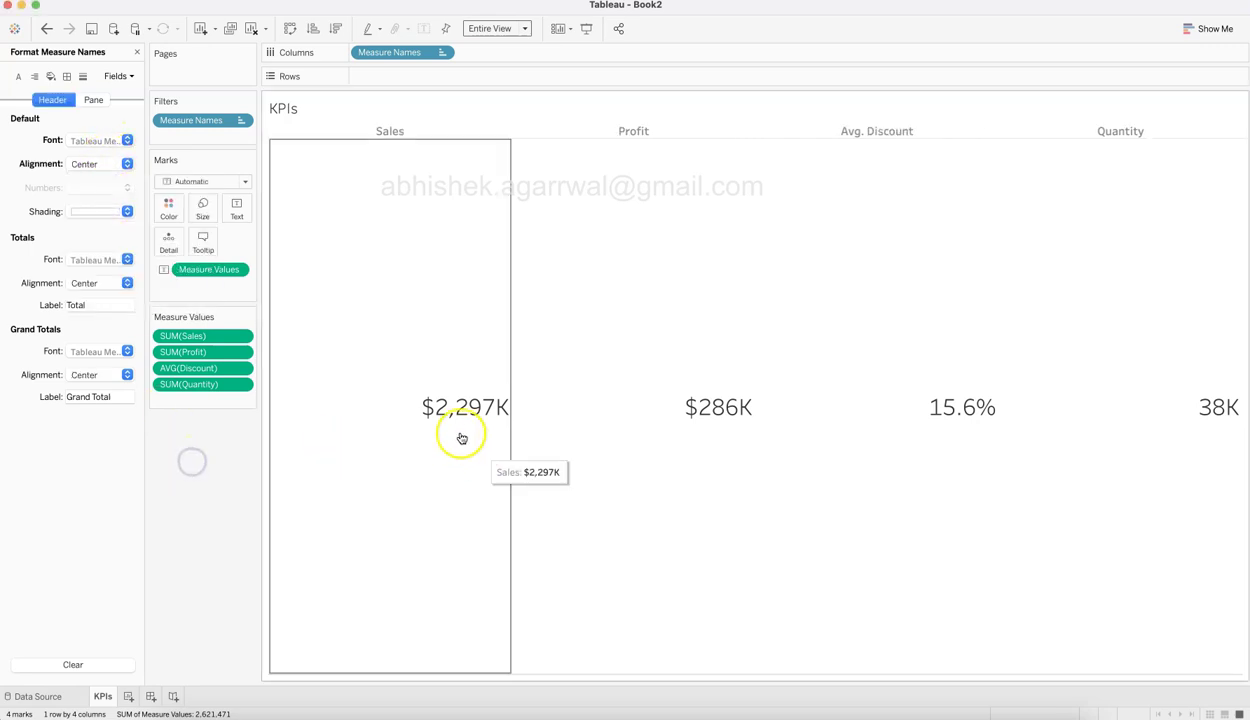
Center the <Measure Values> text in the text mark's label editor and apply it.
{"action": "left_click", "coordinate": [237, 208]}
{"action": "left_click", "coordinate": [367, 240]}
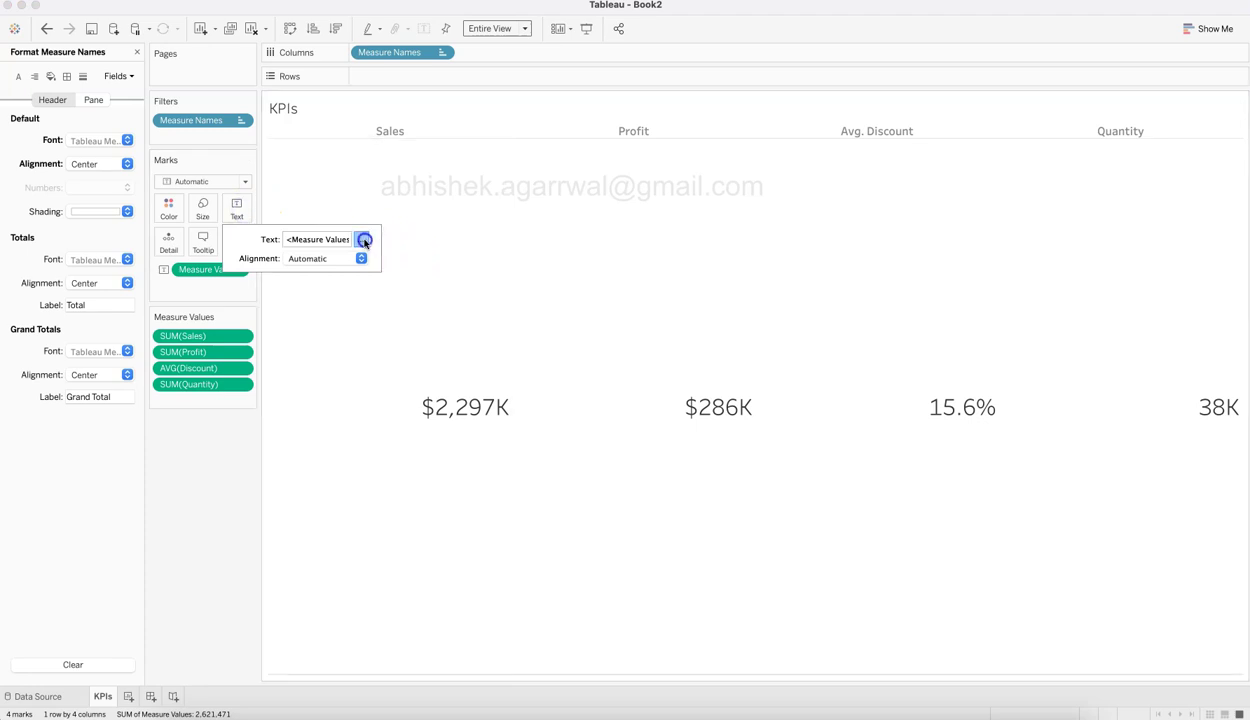
{"action": "left_click", "coordinate": [772, 108]}
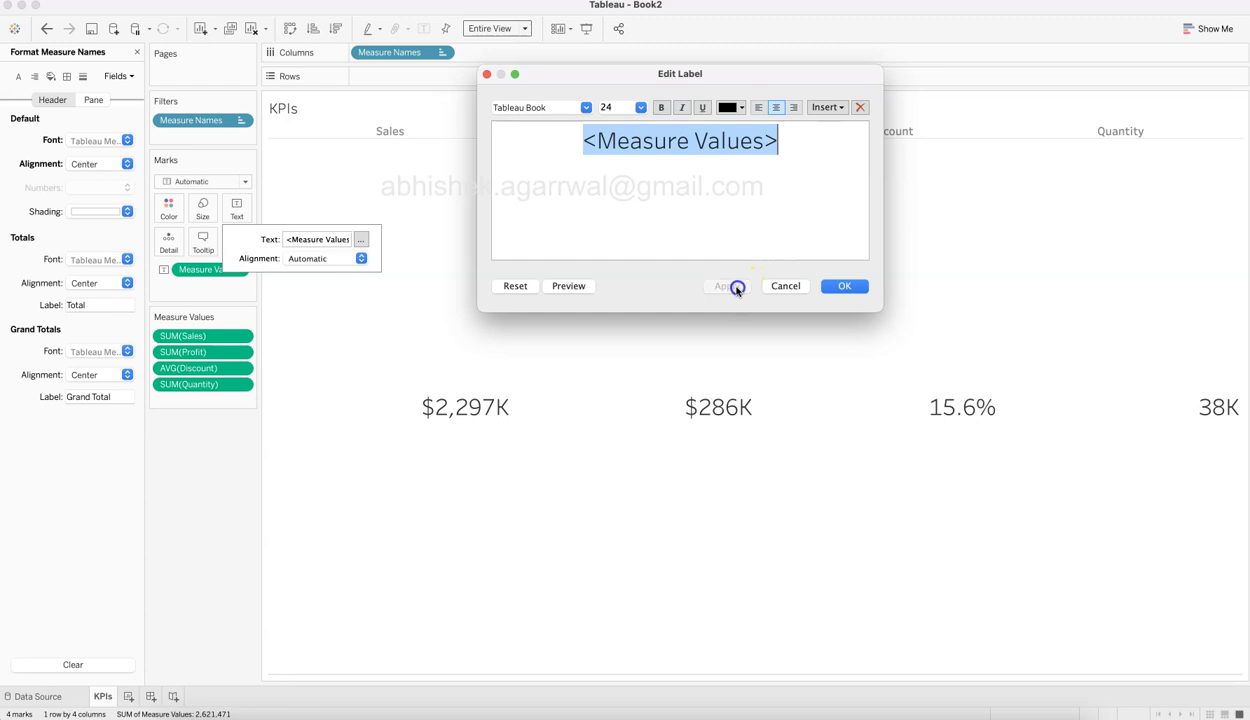
{"action": "left_click", "coordinate": [843, 286]}
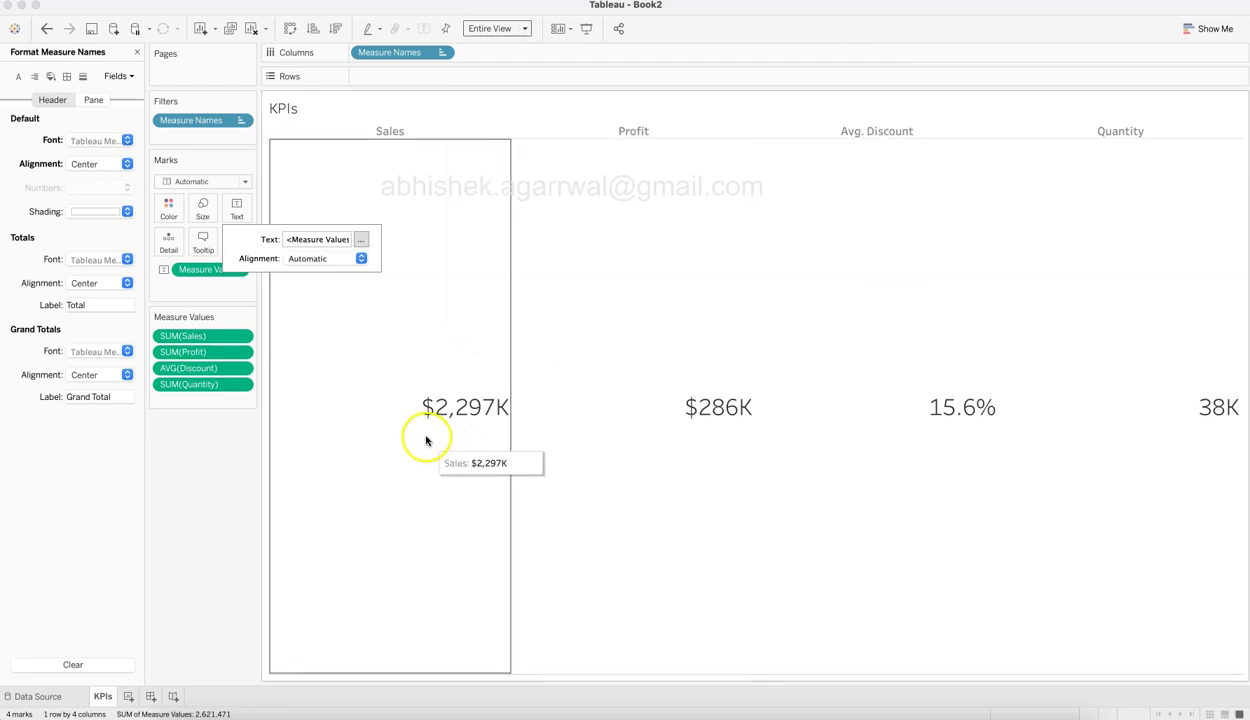
{"action": "left_click", "coordinate": [375, 461]}
Set the pane alignment of the Measure Names field to horizontal Center.
{"action": "left_click", "coordinate": [92, 100]}
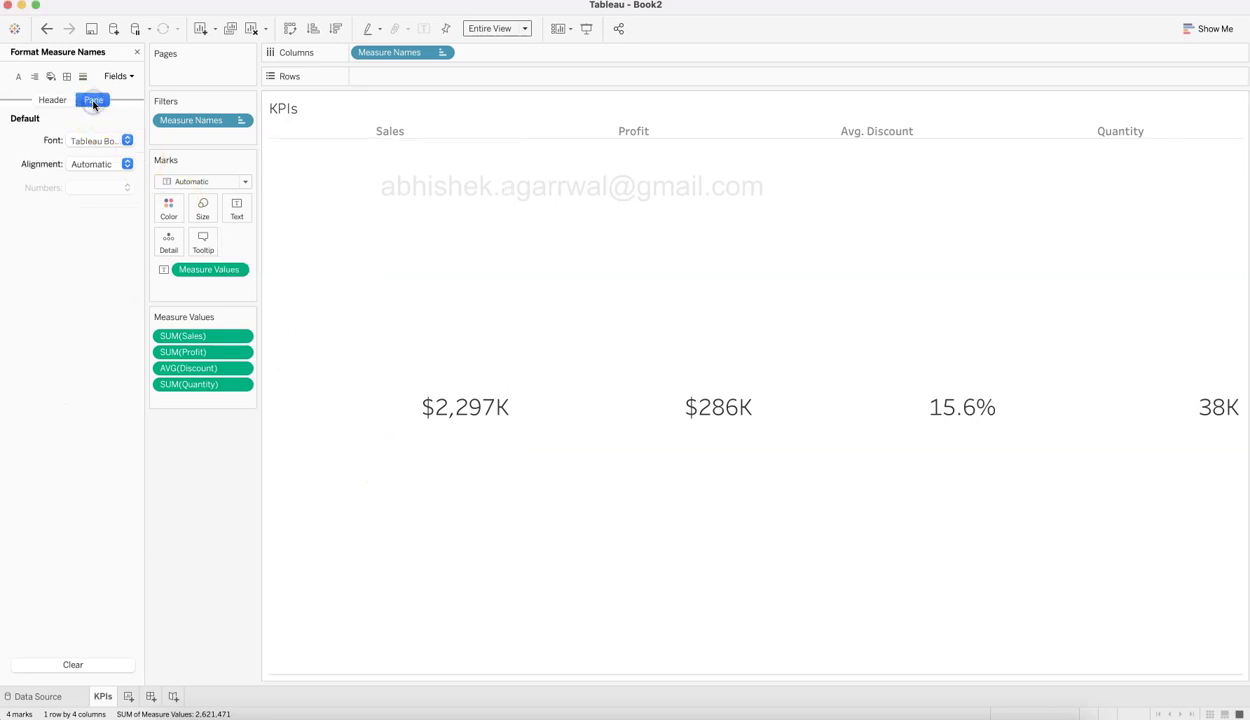
{"action": "left_click", "coordinate": [110, 162]}
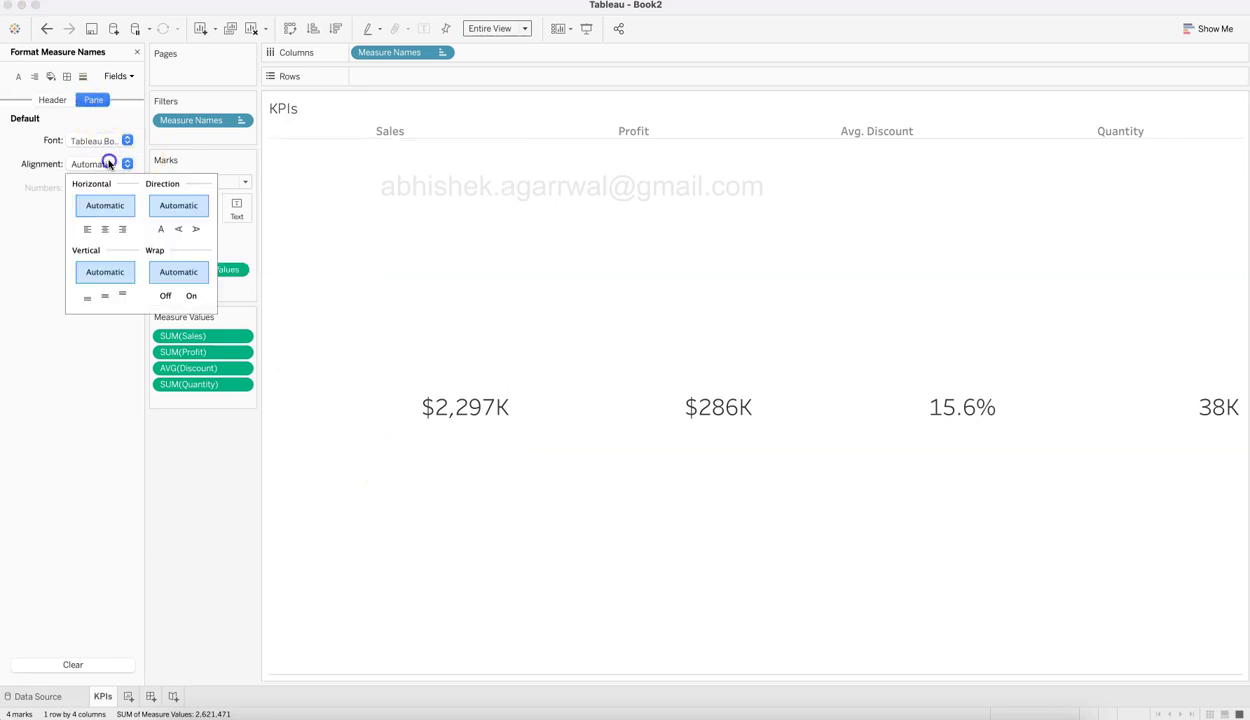
{"action": "left_click", "coordinate": [104, 230]}
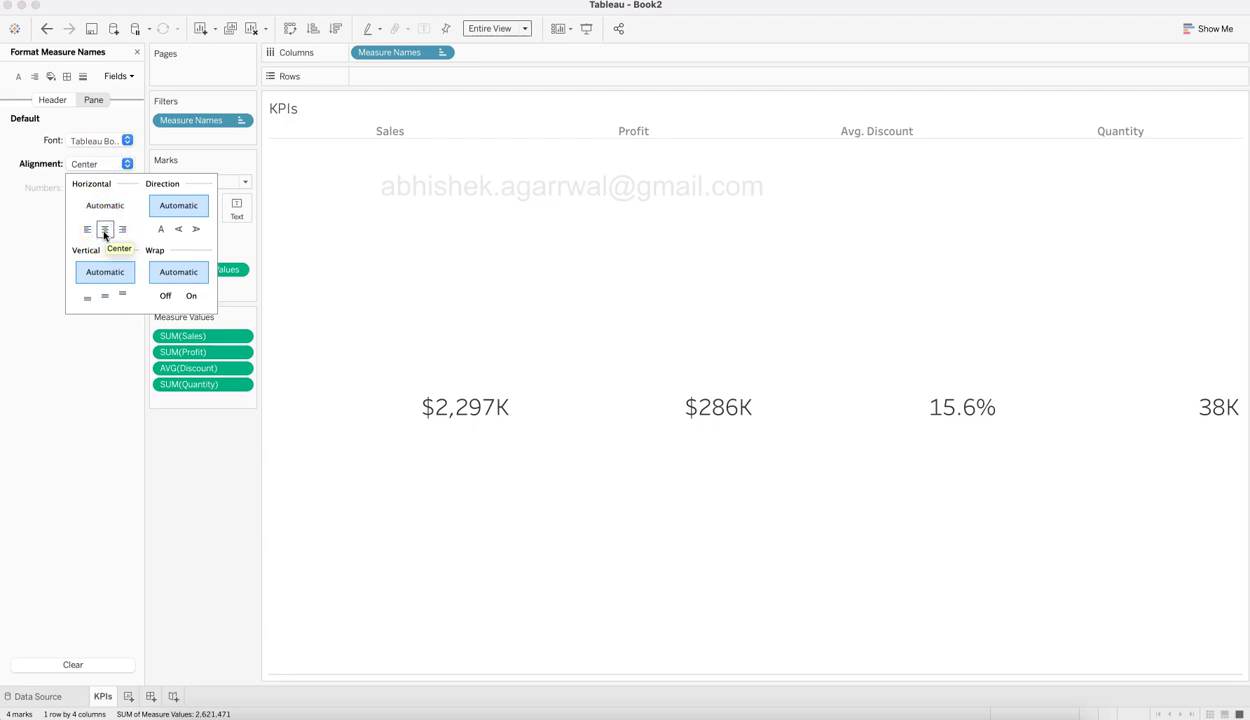
{"action": "left_click", "coordinate": [390, 471]}
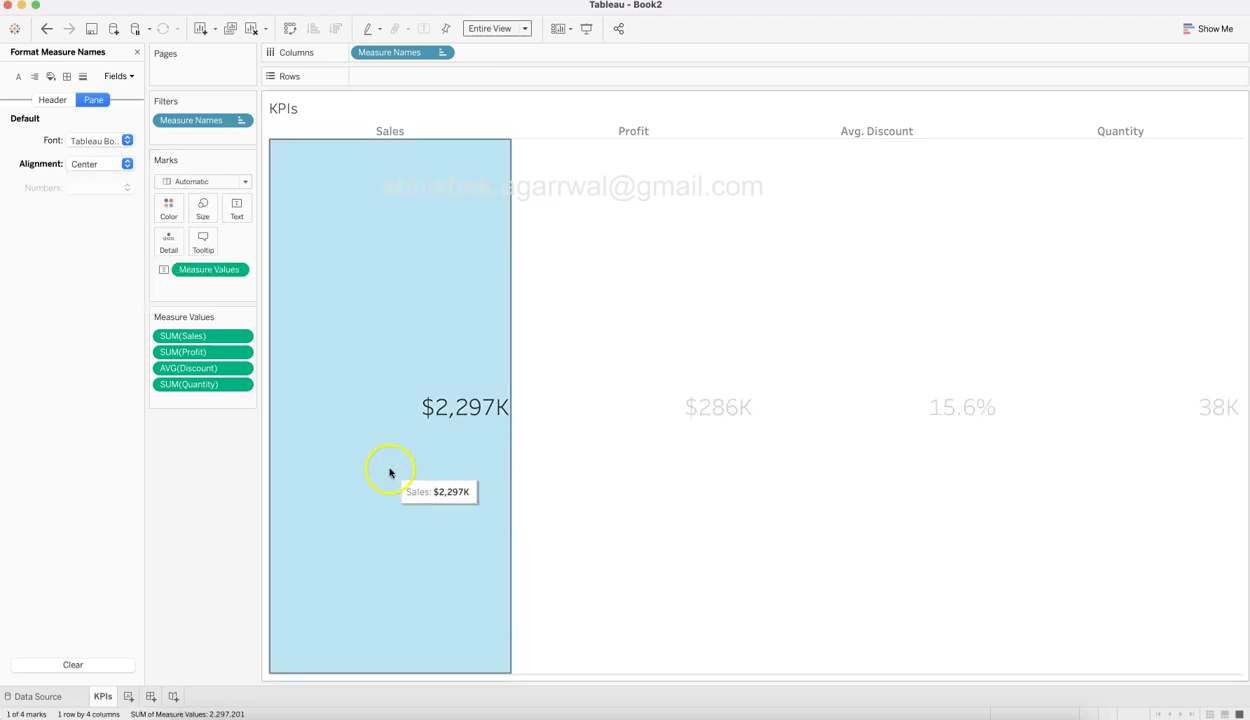
Center the KPI values horizontally by setting the whole sheet's default pane alignment to Center.
{"action": "right_click", "coordinate": [399, 385]}
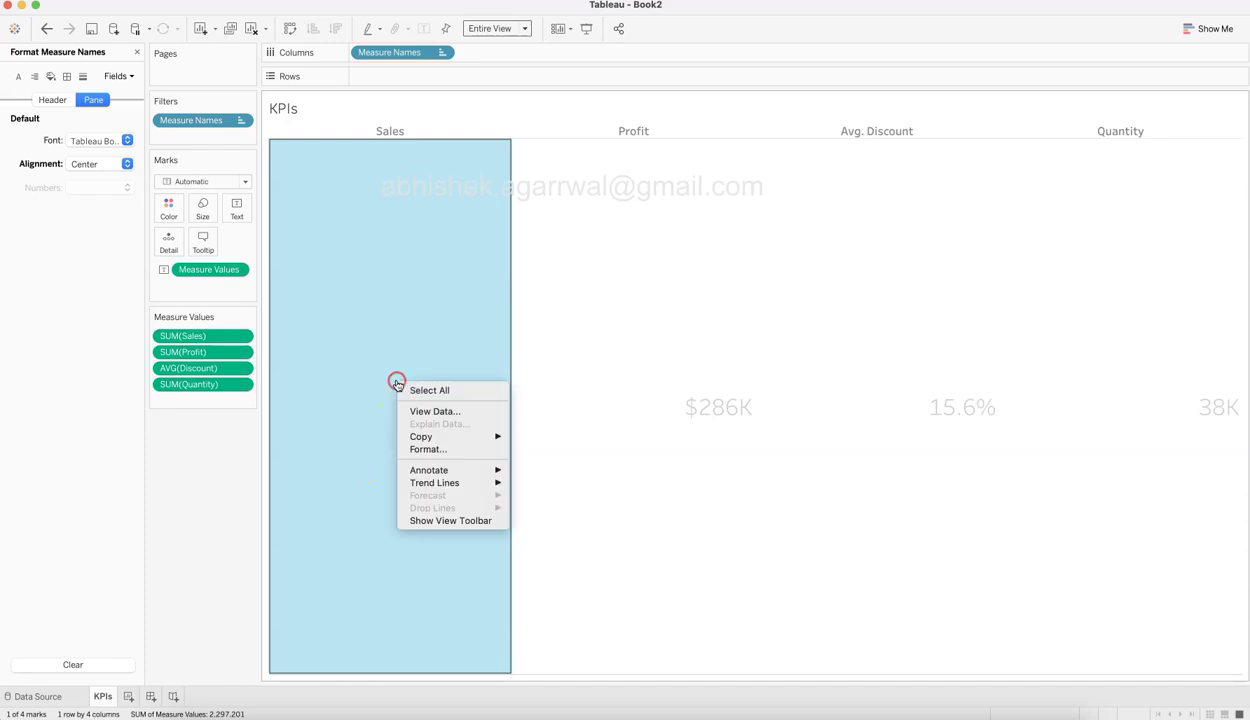
{"action": "left_click", "coordinate": [428, 449]}
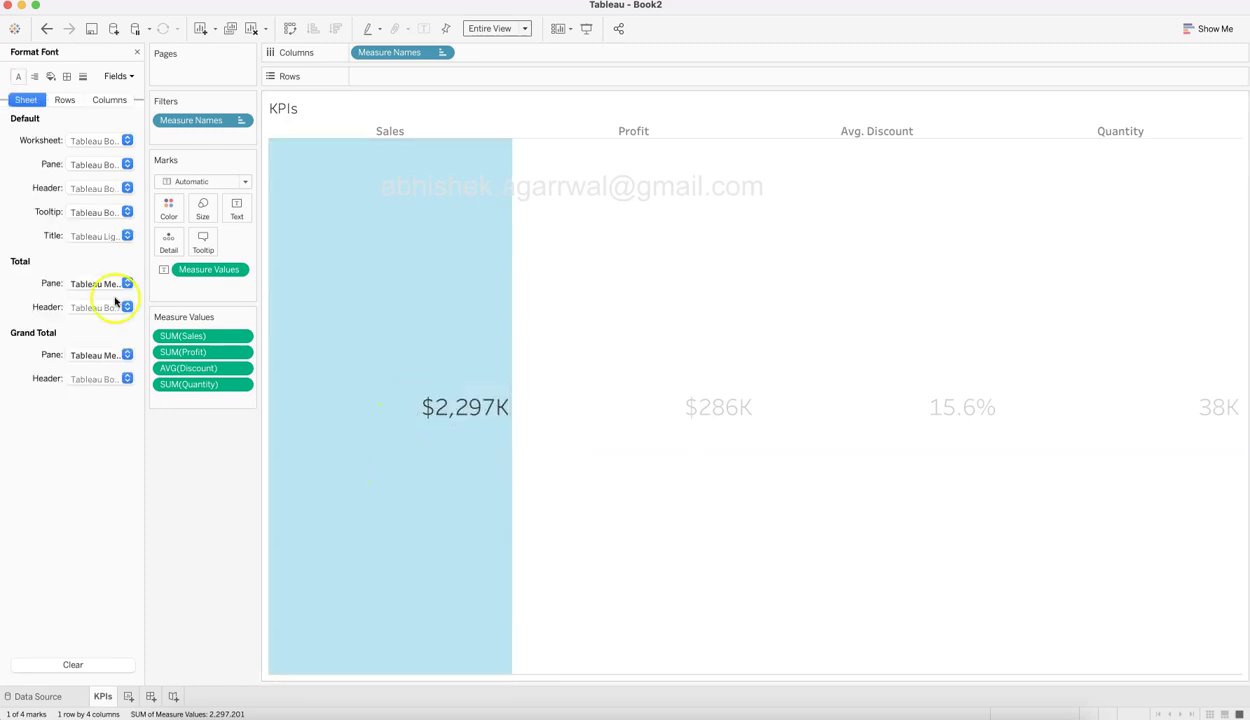
{"action": "left_click", "coordinate": [100, 166]}
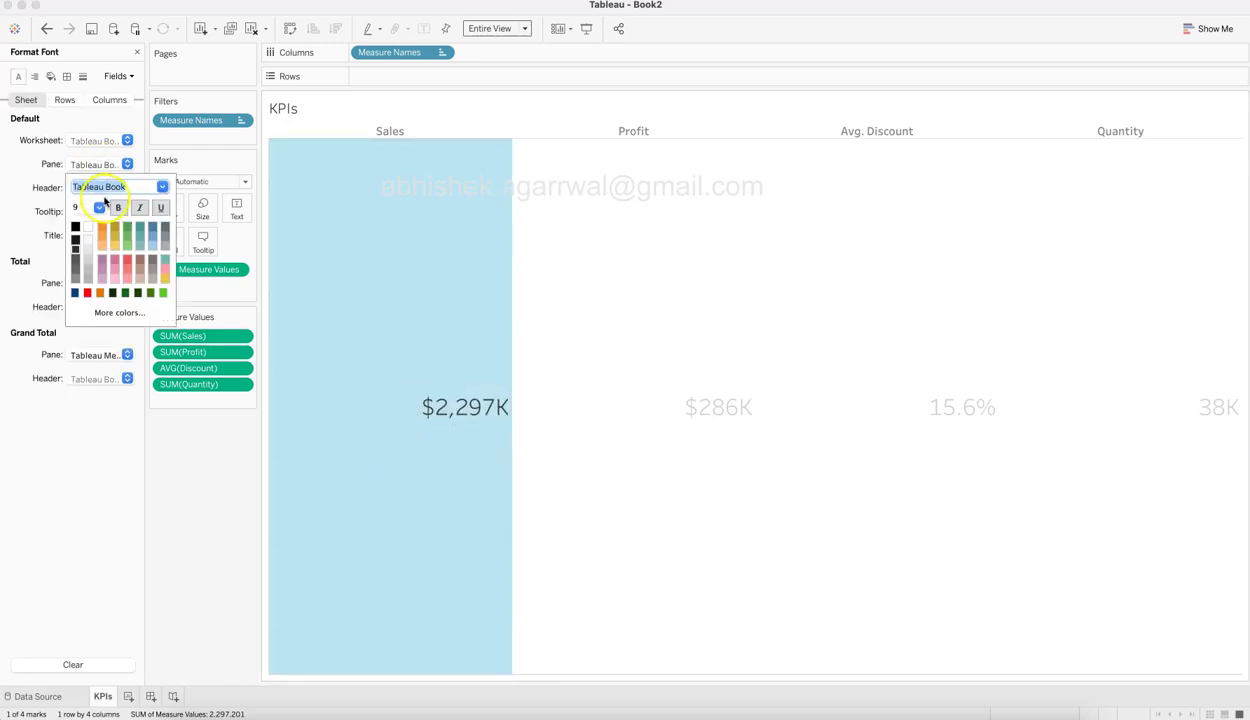
{"action": "left_click", "coordinate": [45, 182]}
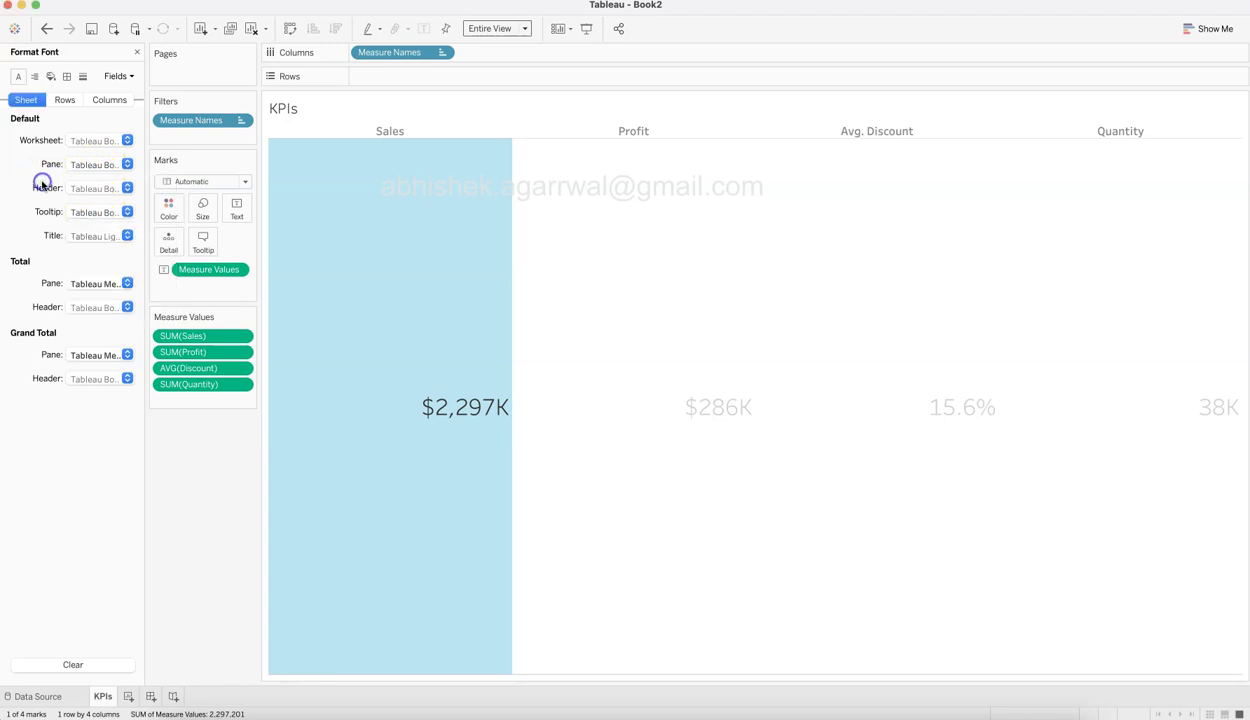
{"action": "left_click", "coordinate": [85, 77]}
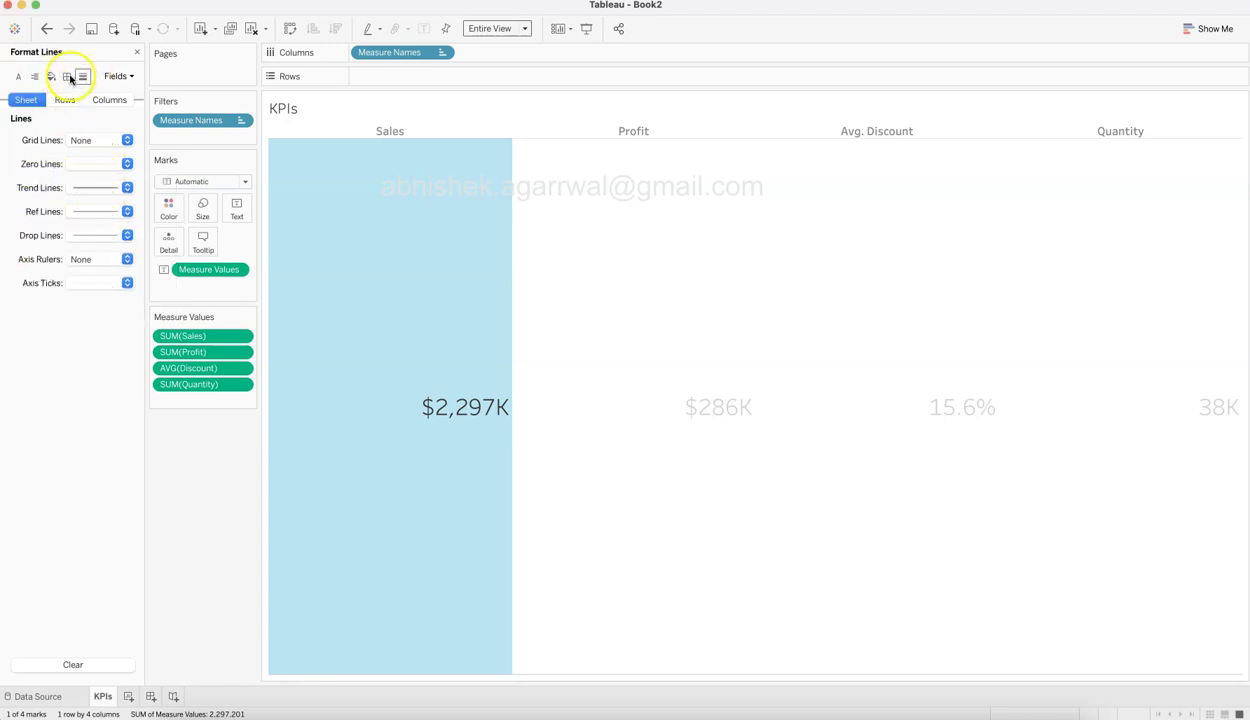
{"action": "left_click", "coordinate": [34, 76]}
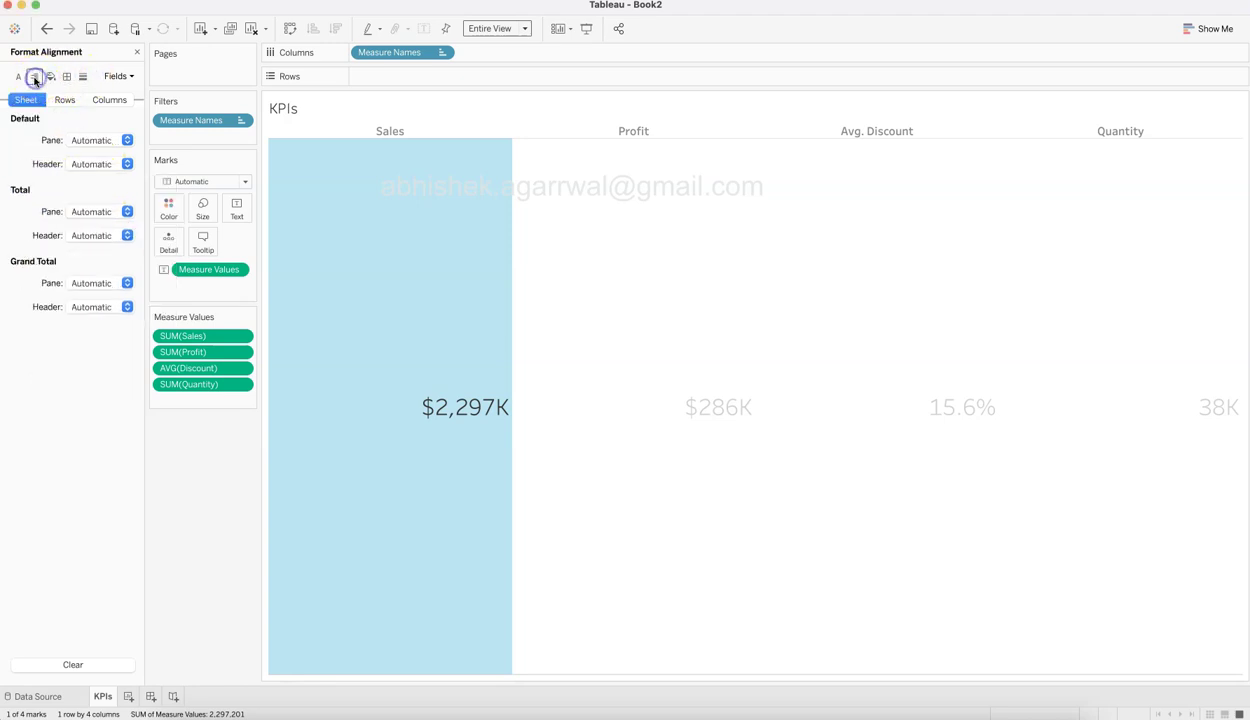
{"action": "left_click", "coordinate": [90, 140]}
{"action": "left_click", "coordinate": [105, 205]}
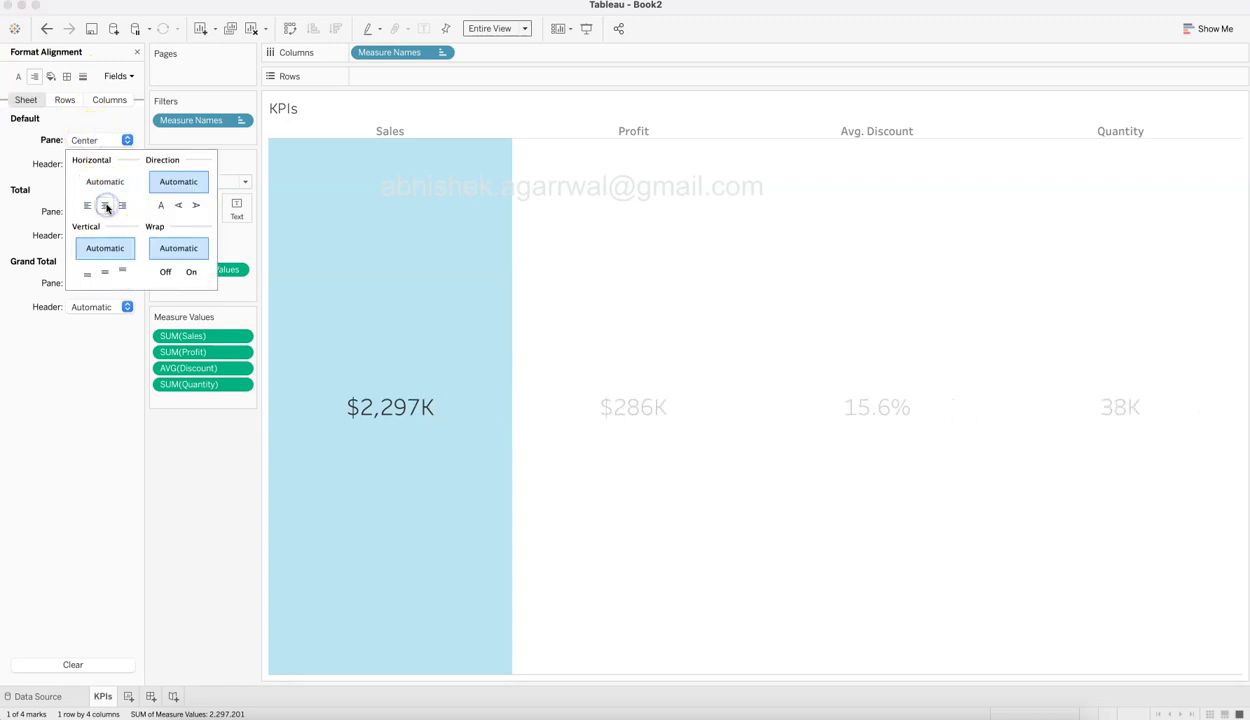
{"action": "left_click", "coordinate": [213, 545]}
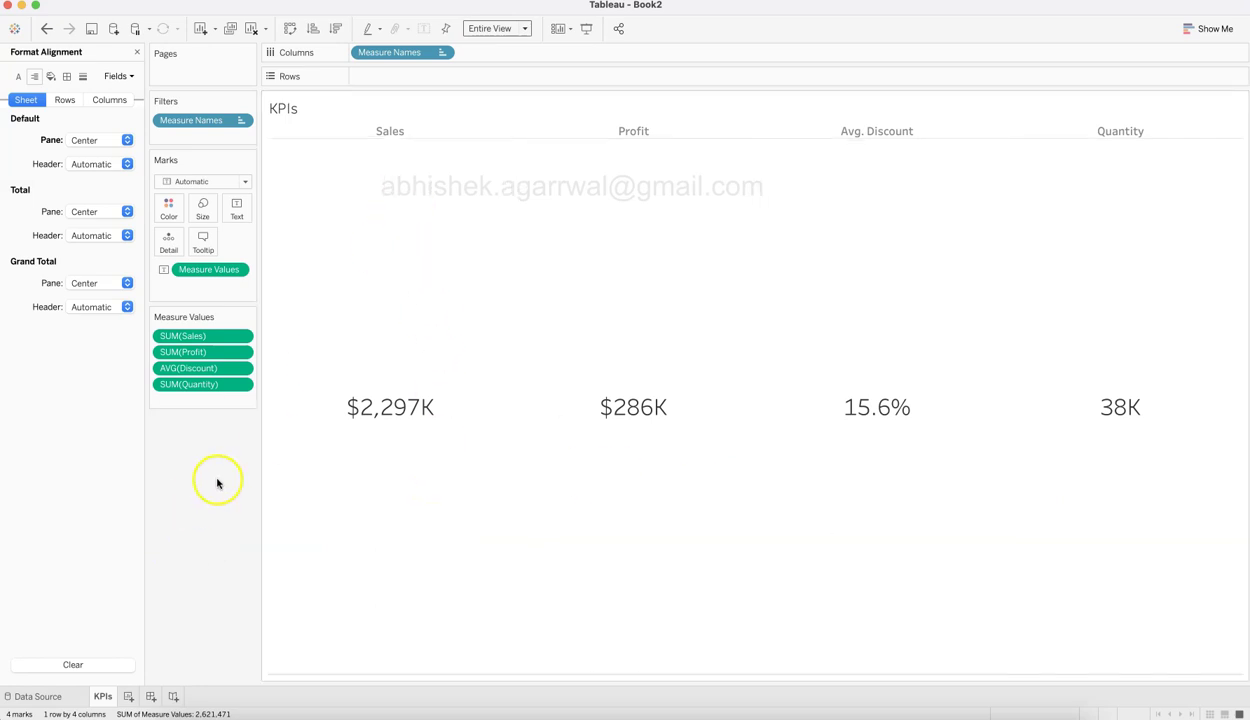
Add a new worksheet and name it Product Monthly Comparison.
{"action": "mouse_move", "coordinate": [198, 581]}
{"action": "left_mouse_down"}
{"action": "mouse_move", "coordinate": [201, 597]}
{"action": "mouse_move", "coordinate": [216, 562]}
{"action": "left_mouse_up"}
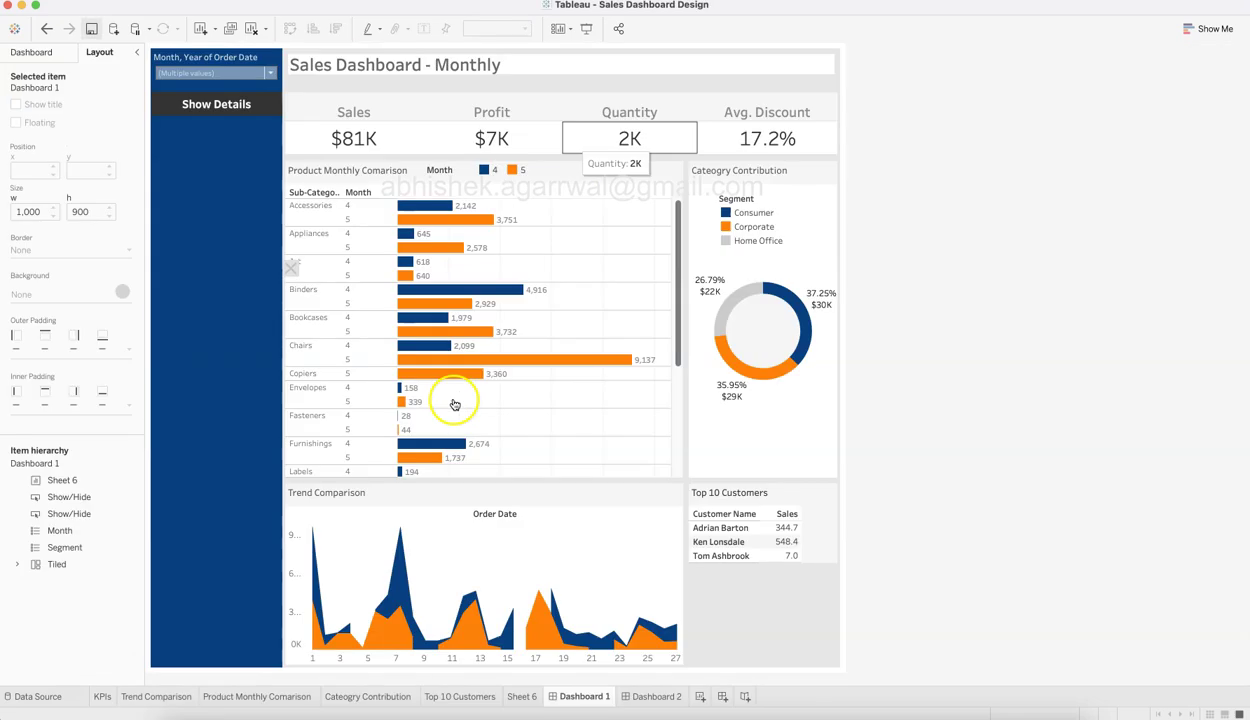
{"action": "mouse_move", "coordinate": [365, 142]}
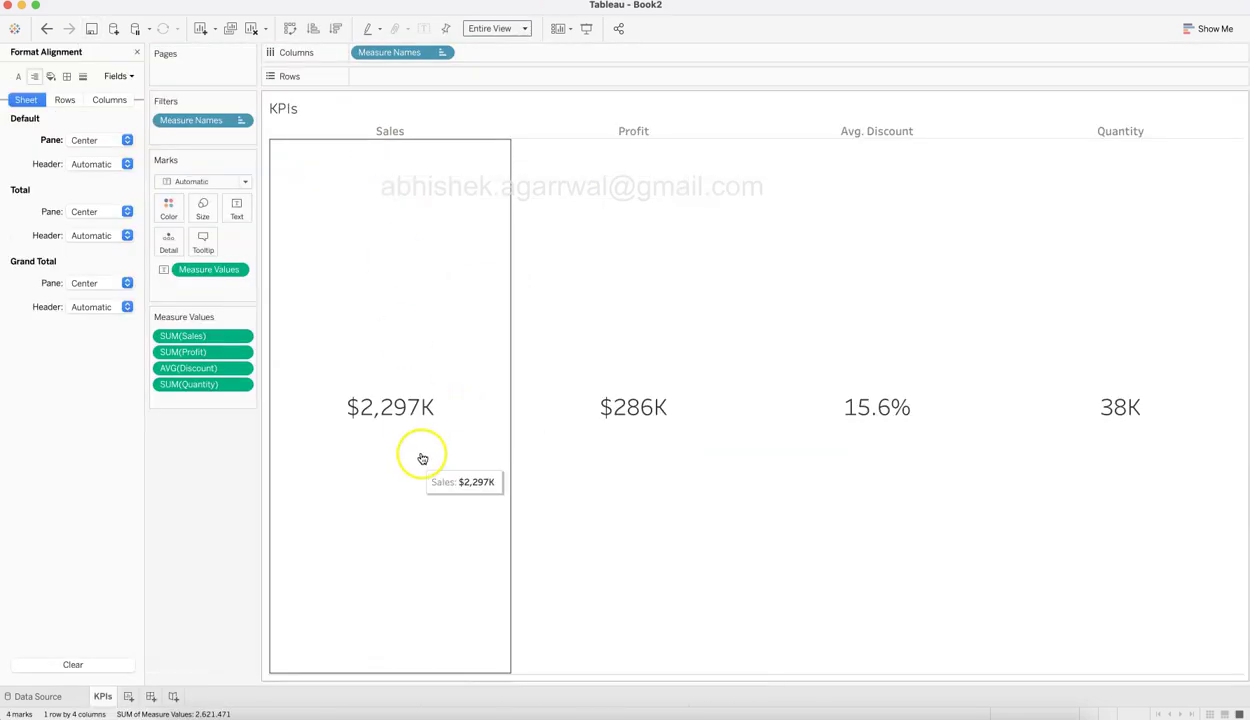
{"action": "left_click", "coordinate": [134, 697]}
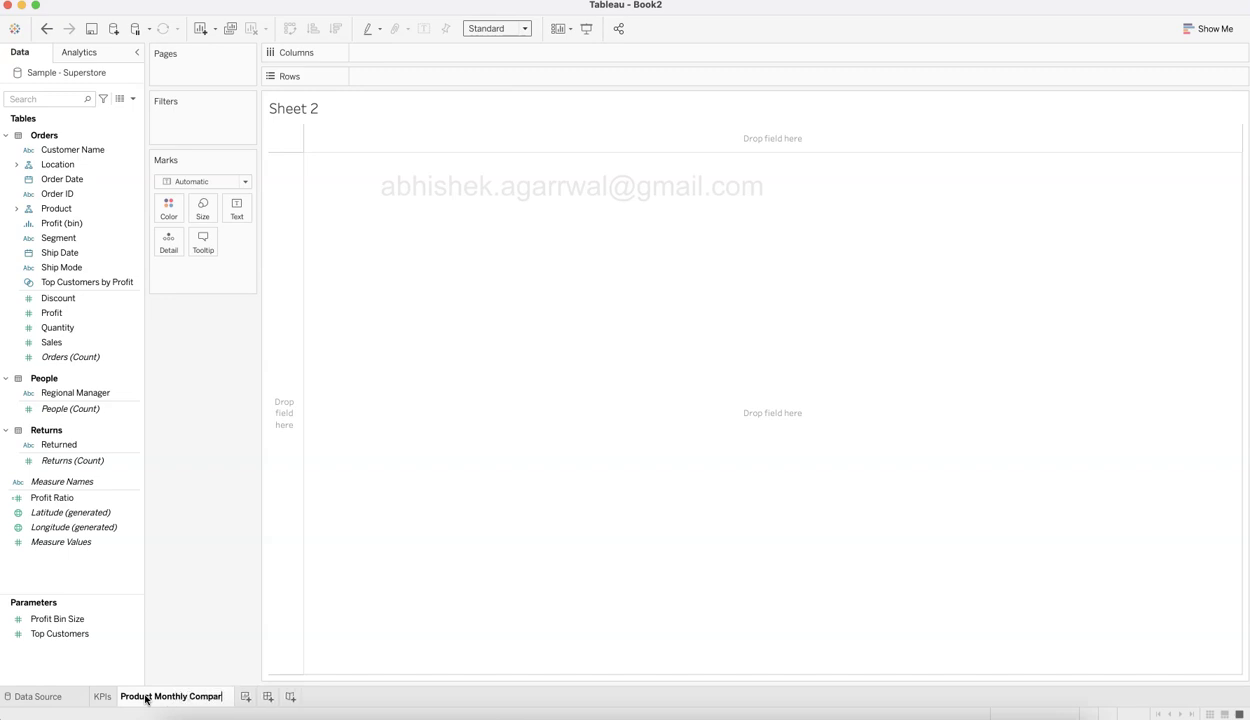
{"action": "key", "text": "Return"}
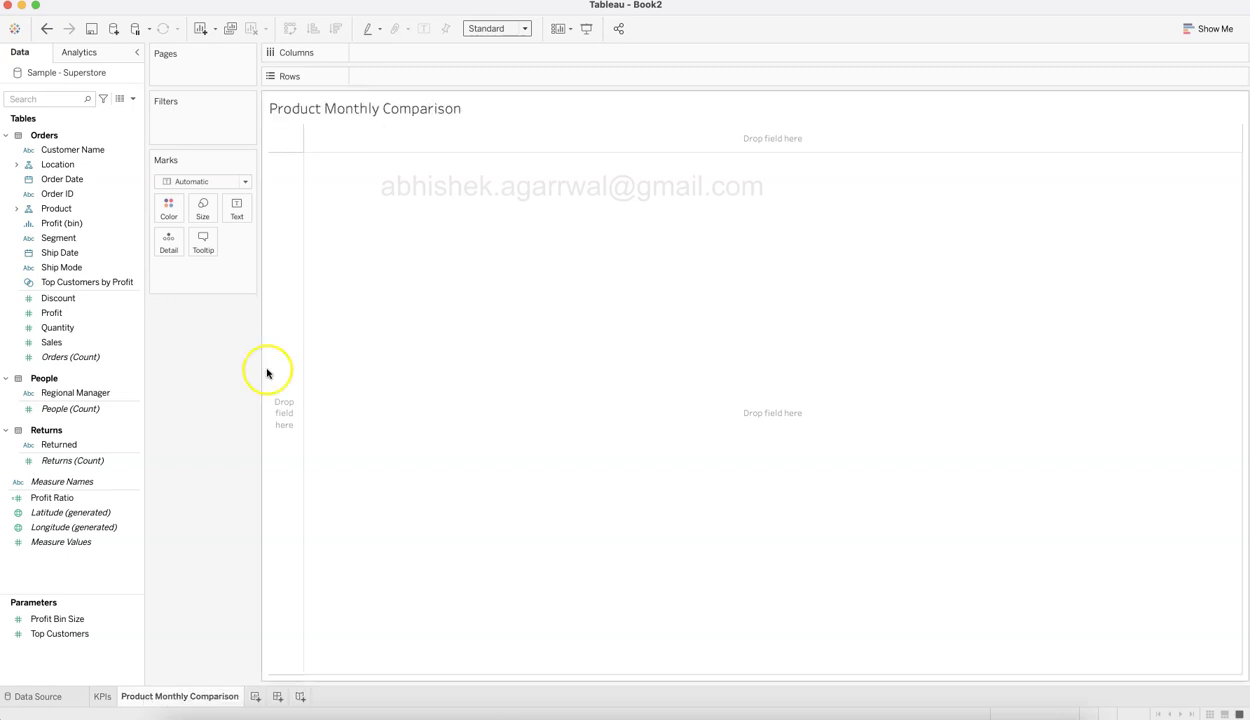
Expand the Product hierarchy and place Sub-Category on Rows.
{"action": "left_click", "coordinate": [102, 270]}
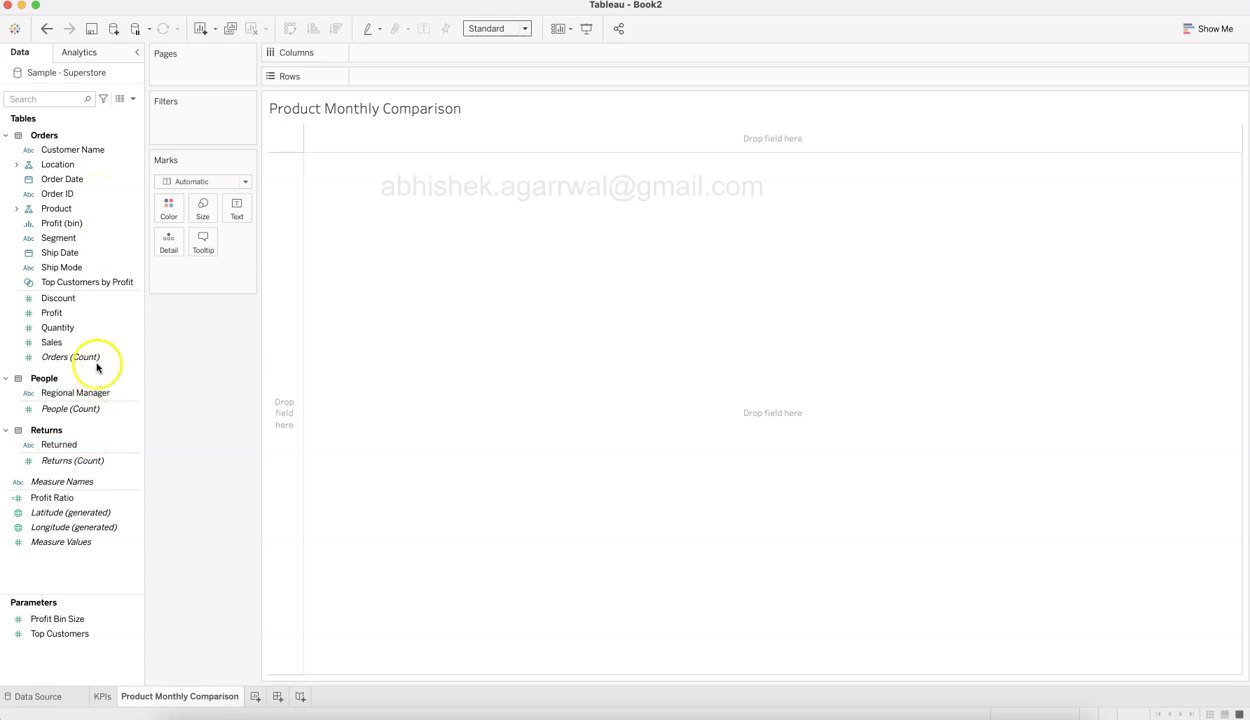
{"action": "left_click", "coordinate": [18, 208]}
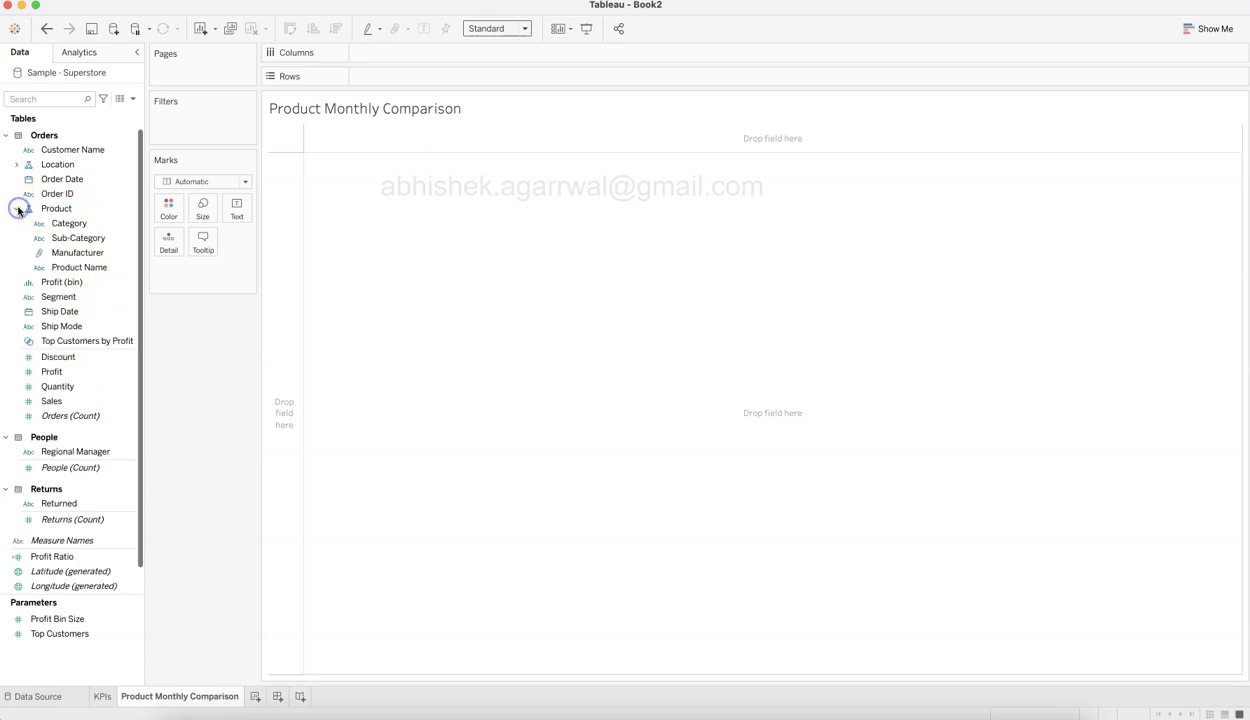
{"action": "left_click_drag", "start_coordinate": [86, 242], "coordinate": [400, 76]}
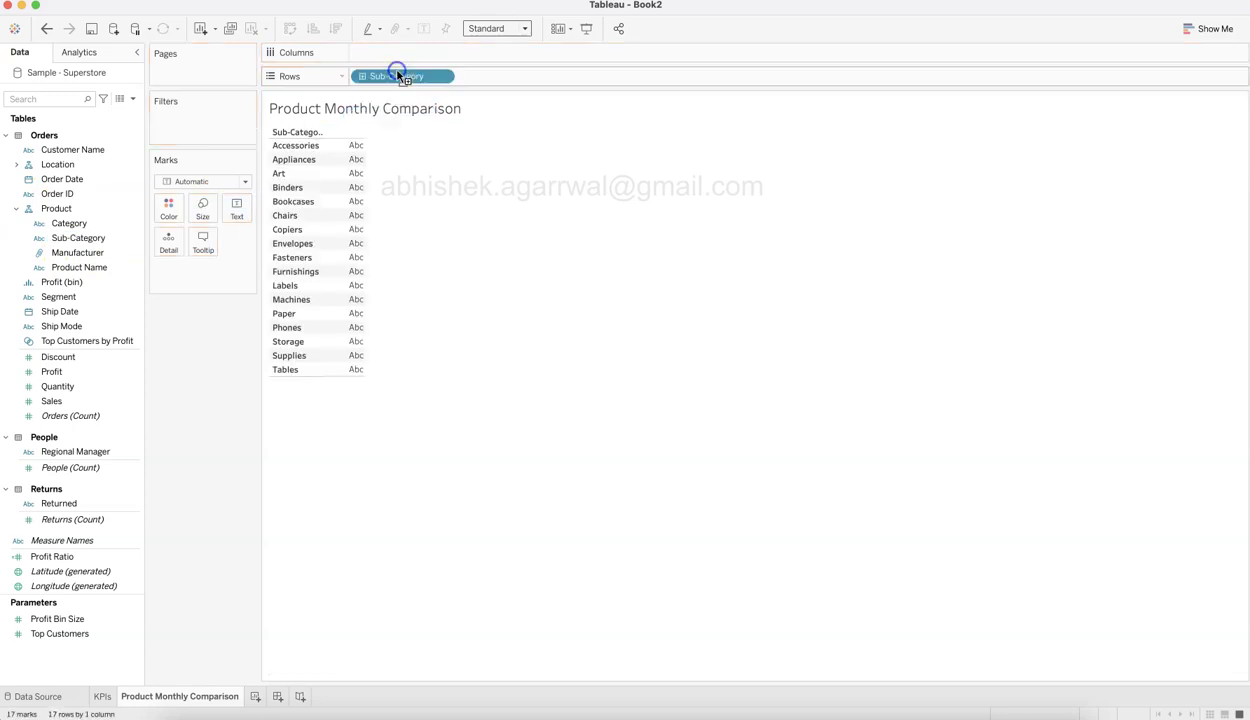
Add Order Date to Rows after Sub-Category and set its date level to Month.
{"action": "left_click", "coordinate": [64, 179]}
{"action": "left_click_drag", "start_coordinate": [64, 179], "coordinate": [488, 64]}
{"action": "left_click", "coordinate": [546, 77]}
{"action": "left_click", "coordinate": [519, 286]}
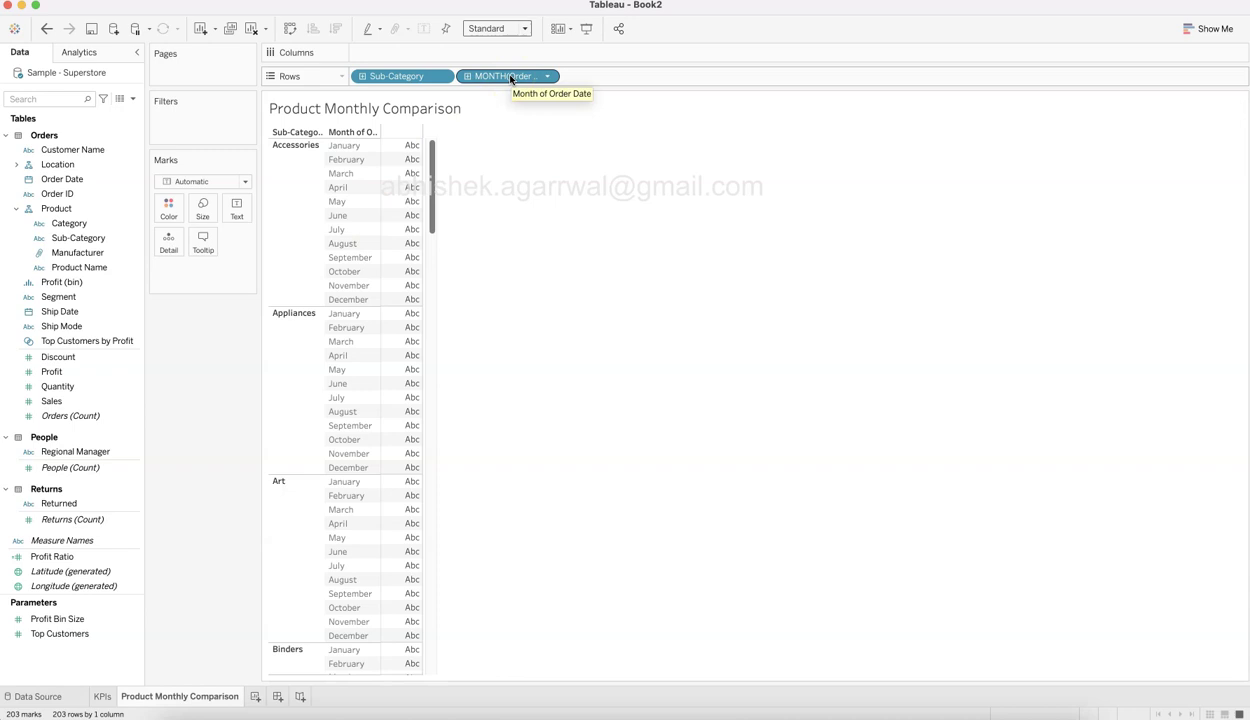
Add Sales as the table's values and convert the table to a horizontal bars chart.
{"action": "left_click_drag", "start_coordinate": [338, 148], "coordinate": [353, 293]}
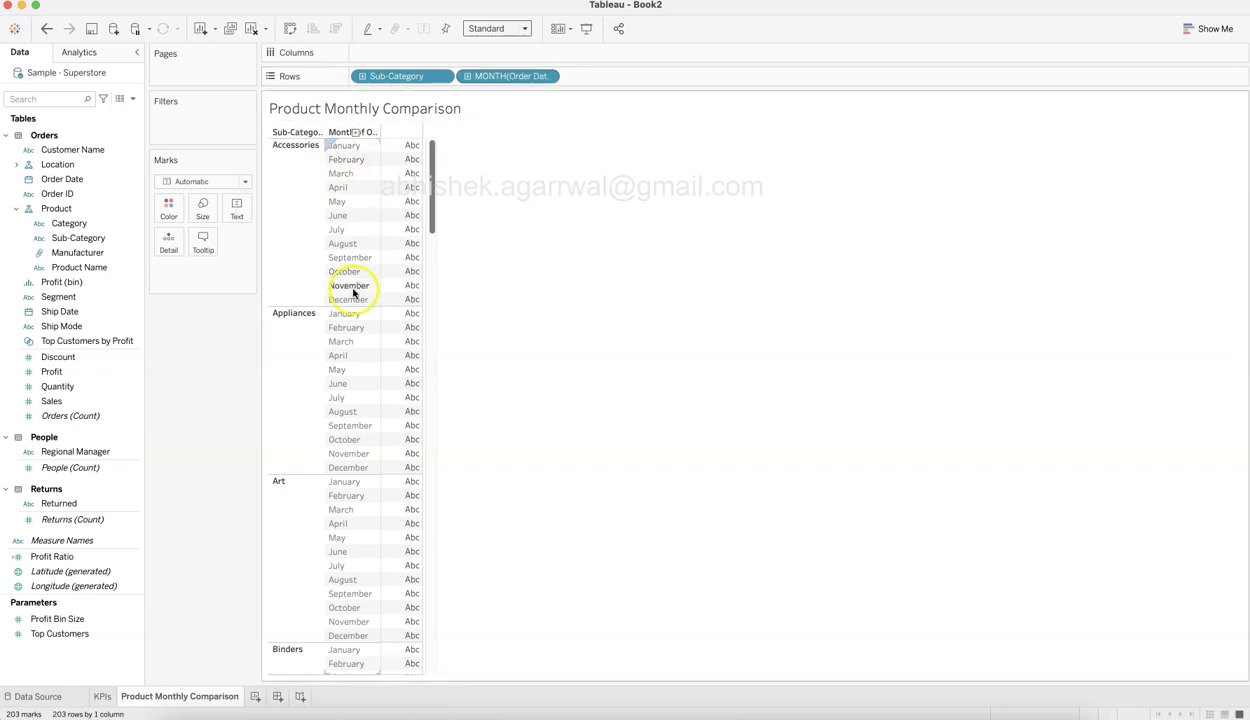
{"action": "left_click", "coordinate": [88, 453]}
{"action": "left_click_drag", "start_coordinate": [89, 400], "coordinate": [400, 334]}
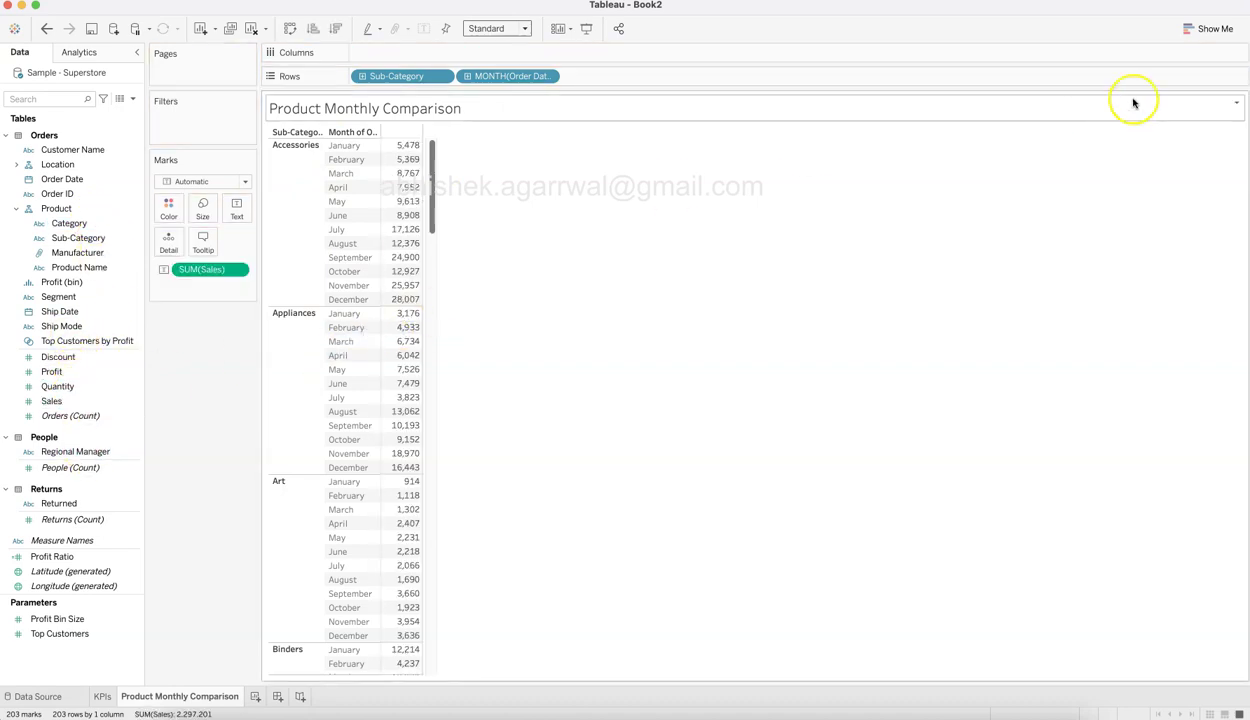
{"action": "left_click", "coordinate": [1212, 28]}
{"action": "left_click", "coordinate": [1118, 144]}
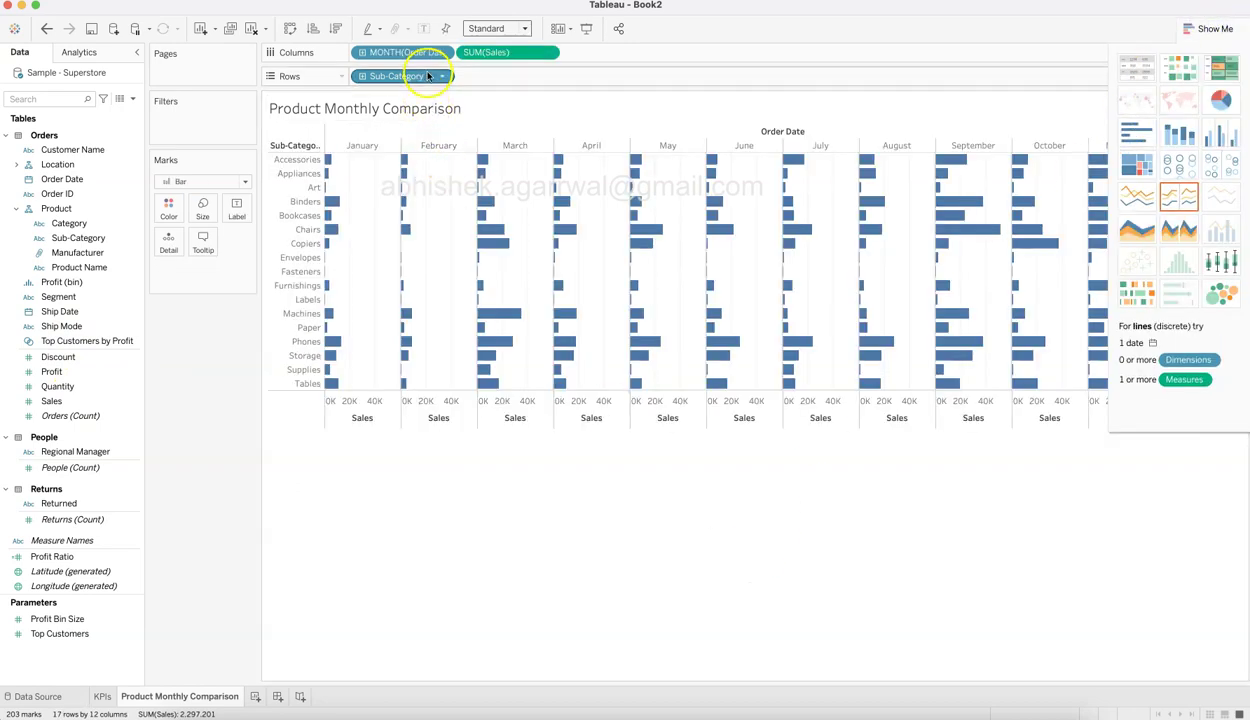
Rearrange the chart with SUM(Sales) on Columns and Sub-Category followed by MONTH(Order Date) on Rows.
{"action": "left_click_drag", "start_coordinate": [478, 52], "coordinate": [497, 74]}
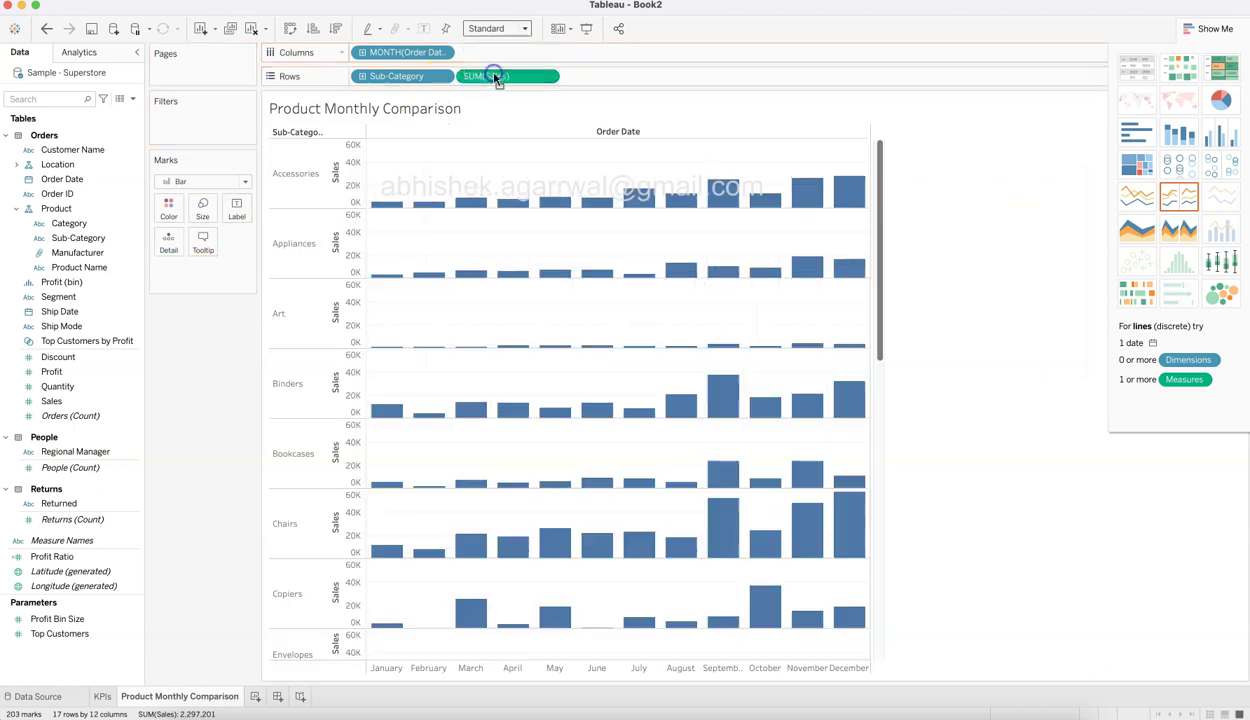
{"action": "left_click_drag", "start_coordinate": [396, 76], "coordinate": [507, 64]}
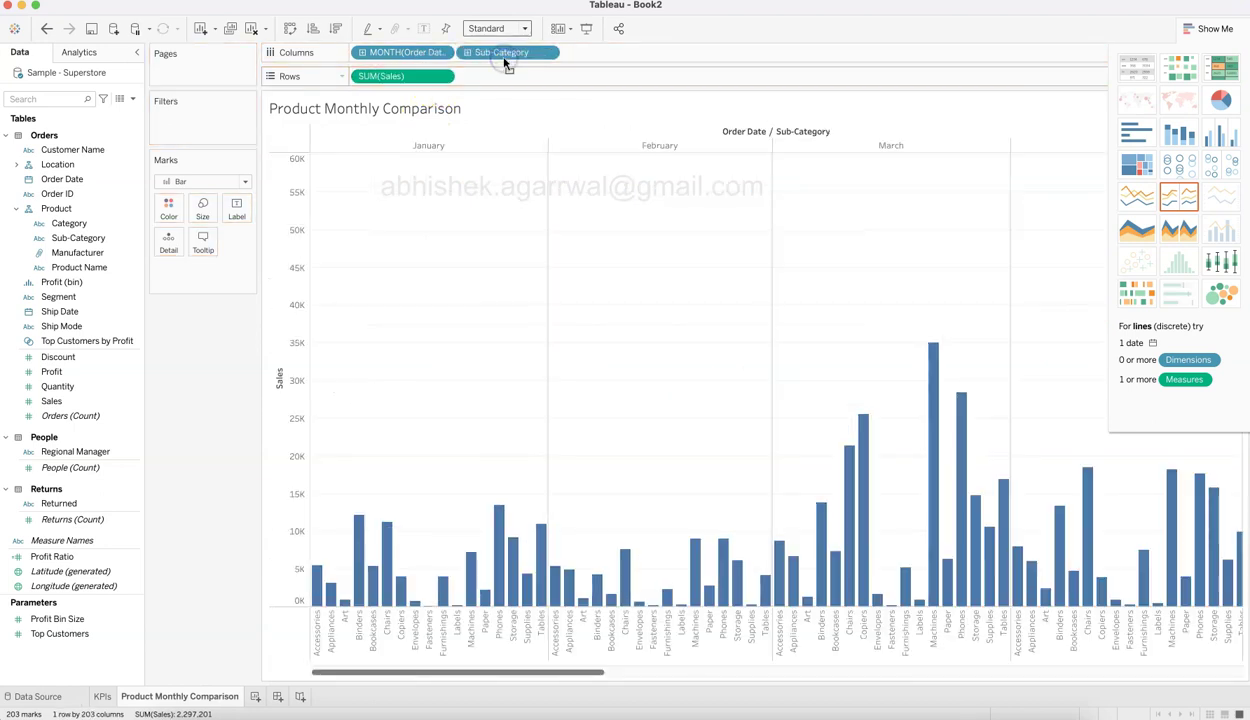
{"action": "left_click", "coordinate": [291, 30]}
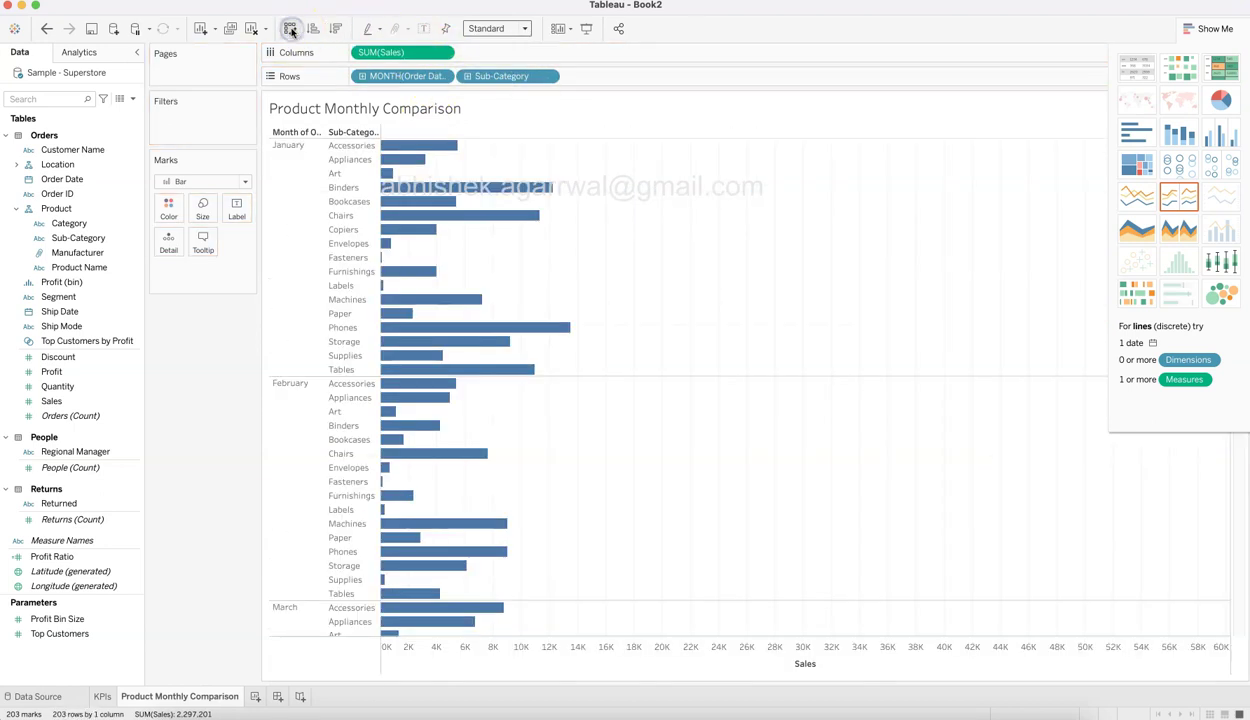
{"action": "left_click_drag", "start_coordinate": [405, 76], "coordinate": [580, 85]}
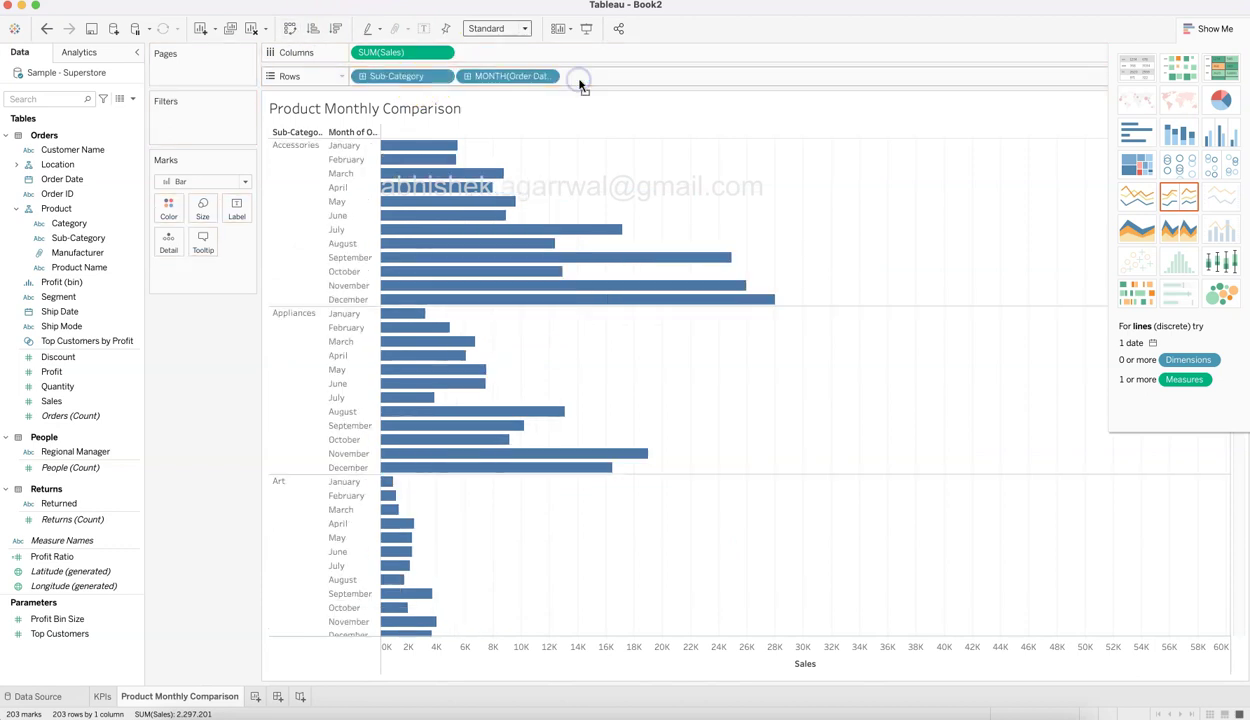
Color the bars by MONTH(Order Date) while keeping the field on Rows.
{"action": "left_click", "coordinate": [1175, 28]}
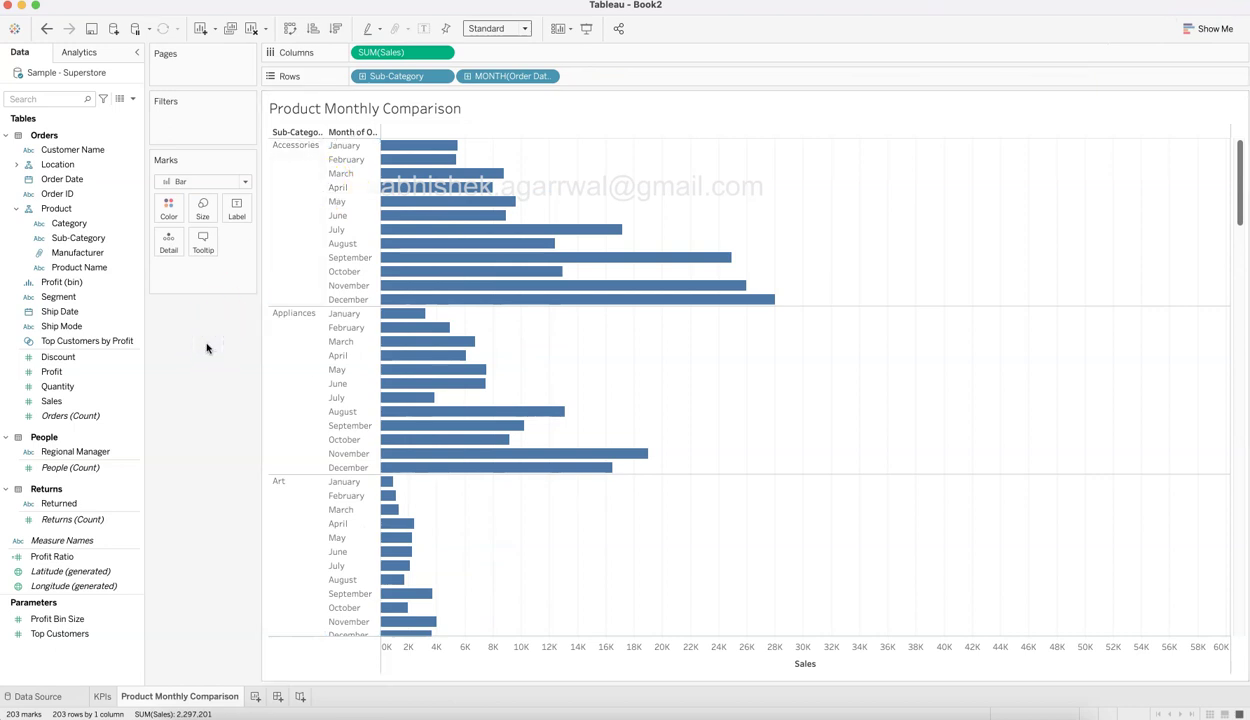
{"action": "left_click_drag", "start_coordinate": [520, 80], "coordinate": [170, 212]}
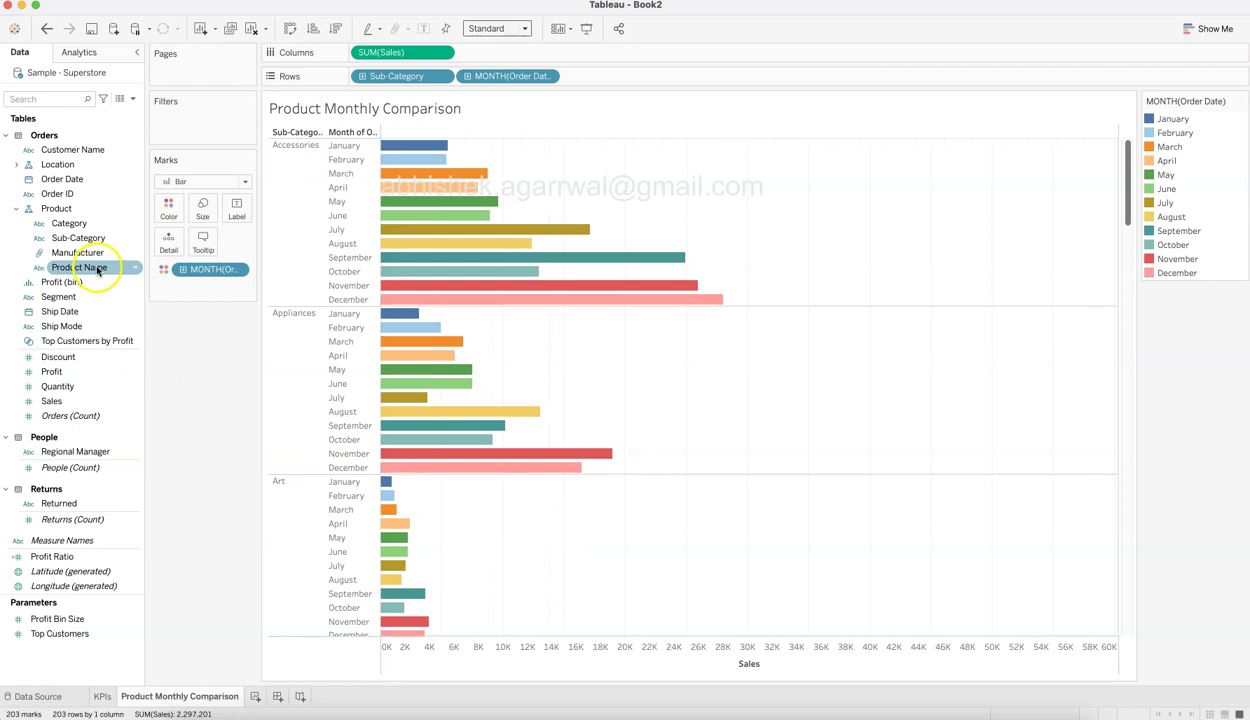
Filter the chart by Month / Year of Order Date, keeping only April 2021 and May 2021.
{"action": "left_click_drag", "start_coordinate": [72, 178], "coordinate": [200, 120]}
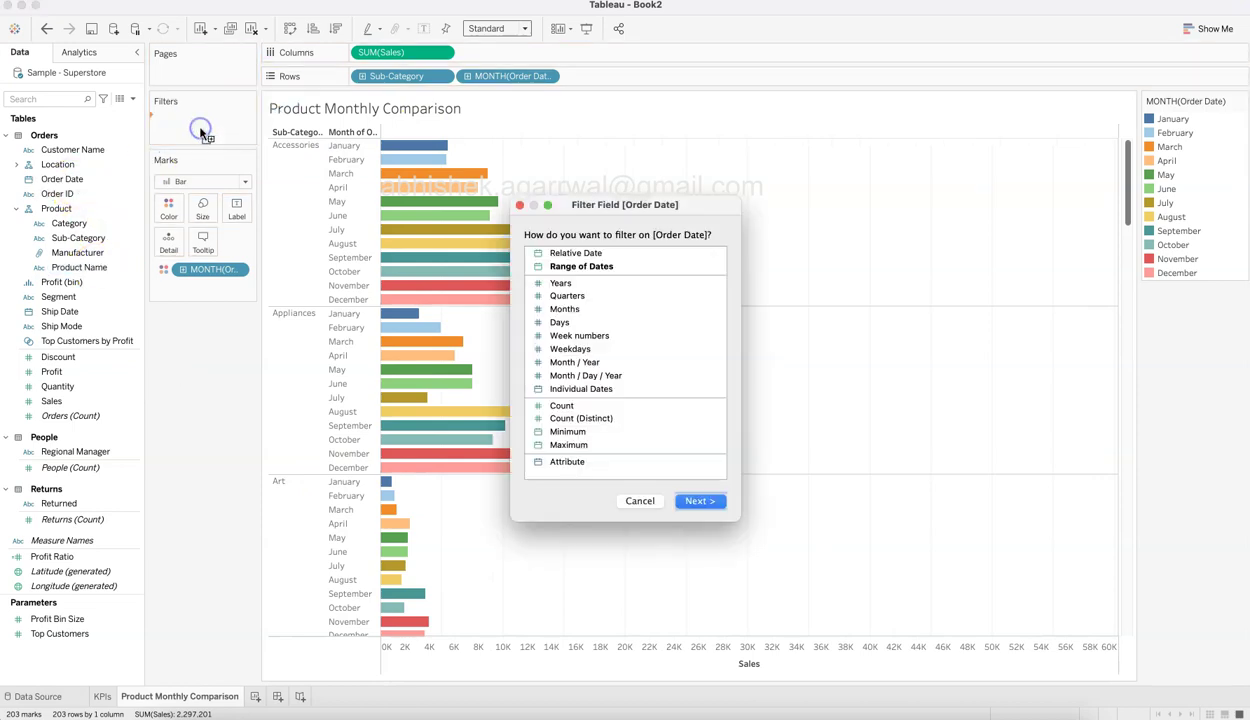
{"action": "left_click", "coordinate": [587, 364]}
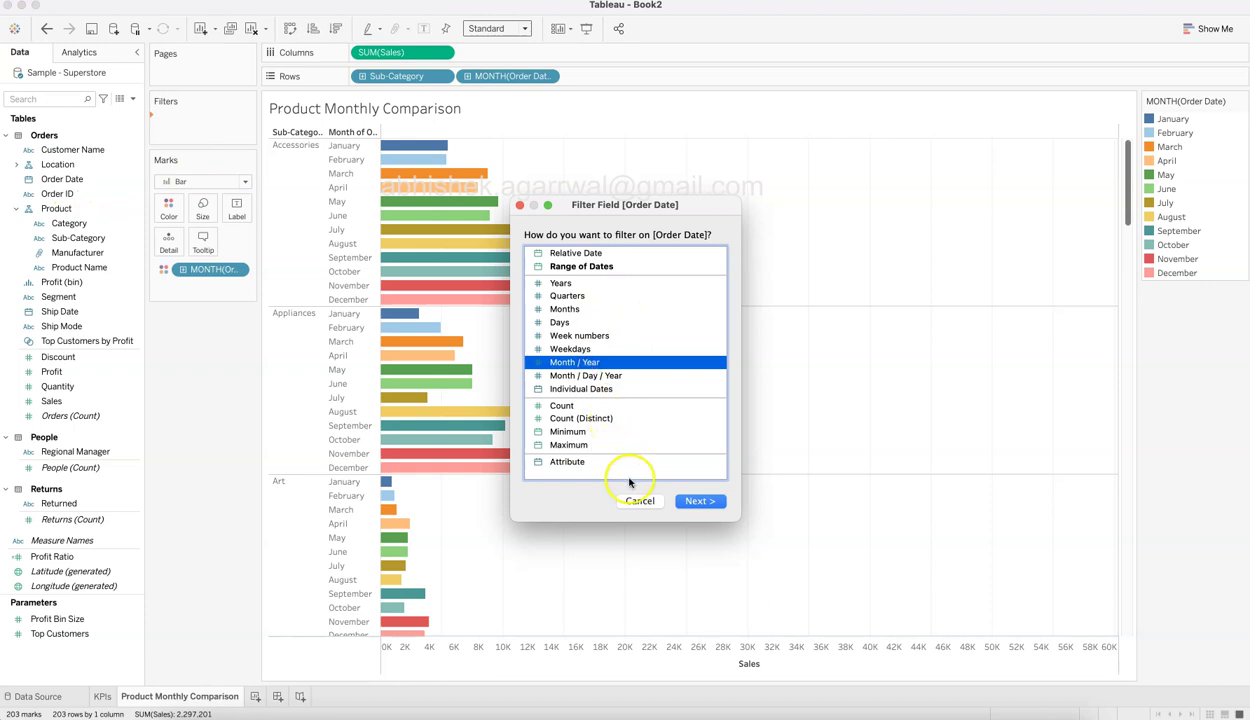
{"action": "left_click", "coordinate": [697, 502]}
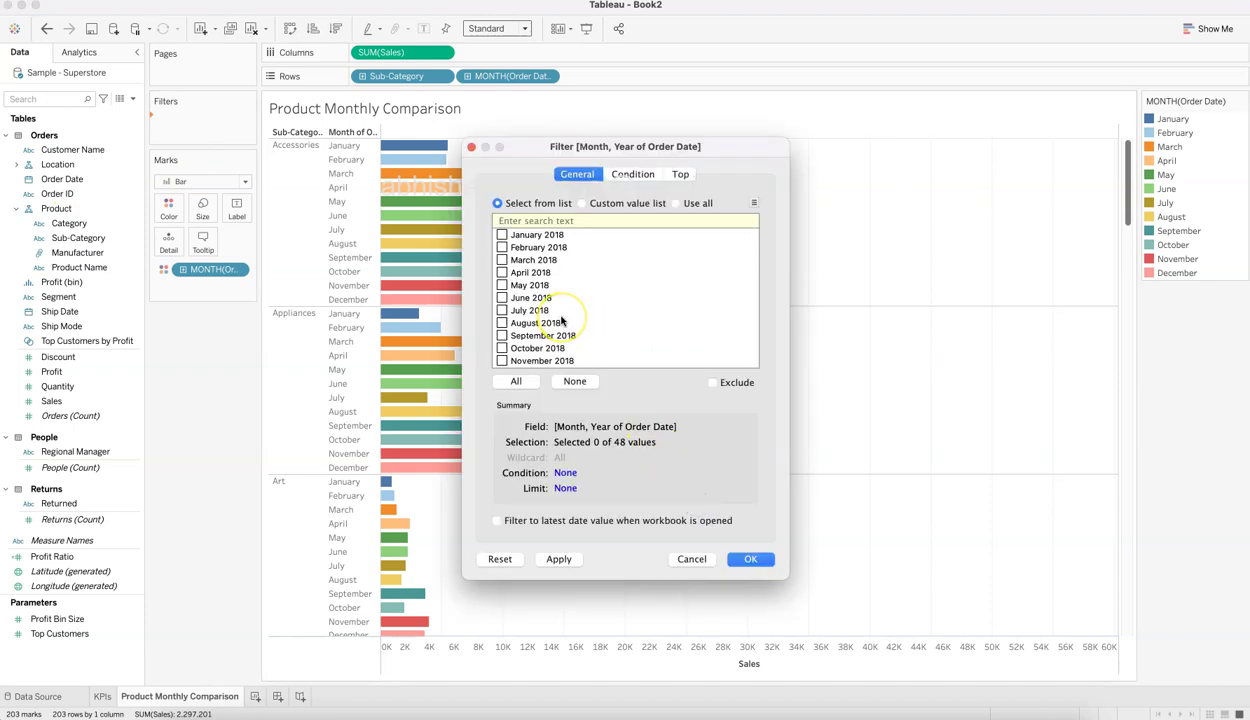
{"action": "scroll", "coordinate": [562, 320], "scroll_direction": "down", "scroll_amount": 10}
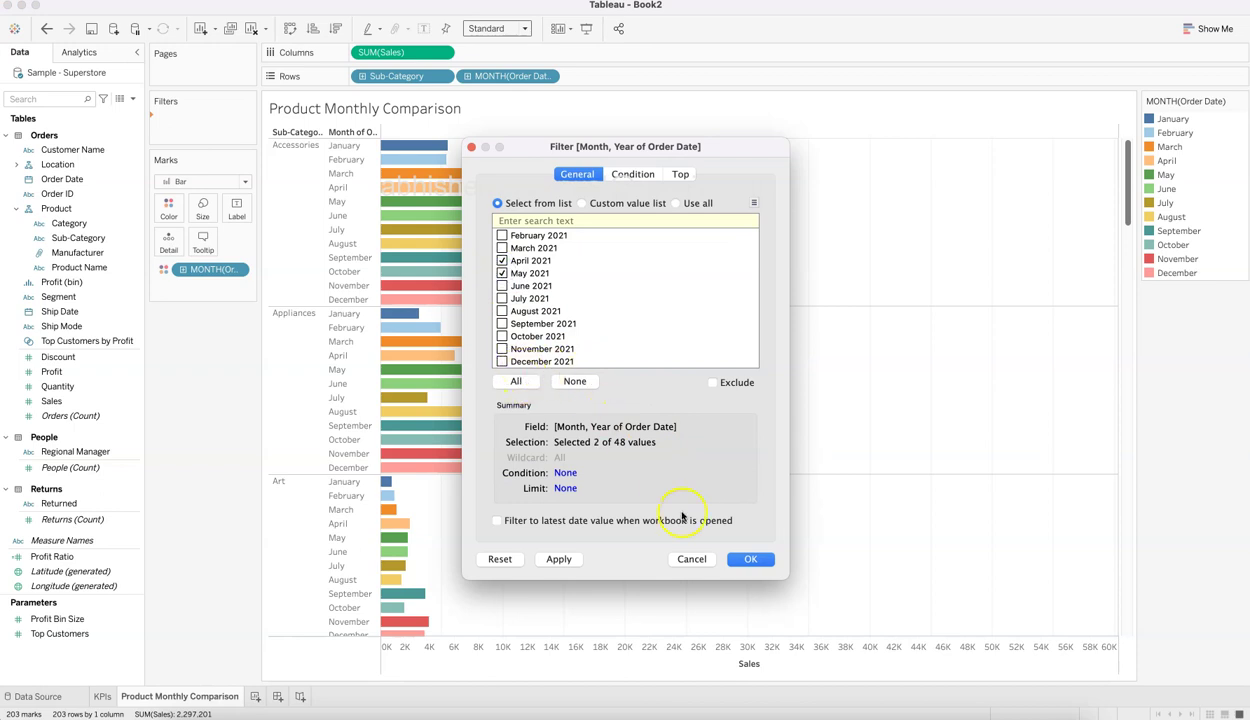
{"action": "left_click", "coordinate": [749, 560]}
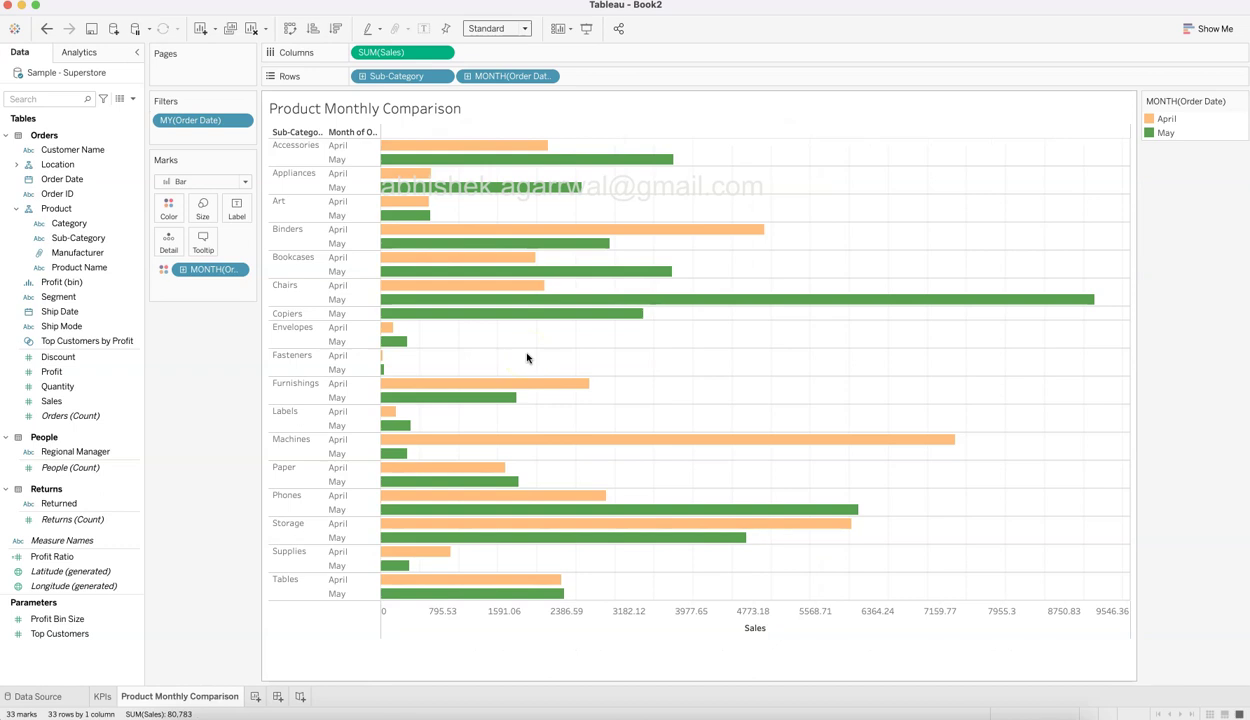
Check the bar colors in the finished Sales Dashboard Design workbook and assign the Midnight color to April in the month colors.
{"action": "key", "text": "super+grave"}
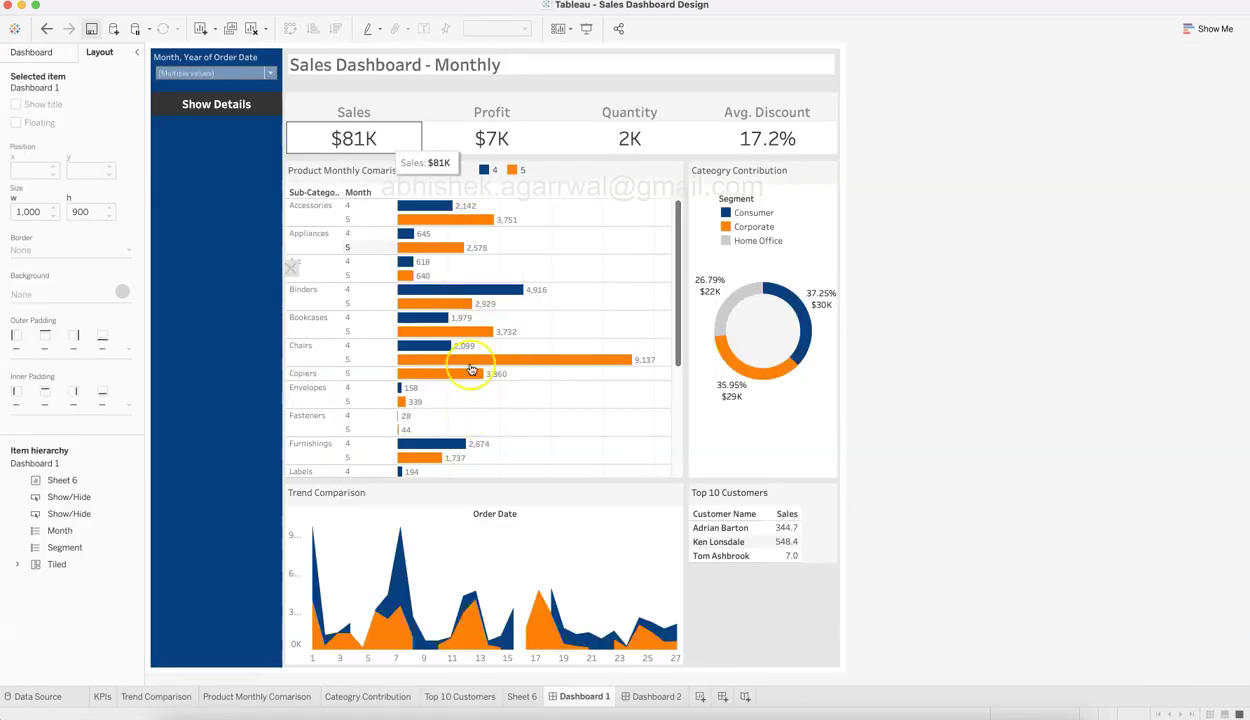
{"action": "key", "text": "super+grave"}
{"action": "left_click", "coordinate": [169, 210]}
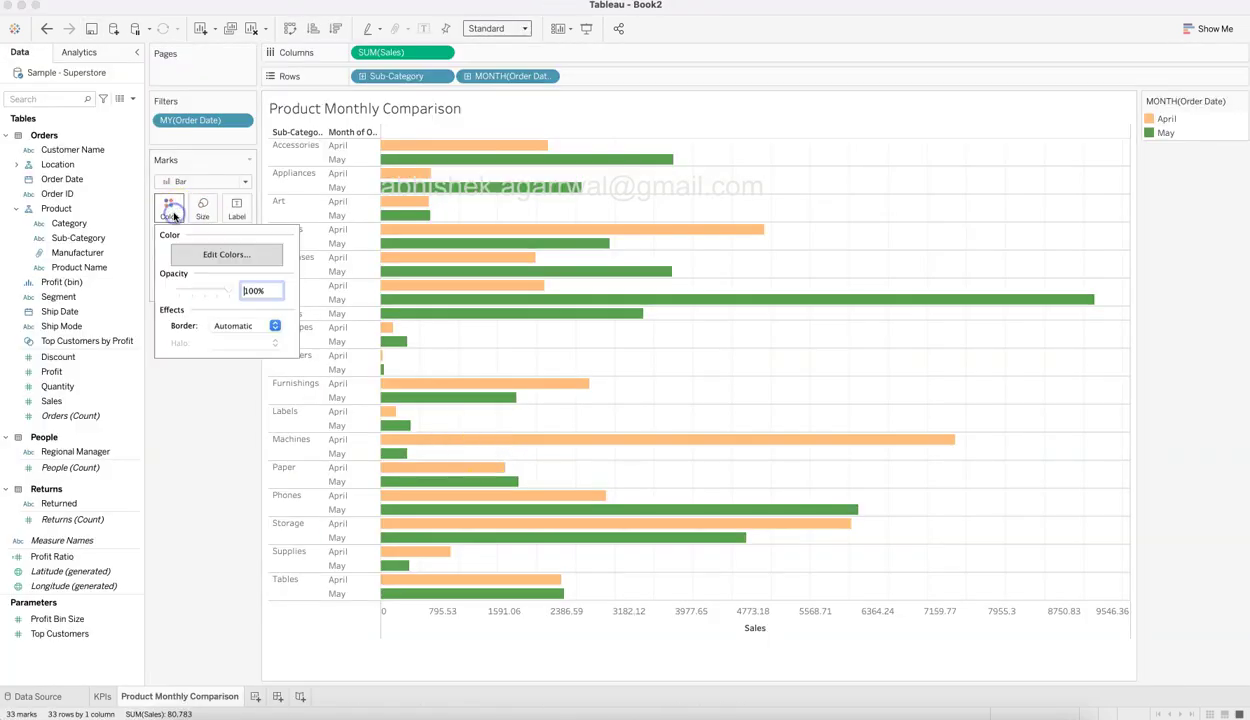
{"action": "left_click", "coordinate": [212, 254]}
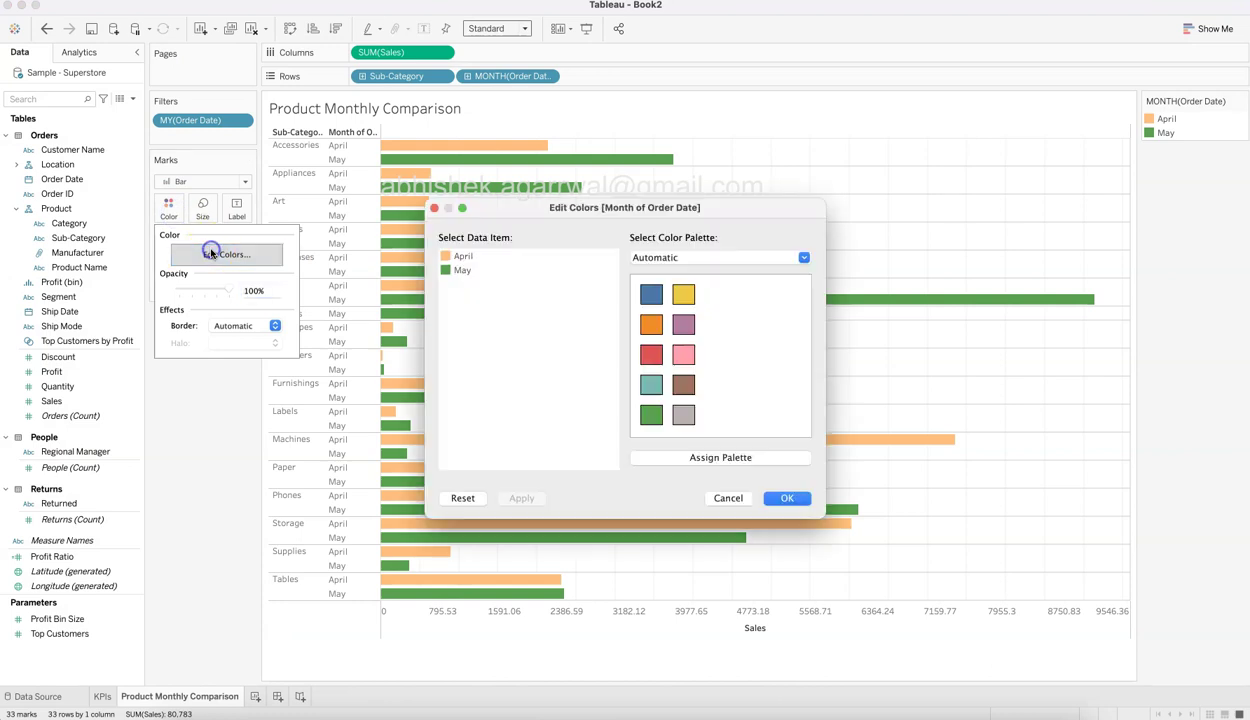
{"action": "double_click", "coordinate": [449, 256]}
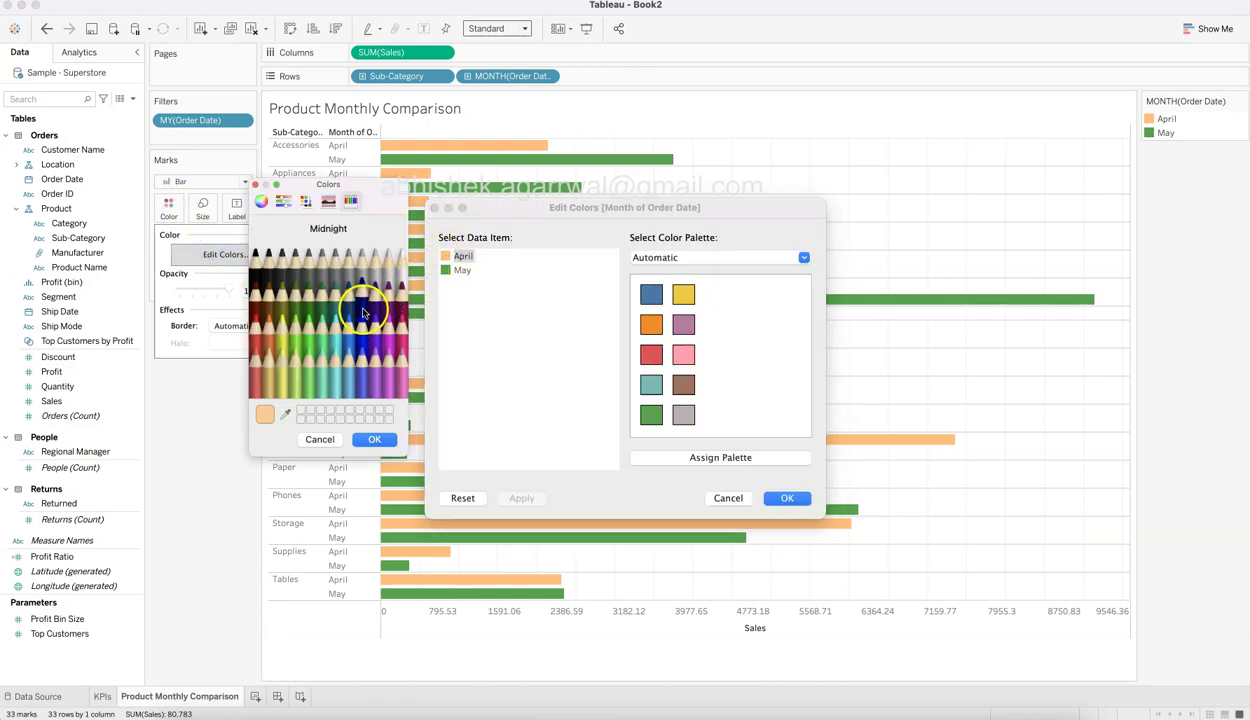
{"action": "left_click", "coordinate": [376, 440]}
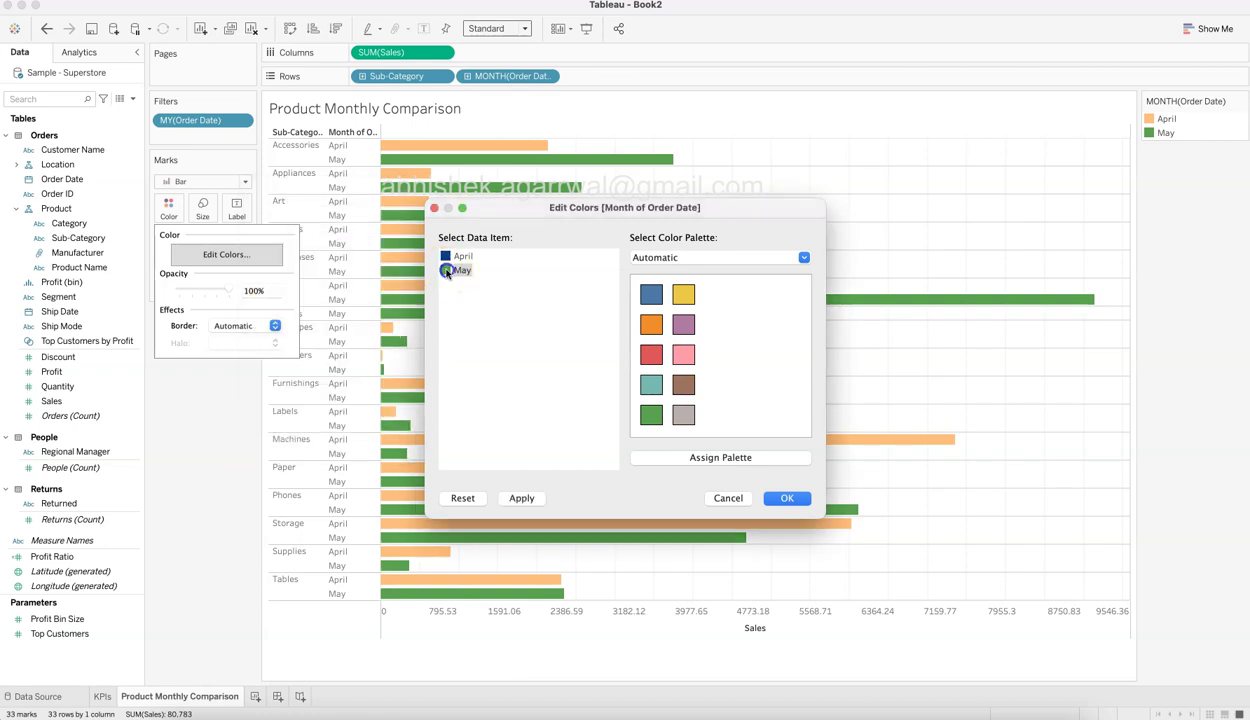
Assign the Tangerine color to May, apply the month colors, and show mark labels on the bars.
{"action": "double_click", "coordinate": [446, 270]}
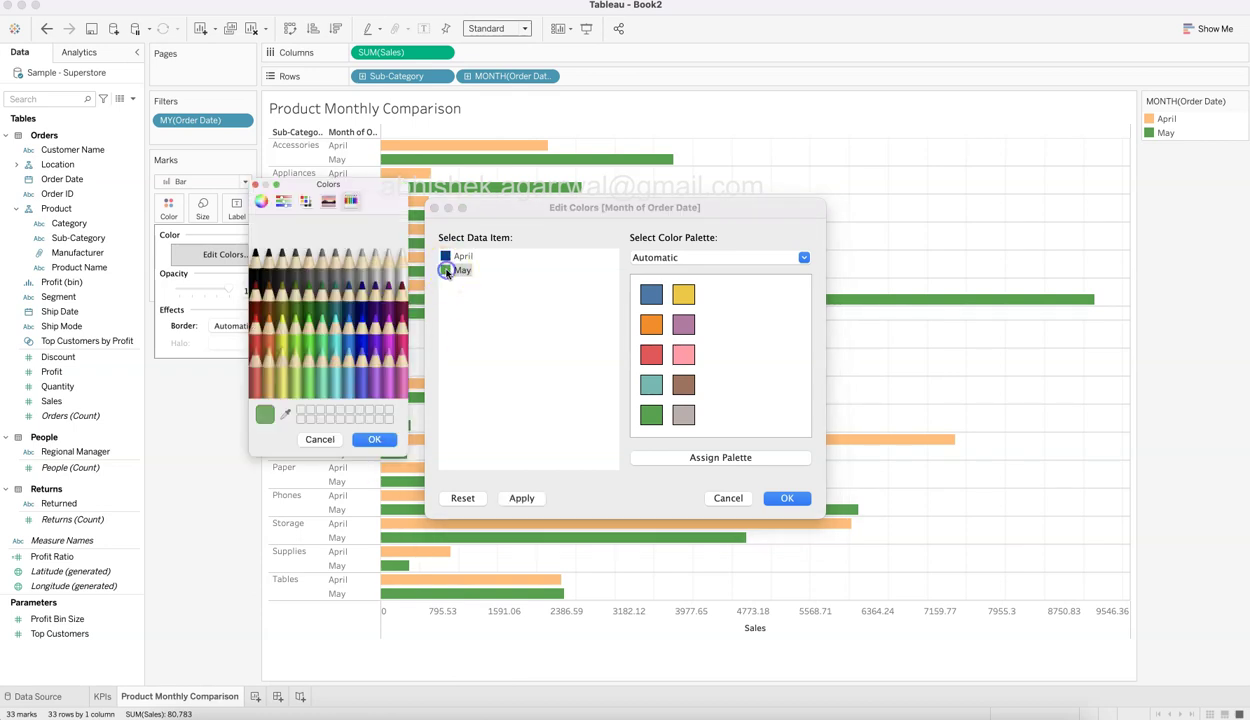
{"action": "left_click", "coordinate": [273, 345]}
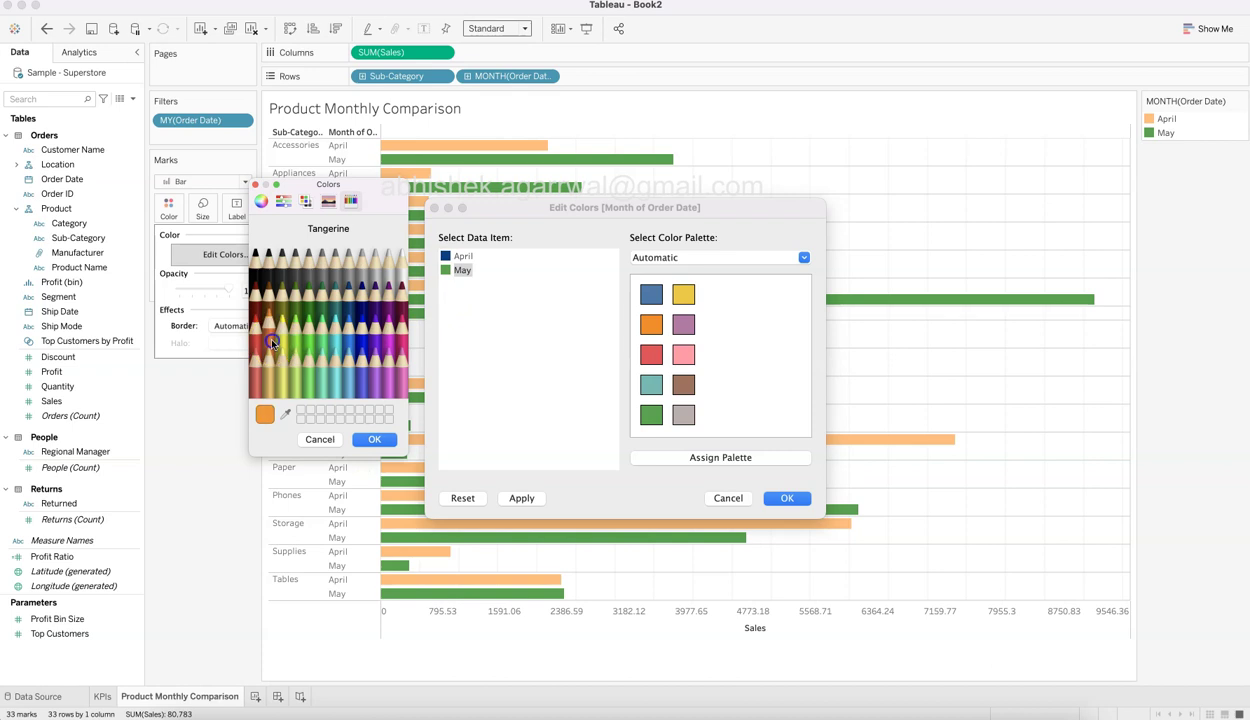
{"action": "left_click", "coordinate": [375, 439]}
{"action": "left_click", "coordinate": [522, 490]}
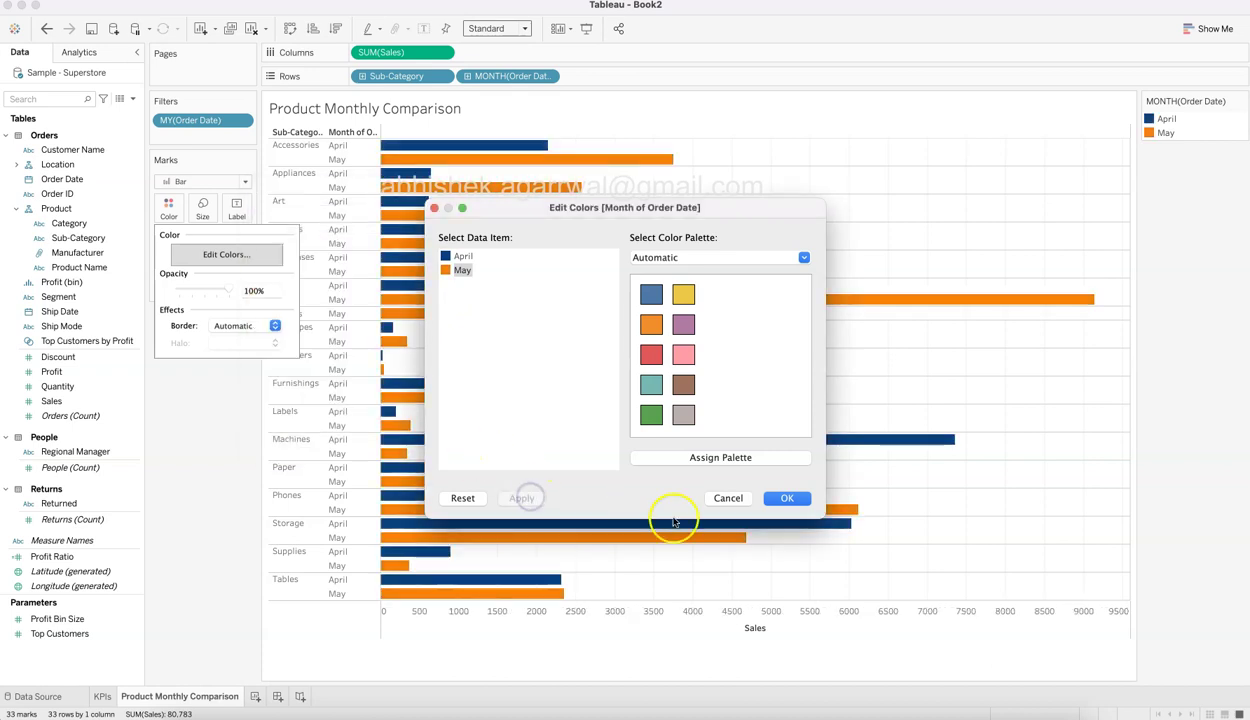
{"action": "left_click", "coordinate": [788, 499]}
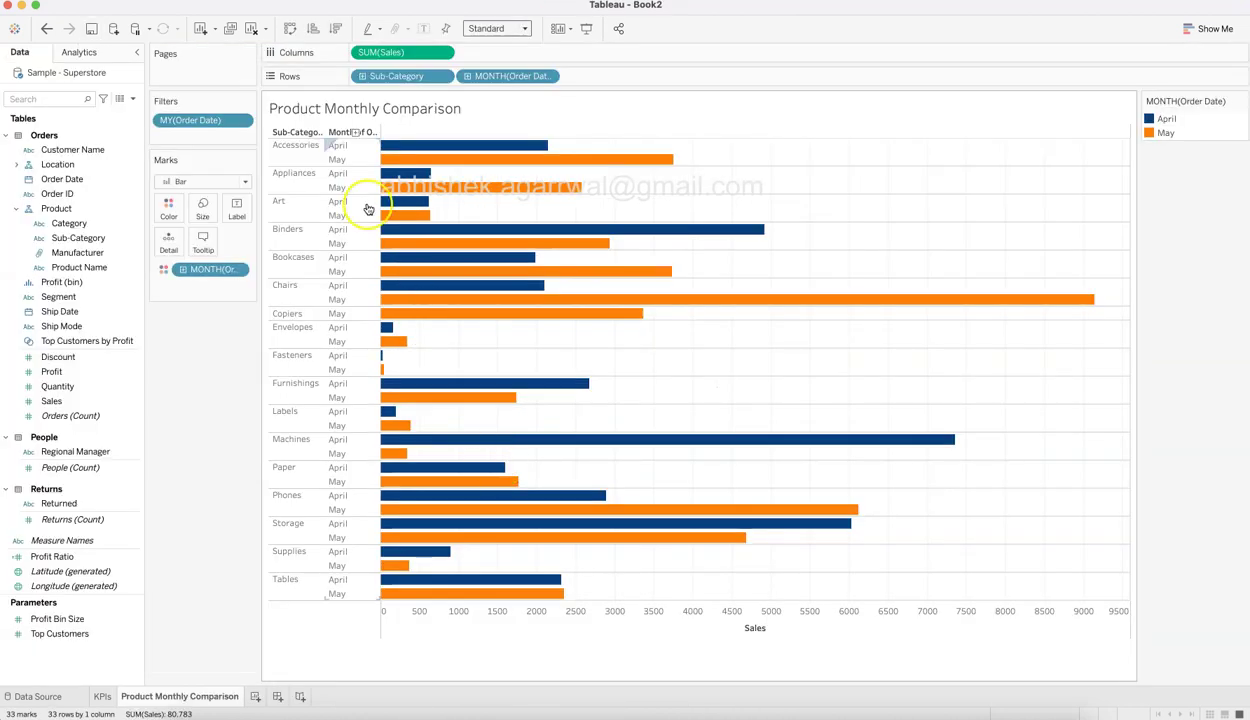
{"action": "left_click", "coordinate": [236, 209]}
{"action": "left_click", "coordinate": [271, 240]}
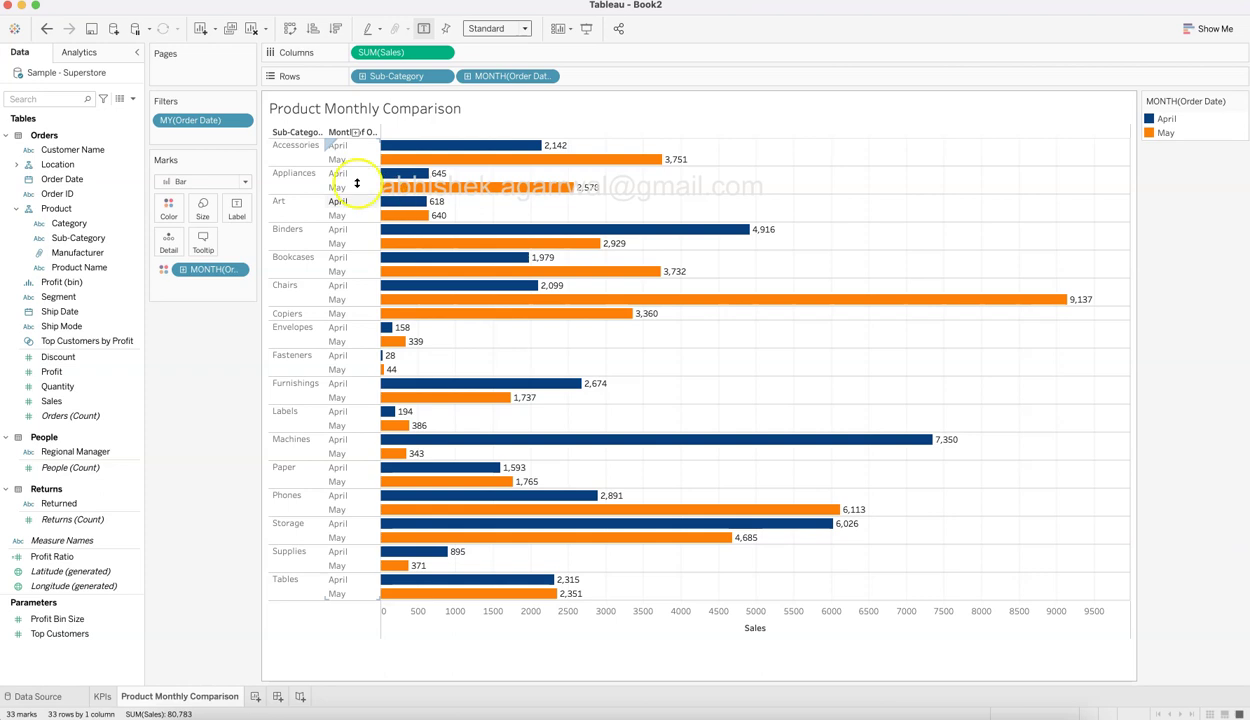
Remove the chart's divider borders by setting the Row Divider and Column Divider panes to None.
{"action": "right_click", "coordinate": [907, 214]}
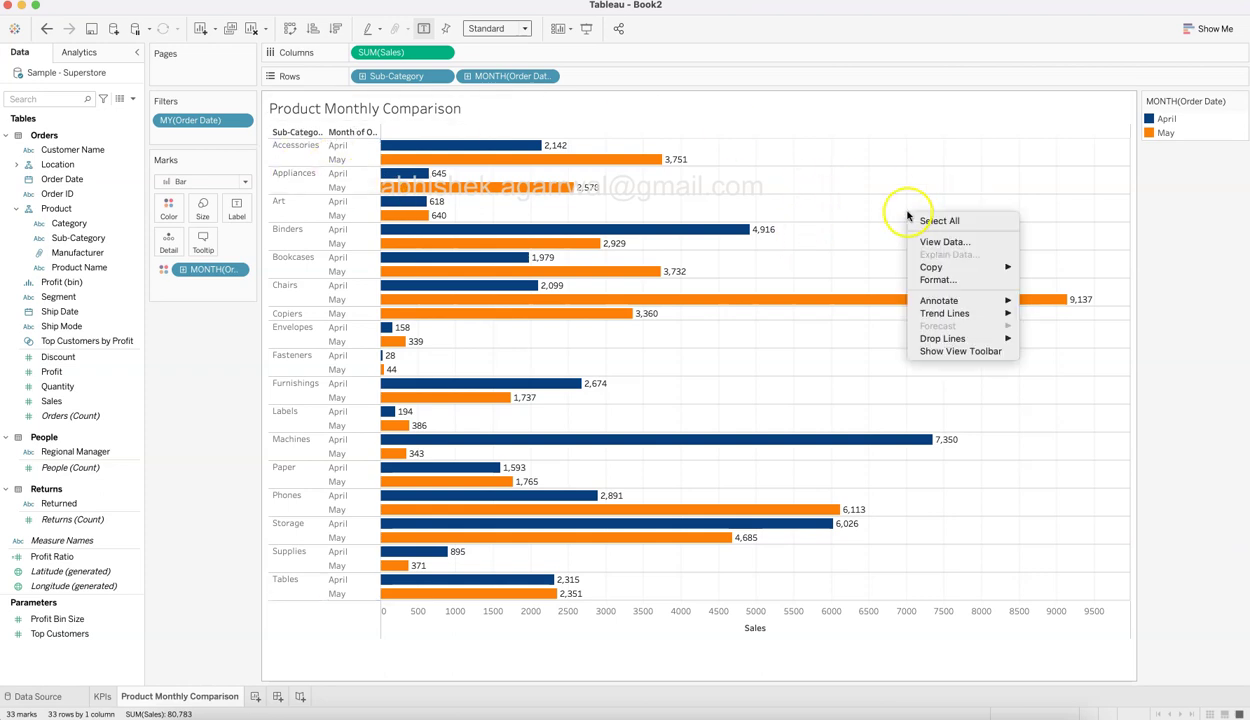
{"action": "left_click", "coordinate": [938, 280]}
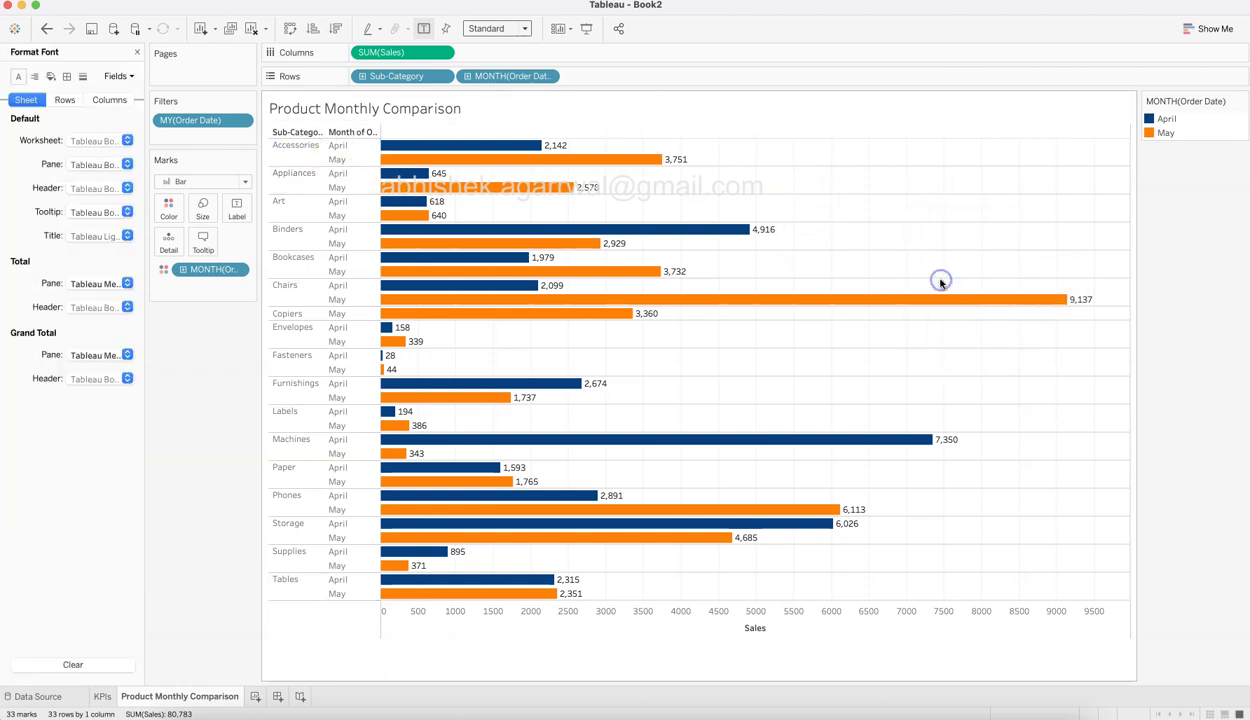
{"action": "left_click", "coordinate": [67, 77]}
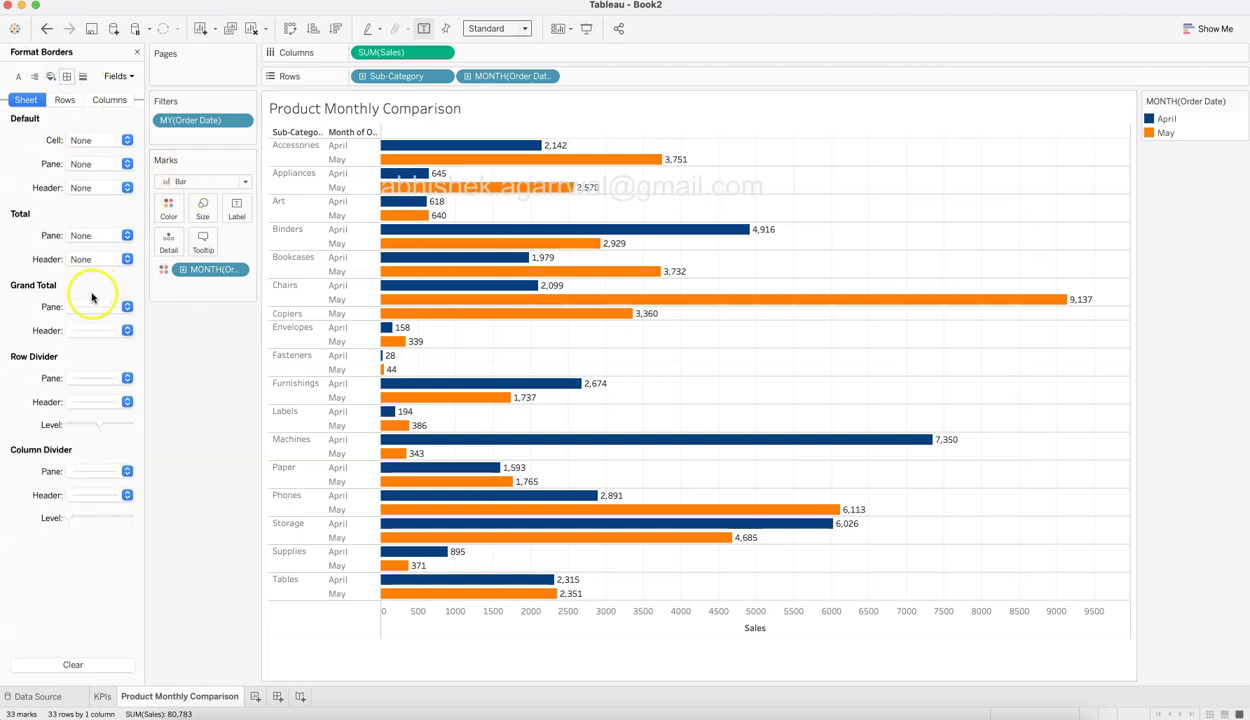
{"action": "left_click", "coordinate": [92, 379]}
{"action": "left_click", "coordinate": [100, 398]}
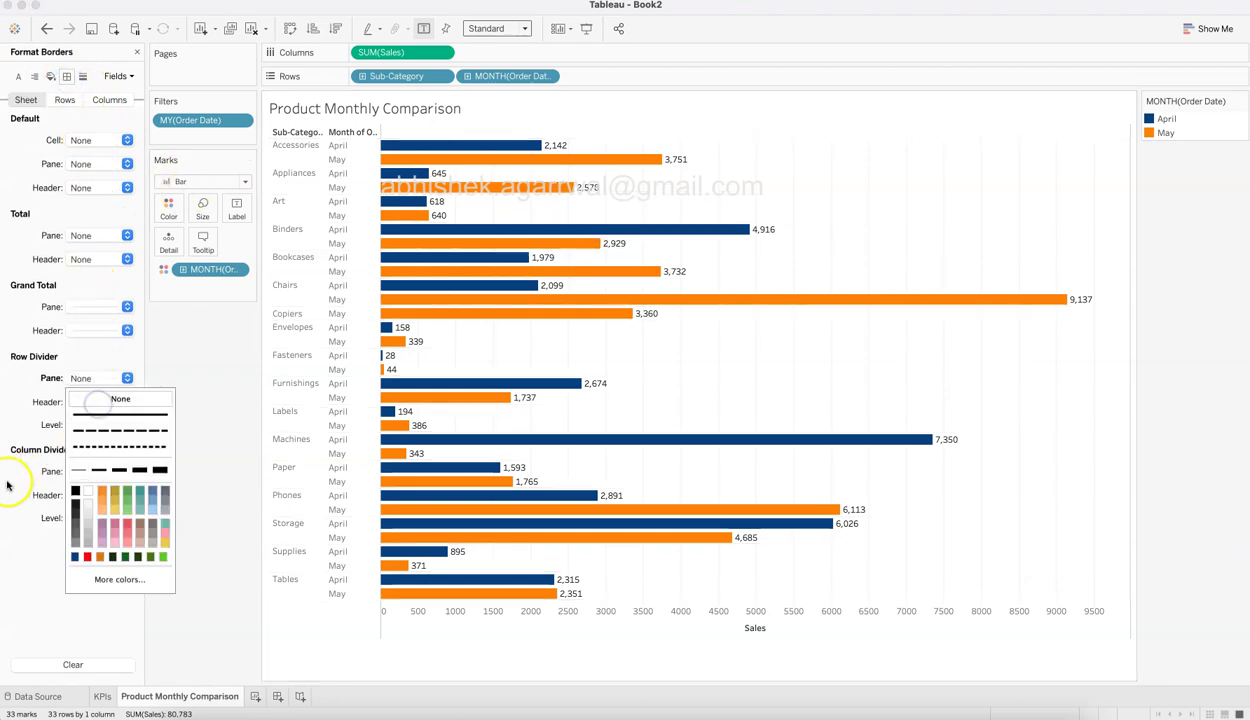
{"action": "left_click", "coordinate": [8, 481]}
{"action": "left_click", "coordinate": [115, 474]}
{"action": "left_click", "coordinate": [118, 492]}
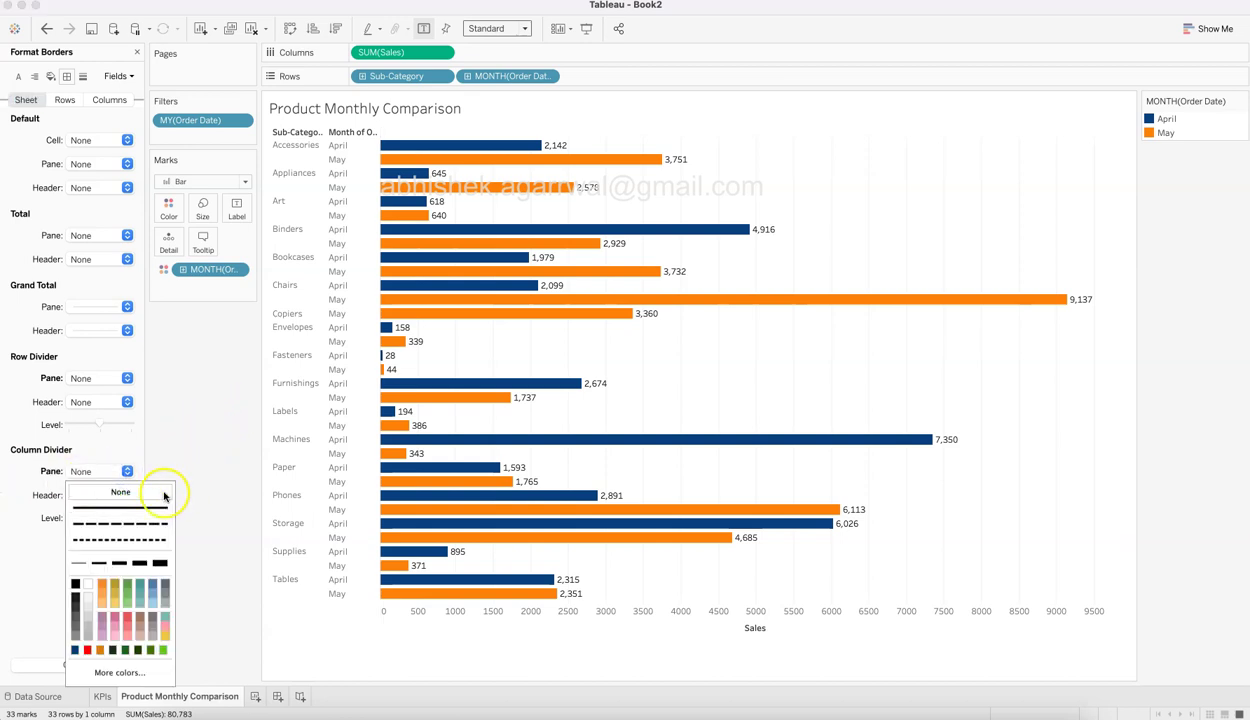
{"action": "left_click", "coordinate": [229, 427]}
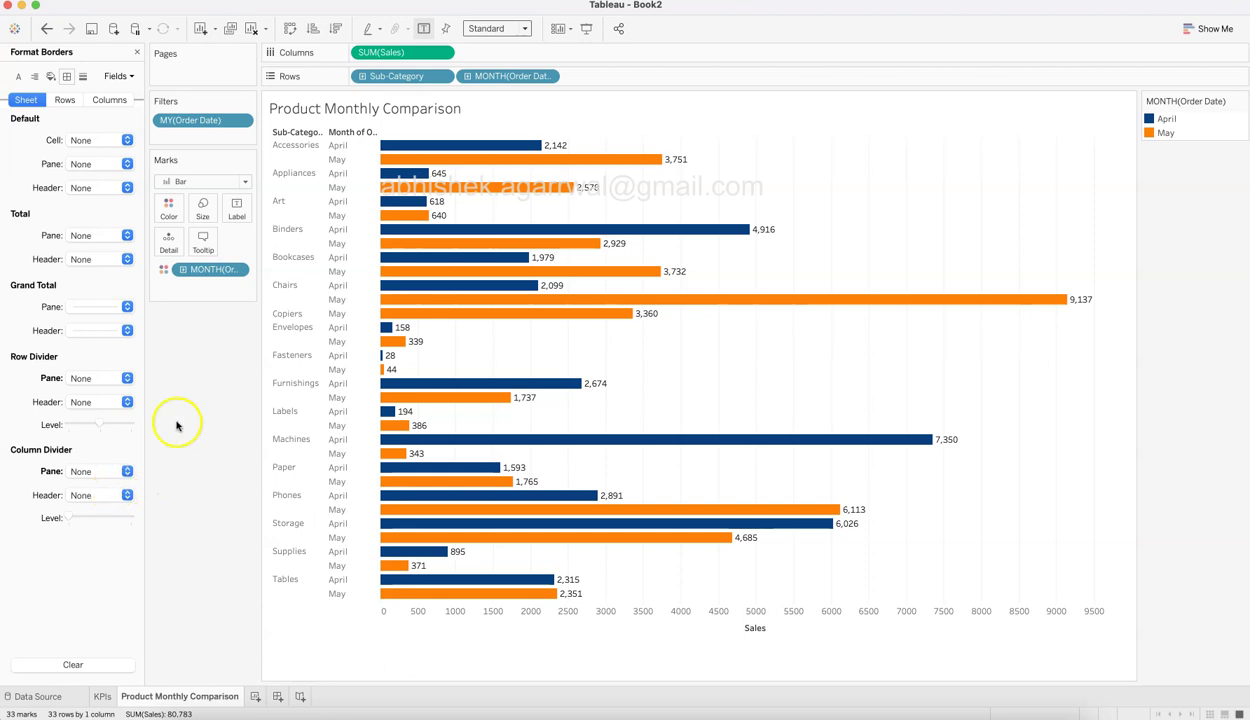